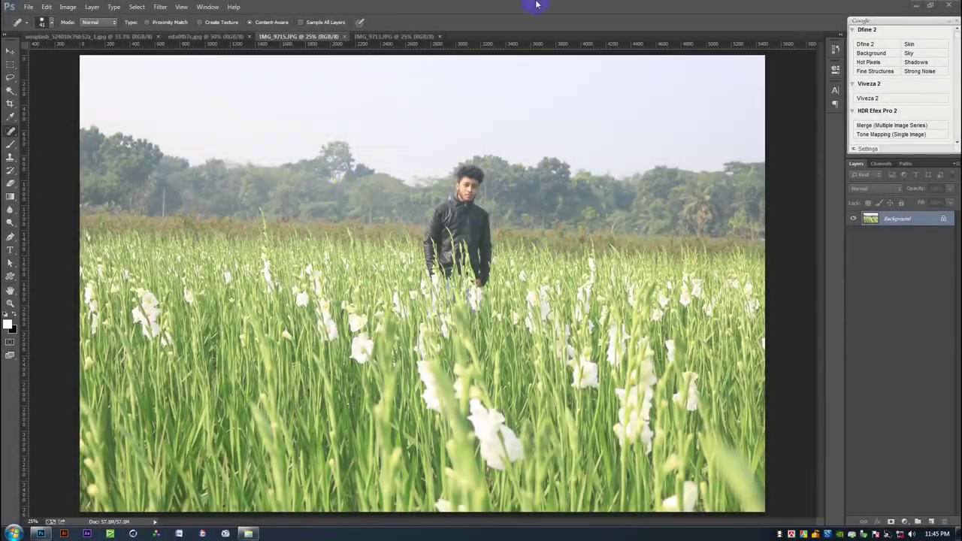
scroll(514, 232, up, 3)
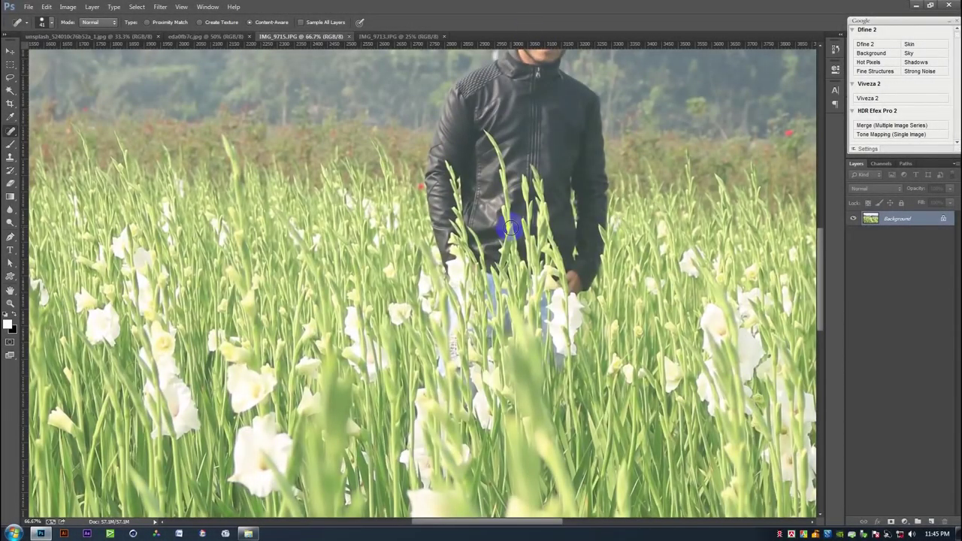
scroll(511, 228, up, 1)
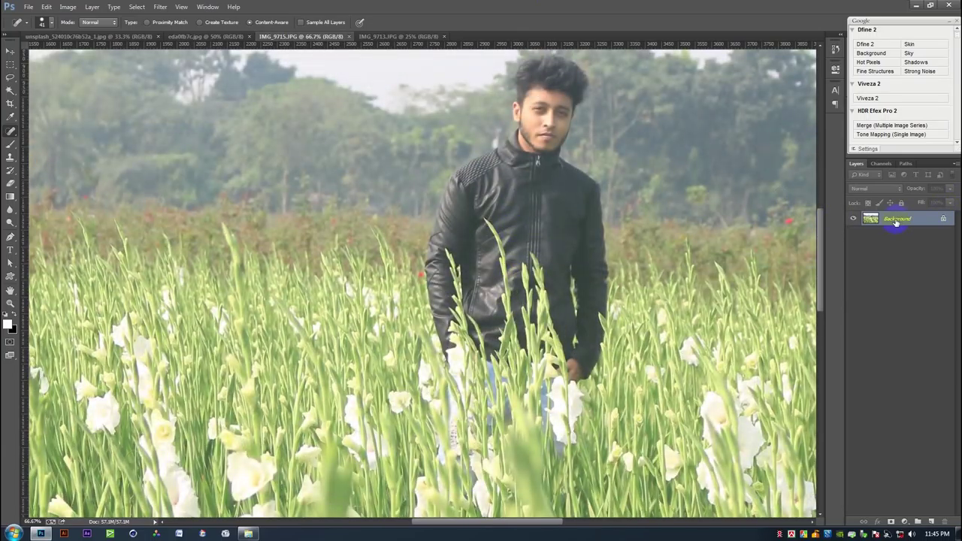
key(ctrl+minus)
key(ctrl+minus)
key(ctrl+minus)
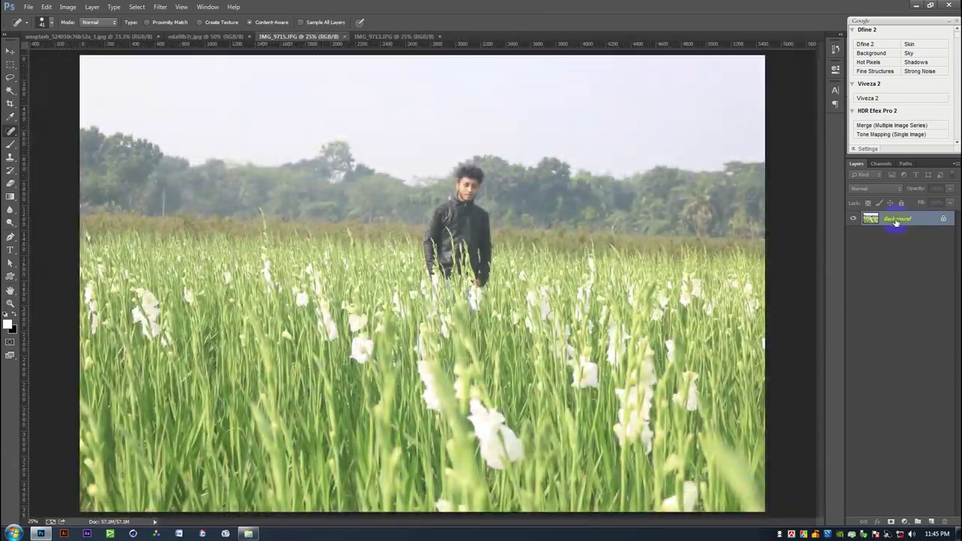
- Apply the Camera Raw filter to the man's field photo with highlights at -100 and adjusted shadows
click(10, 50)
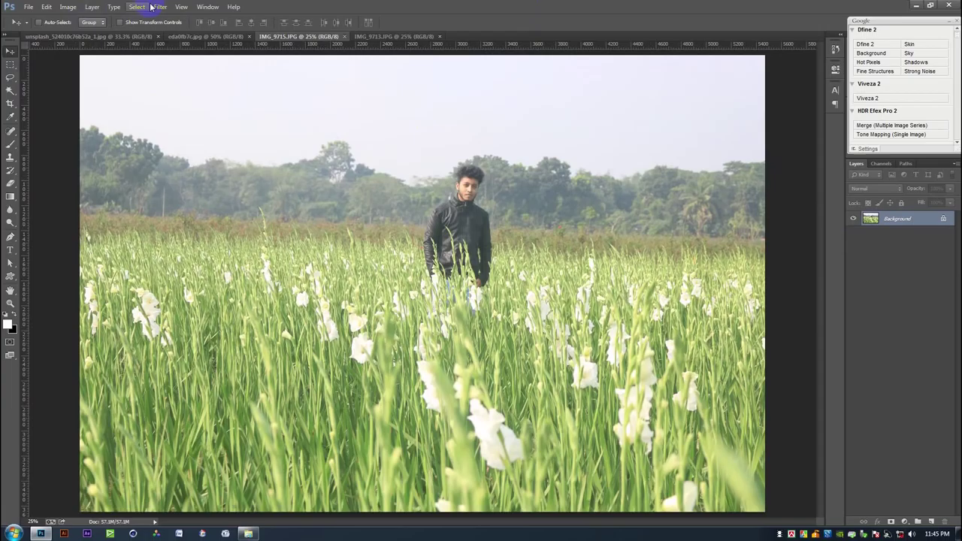
click(155, 7)
click(183, 56)
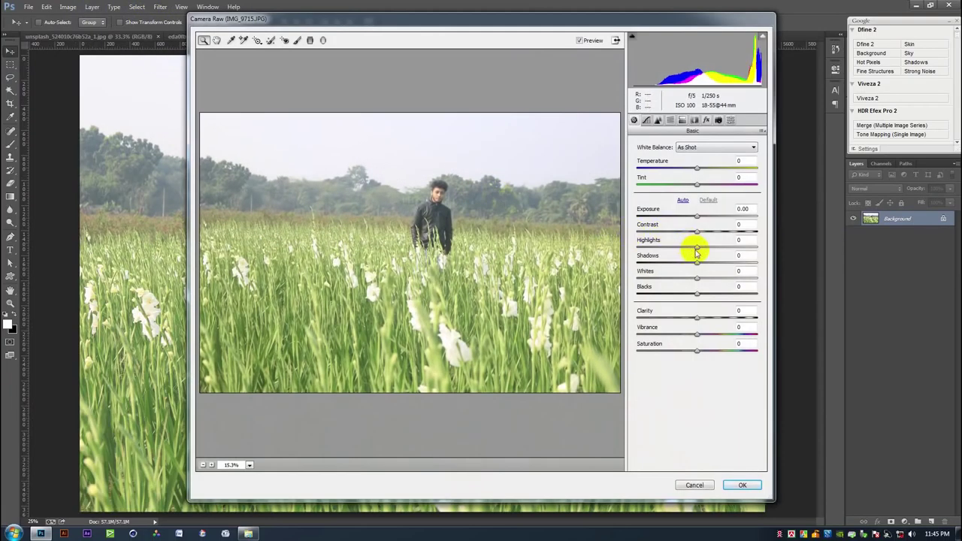
drag(697, 248, 622, 252)
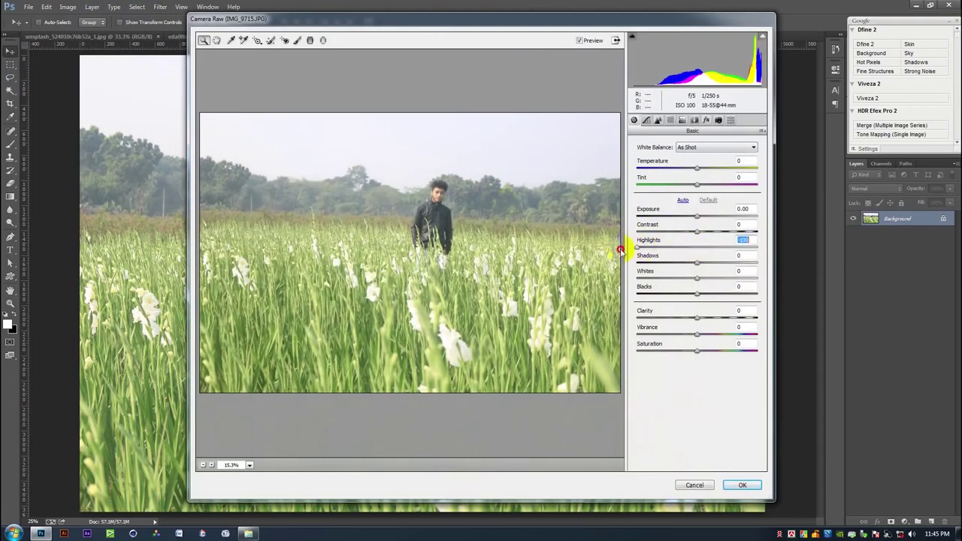
drag(698, 263, 675, 303)
click(740, 485)
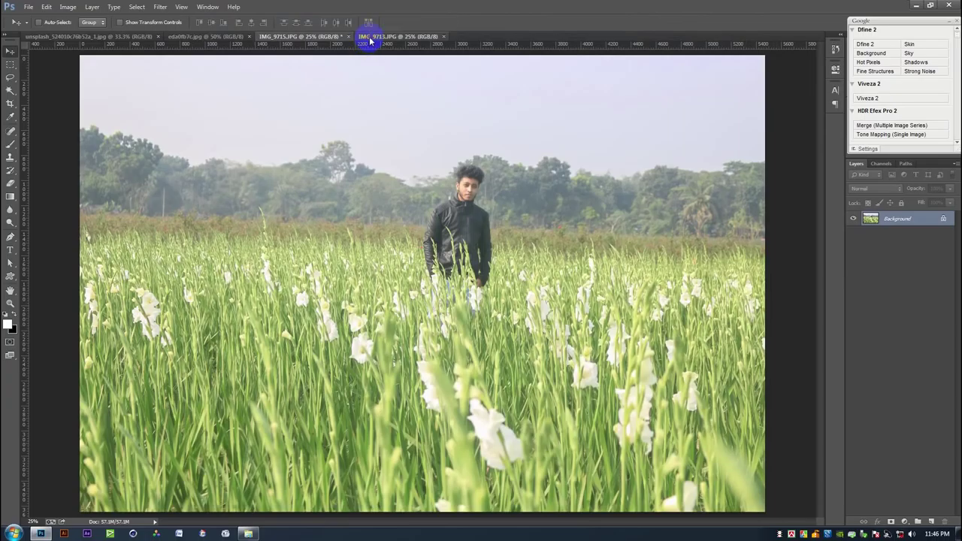
- Try repeating the last Camera Raw filter on IMG_9713.JPG and undo it
click(369, 35)
click(158, 9)
click(175, 19)
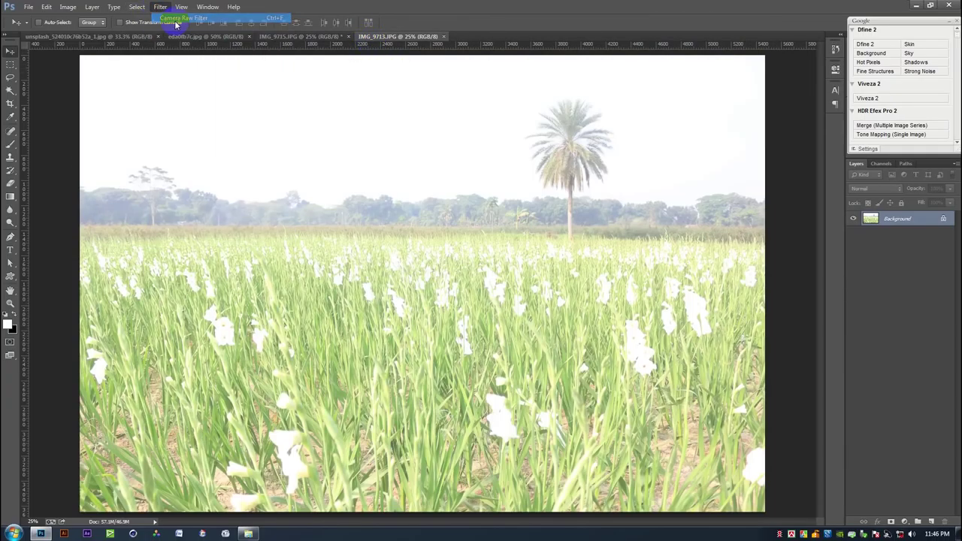
click(192, 45)
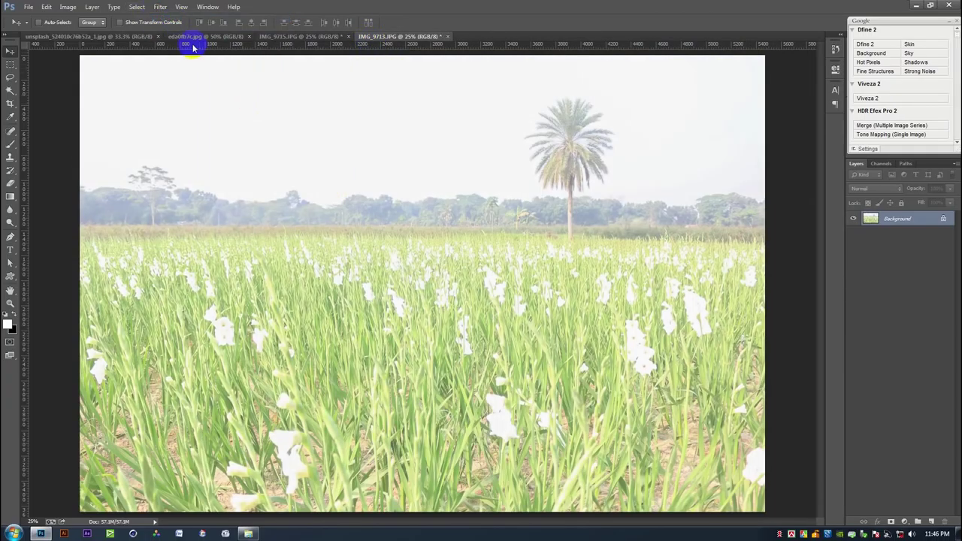
key(ctrl+z)
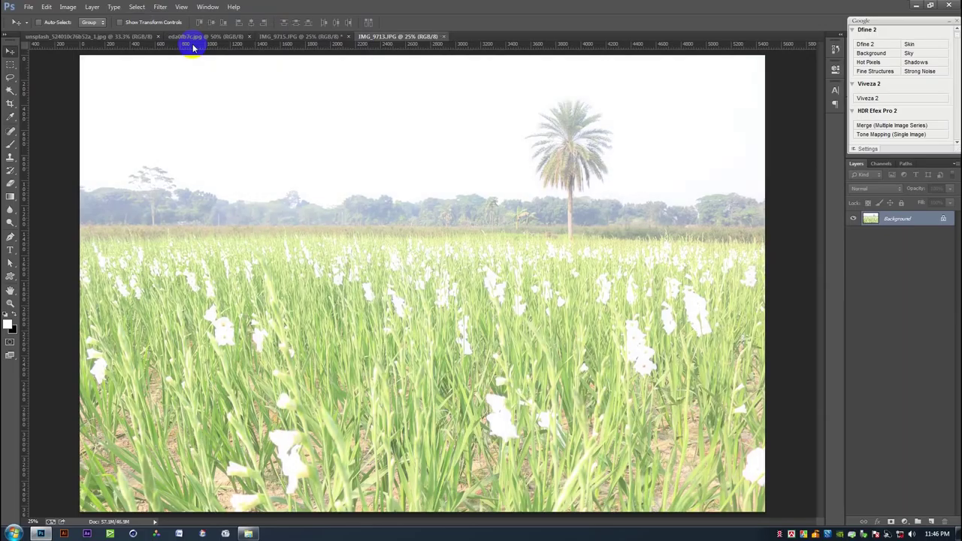
- Open IMG_9713.JPG in the Camera Raw filter and set highlights to -100, exposure to -0.55 and shadows to -24
click(158, 7)
click(187, 65)
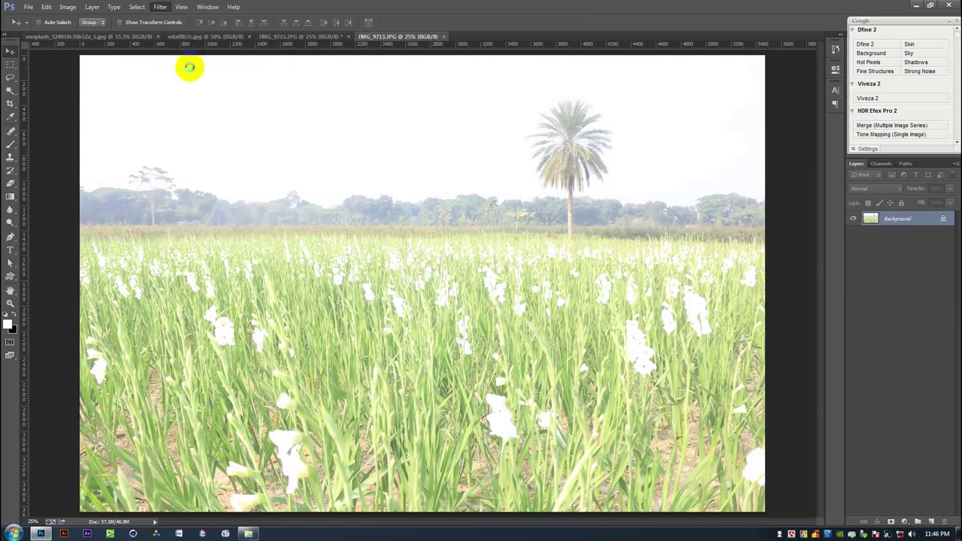
drag(695, 246, 634, 253)
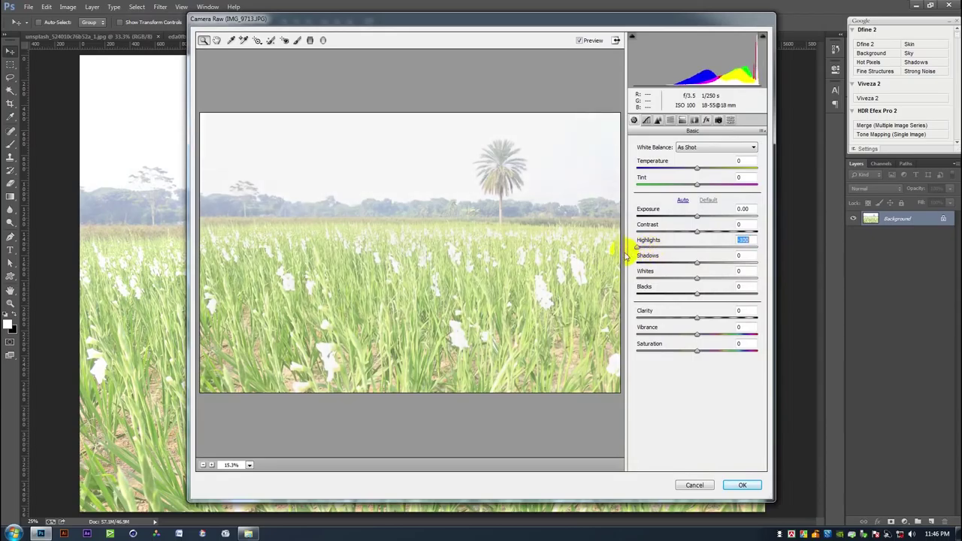
drag(698, 217, 690, 220)
mouse_move(699, 262)
mouse_down()
mouse_move(670, 260)
mouse_move(680, 264)
mouse_up()
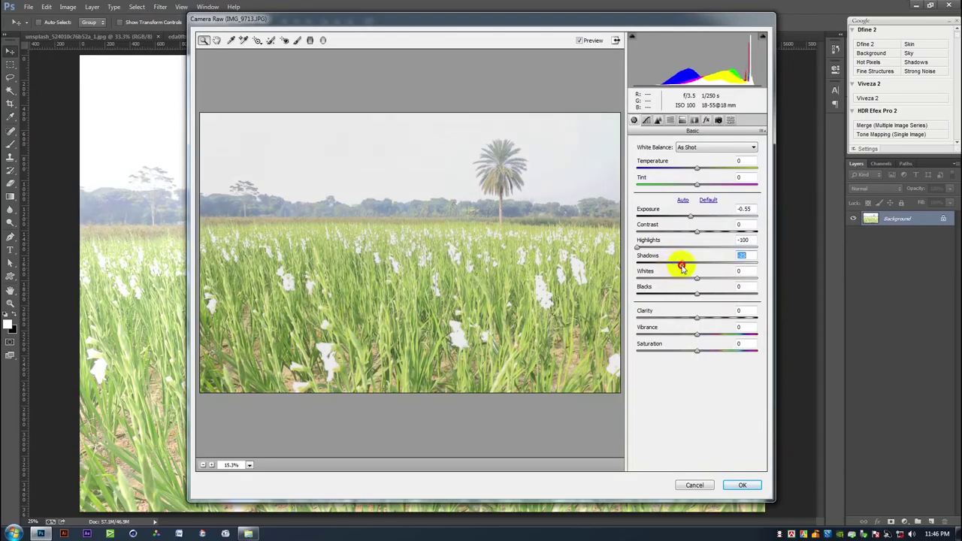
- Set the tint to -18, raise the blacks and apply the Camera Raw adjustments to the palm tree photo
drag(697, 187, 687, 188)
drag(698, 293, 718, 291)
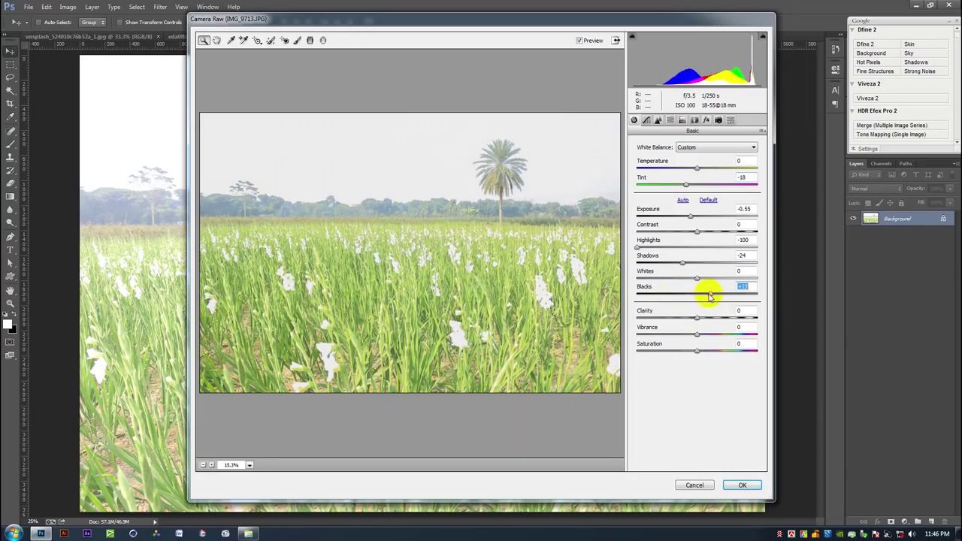
mouse_move(683, 263)
mouse_down()
mouse_move(702, 275)
mouse_move(684, 276)
mouse_up()
click(742, 485)
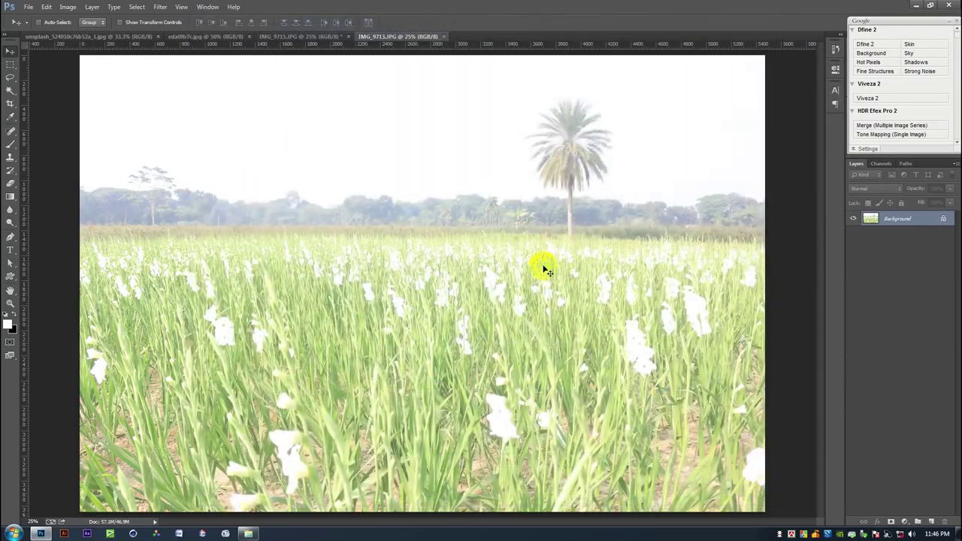
- Look through the open lake, river, palm tree and portrait photos, ending on IMG_9715.JPG
click(325, 41)
click(387, 37)
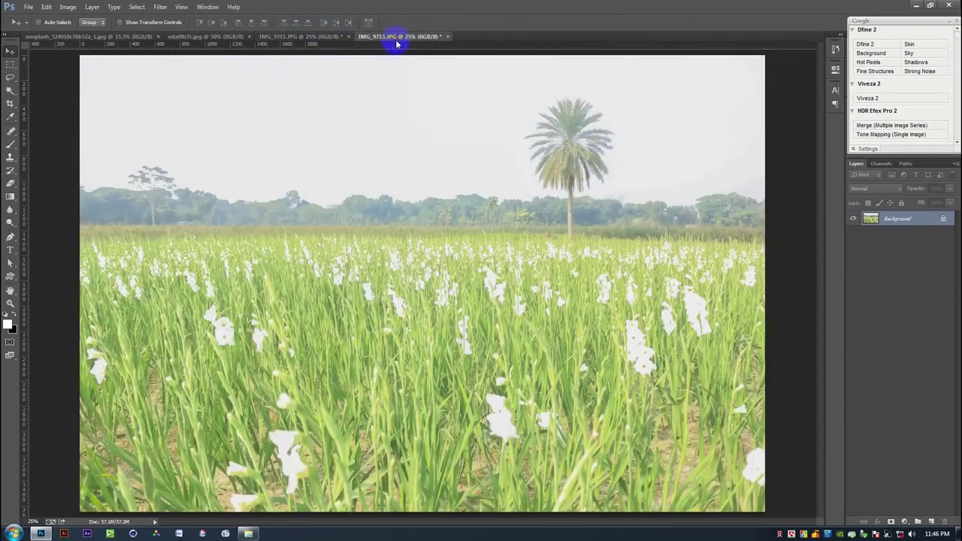
click(213, 40)
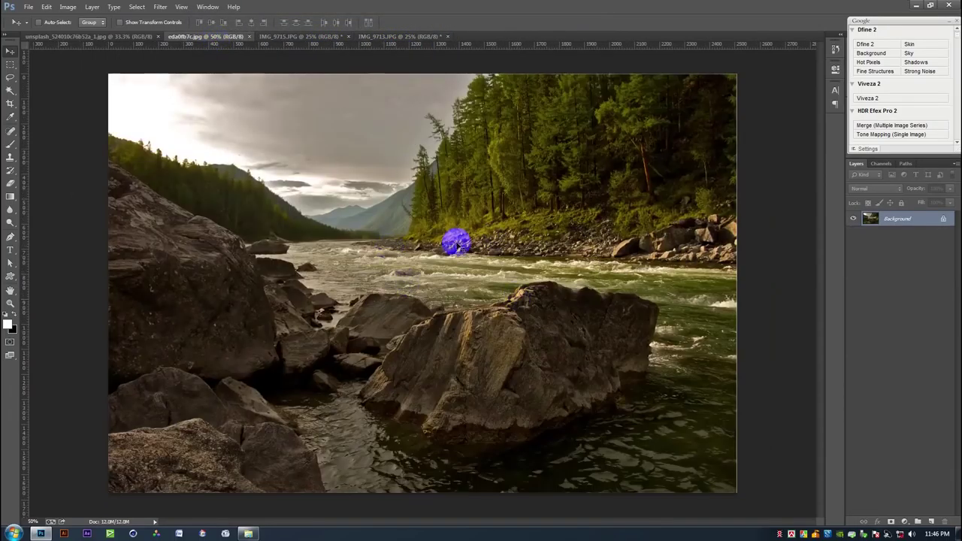
click(110, 38)
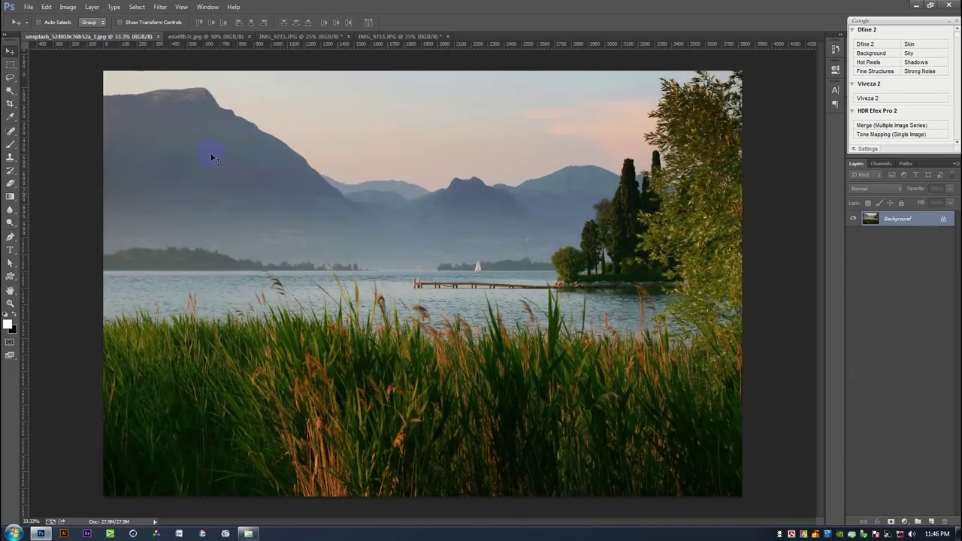
click(331, 36)
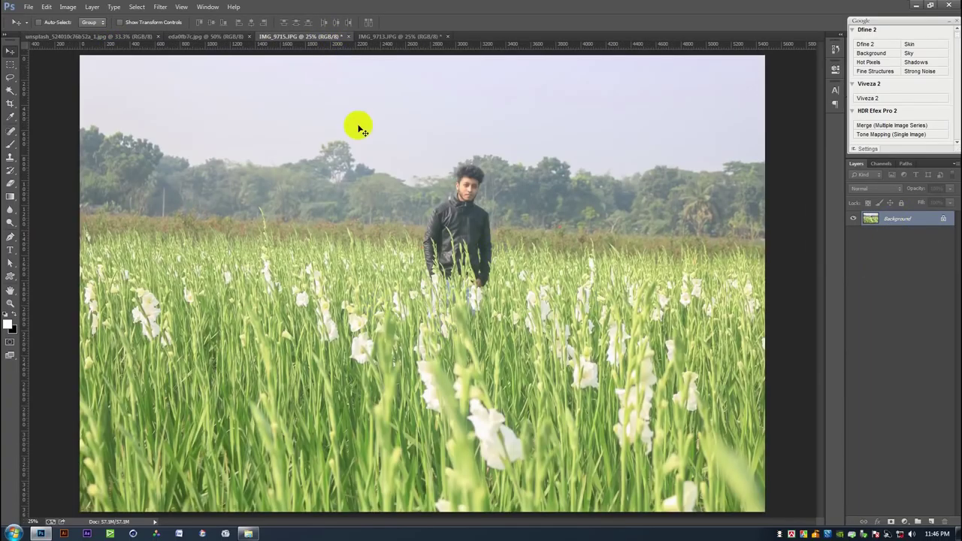
drag(289, 36, 52, 37)
click(52, 37)
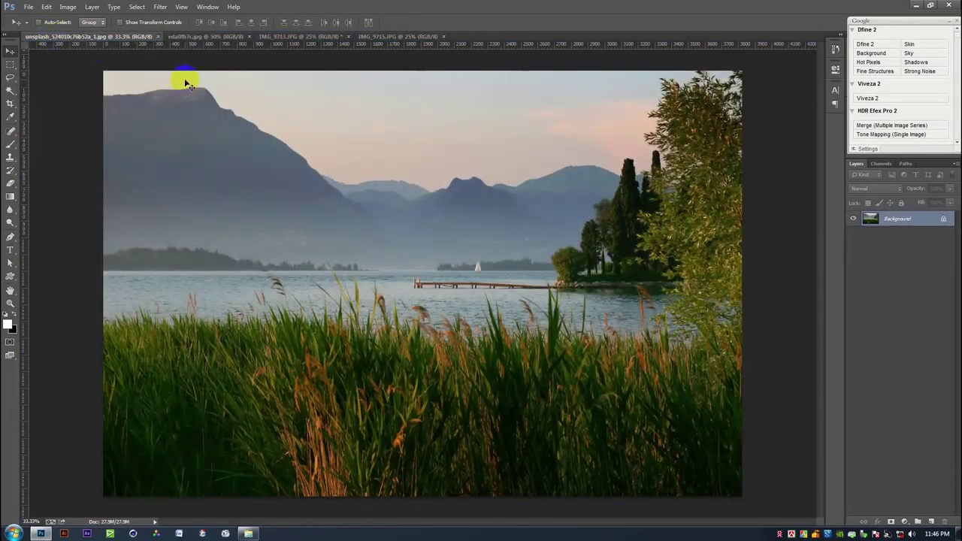
click(203, 36)
click(285, 36)
click(375, 36)
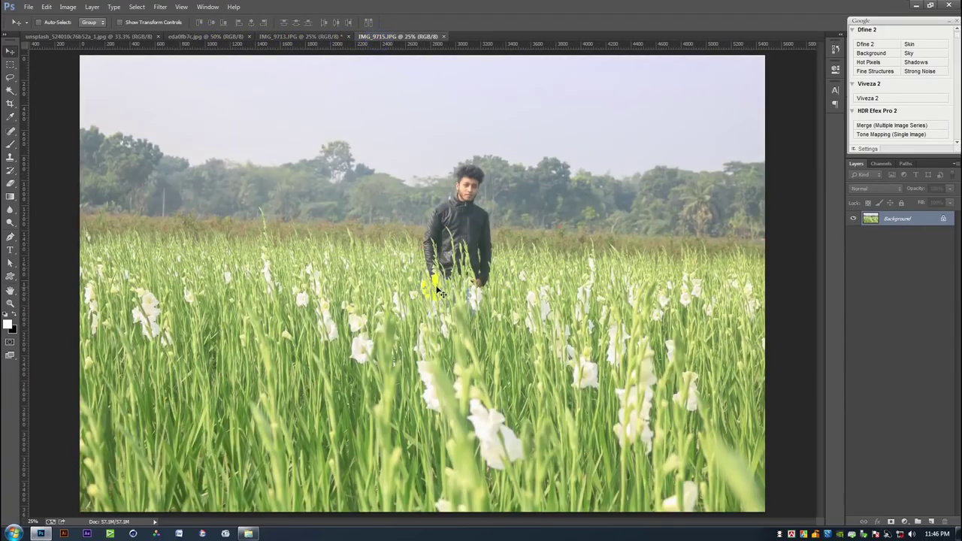
- Duplicate the Background layer of IMG_9715.JPG
right_click(894, 218)
click(891, 236)
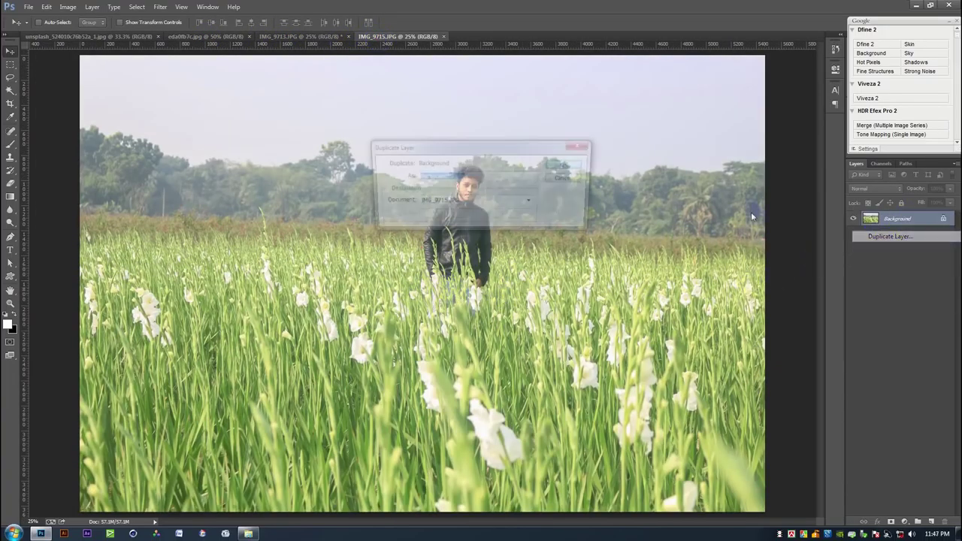
click(556, 164)
scroll(549, 178, up, 3)
drag(440, 300, 707, 257)
drag(342, 274, 500, 285)
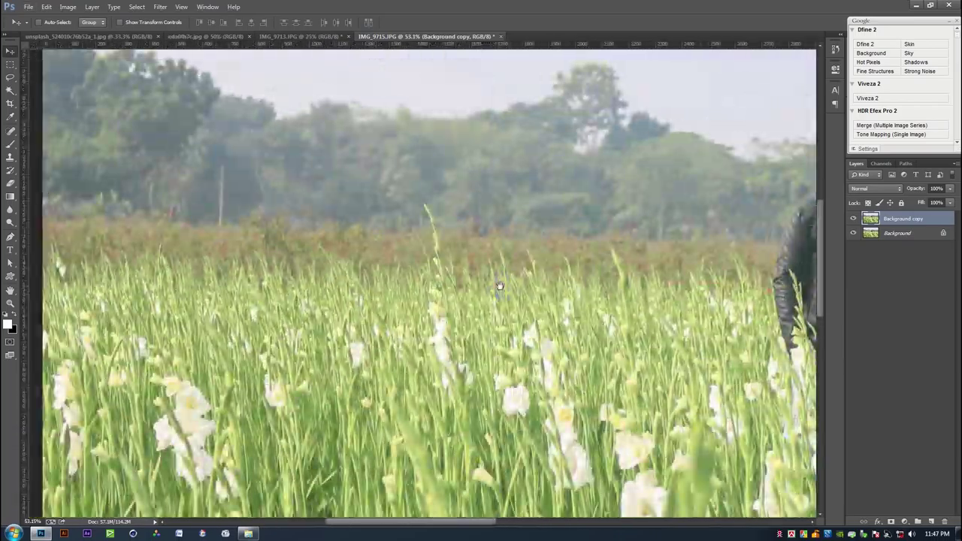
drag(37, 183, 90, 234)
click(11, 236)
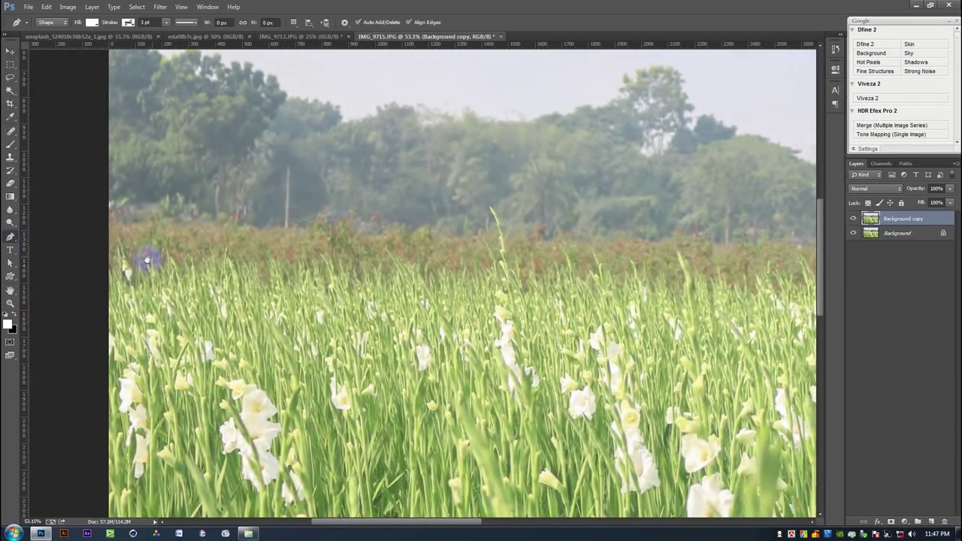
click(107, 272)
scroll(151, 286, right, 5)
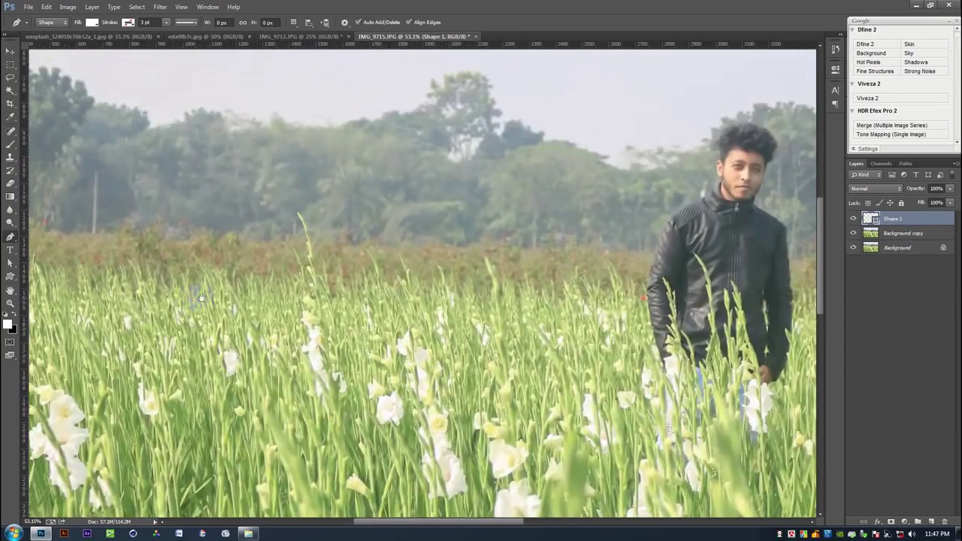
click(645, 297)
mouse_move(650, 298)
mouse_down()
mouse_move(617, 326)
mouse_move(508, 329)
mouse_move(501, 357)
mouse_up()
scroll(510, 330, up, 1)
scroll(510, 330, up, 3)
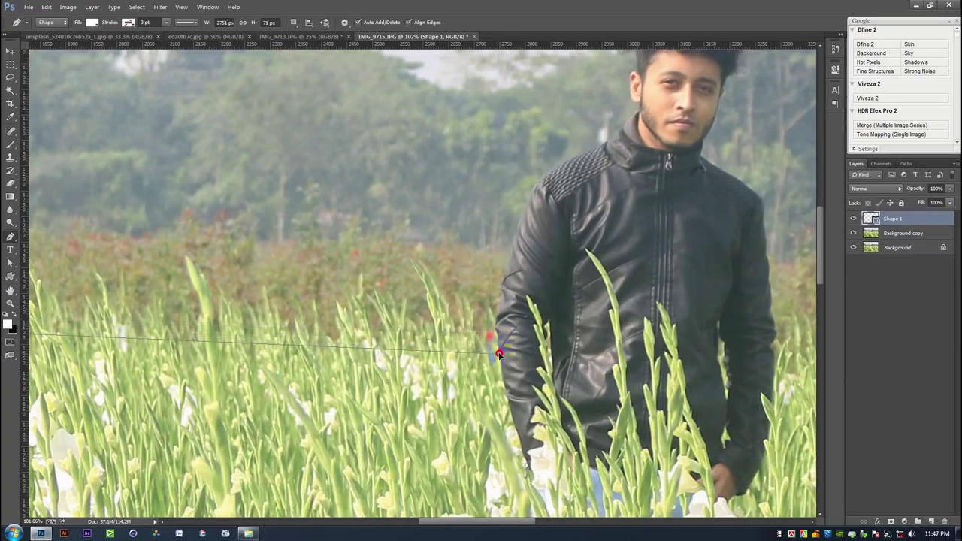
drag(252, 329, 565, 319)
drag(214, 288, 466, 291)
drag(273, 237, 267, 278)
drag(718, 278, 270, 284)
scroll(384, 295, up, 4)
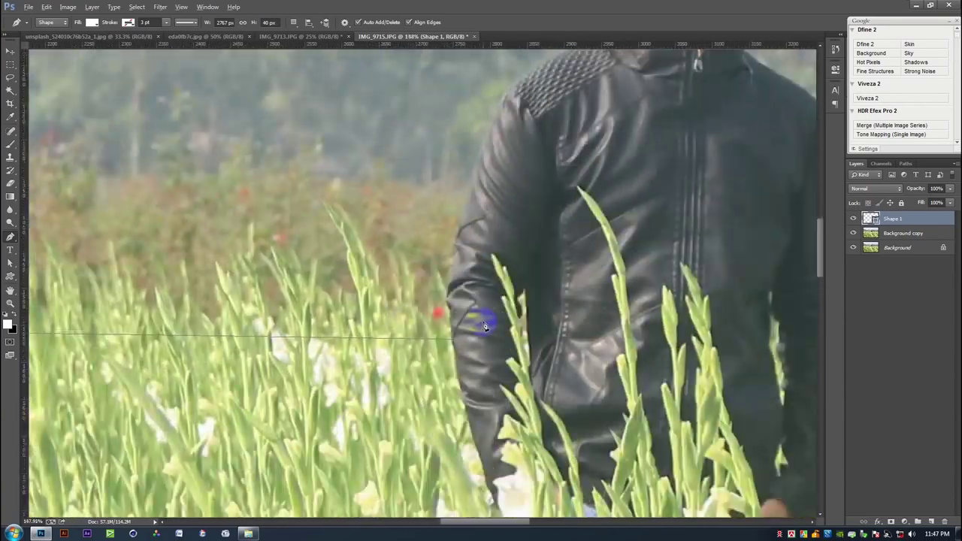
click(441, 313)
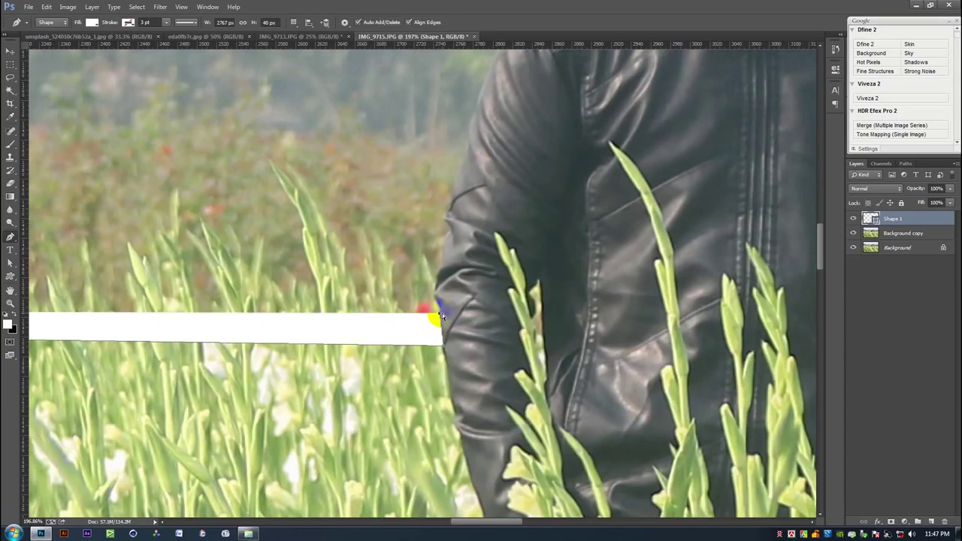
scroll(441, 309, down, 8)
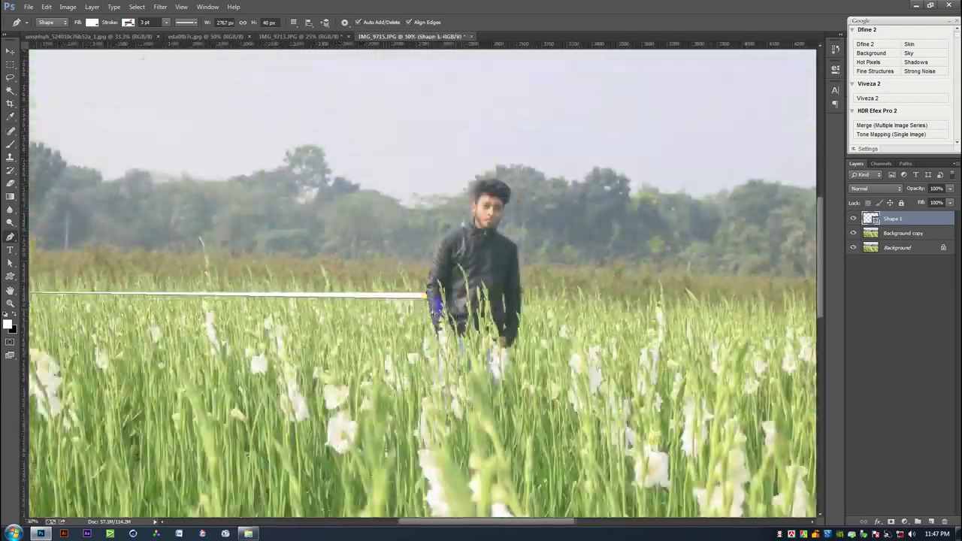
key(Delete)
- Set the Pen tool to Path mode and start a path from the photo's left edge across the field to the man's sleeve
click(94, 23)
click(47, 25)
click(61, 37)
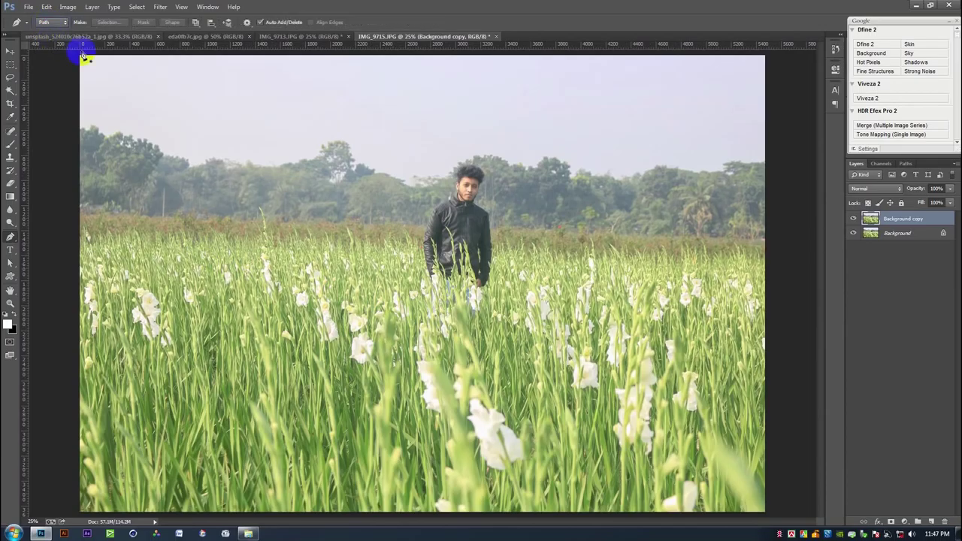
click(80, 250)
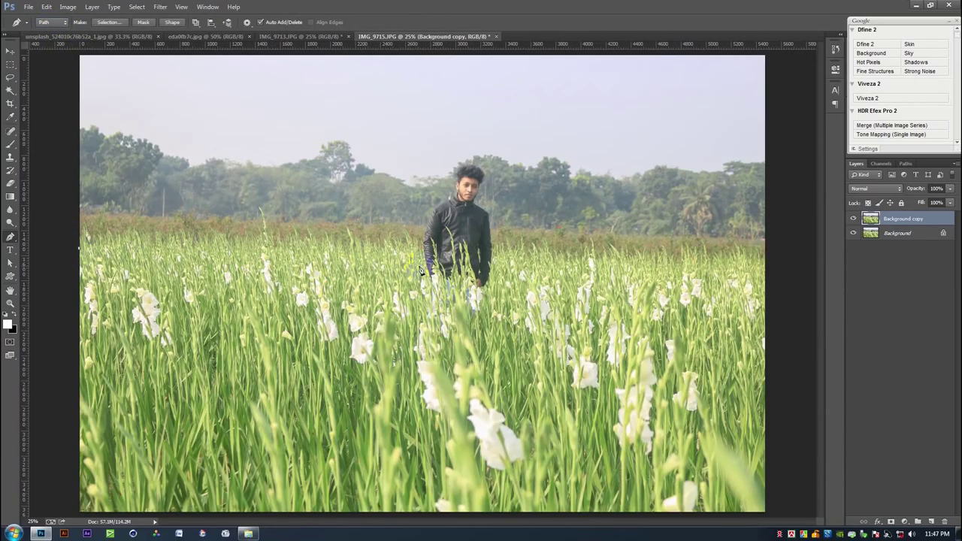
scroll(426, 254, up, 10)
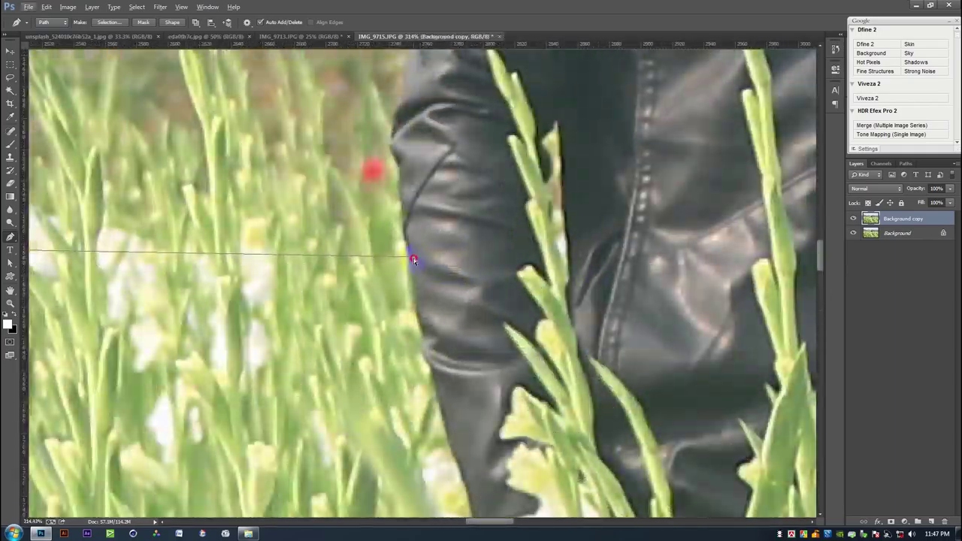
click(411, 255)
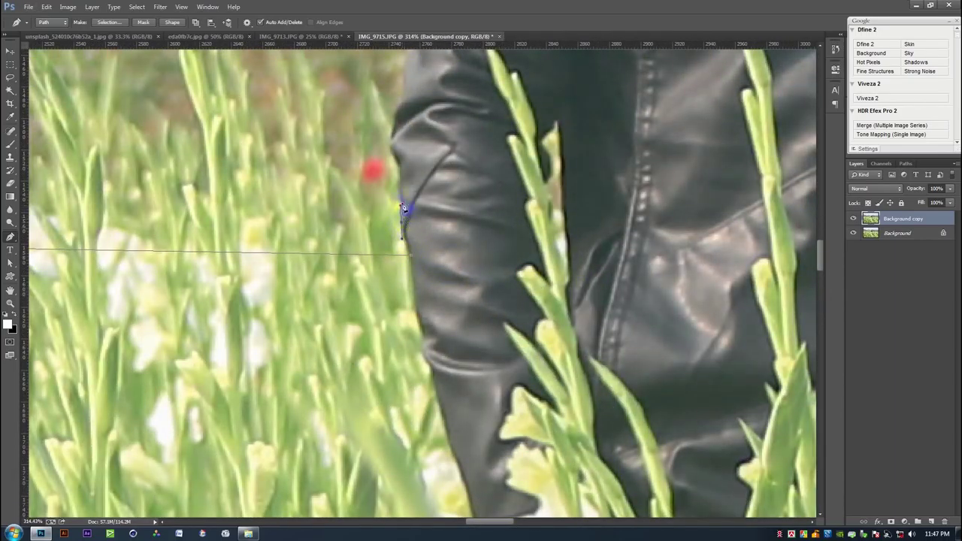
- Continue the pen path up the outer edge of the man's left-hand jacket sleeve to the shoulder
drag(402, 186, 401, 171)
scroll(406, 74, up, 5)
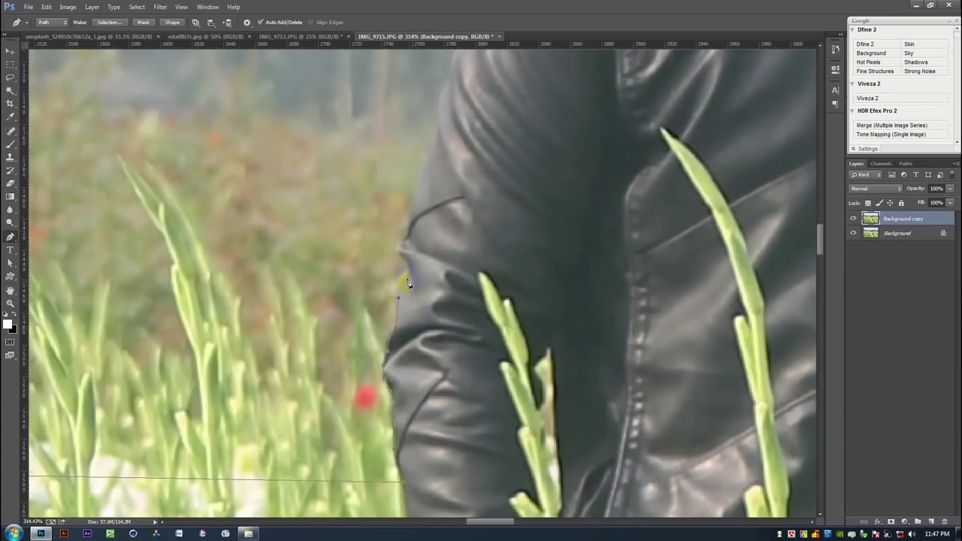
drag(406, 271, 418, 260)
drag(471, 188, 444, 325)
click(444, 260)
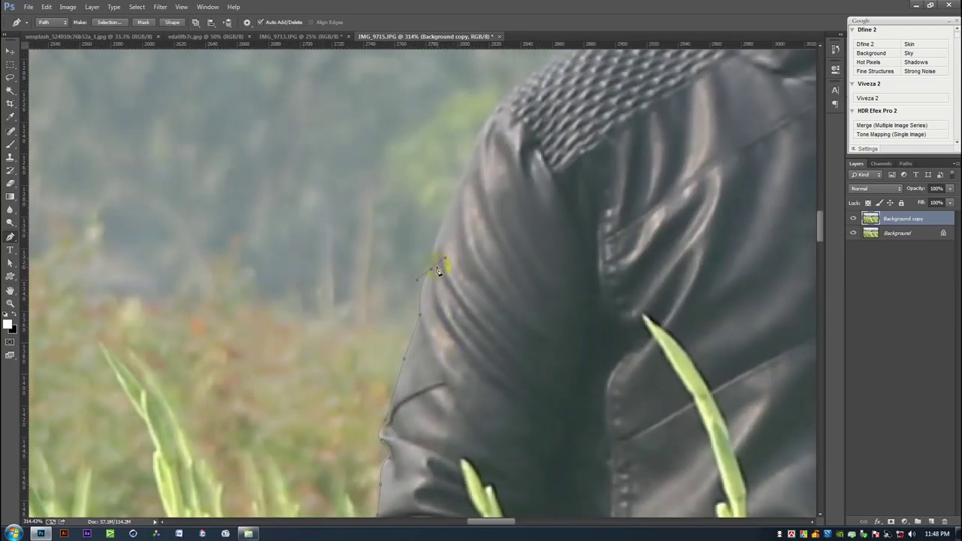
drag(445, 220, 459, 196)
click(510, 100)
- Extend the pen path along the ribbed shoulder and up the jacket collar to the neck
drag(522, 117, 381, 251)
drag(569, 127, 585, 117)
alt+click(485, 159)
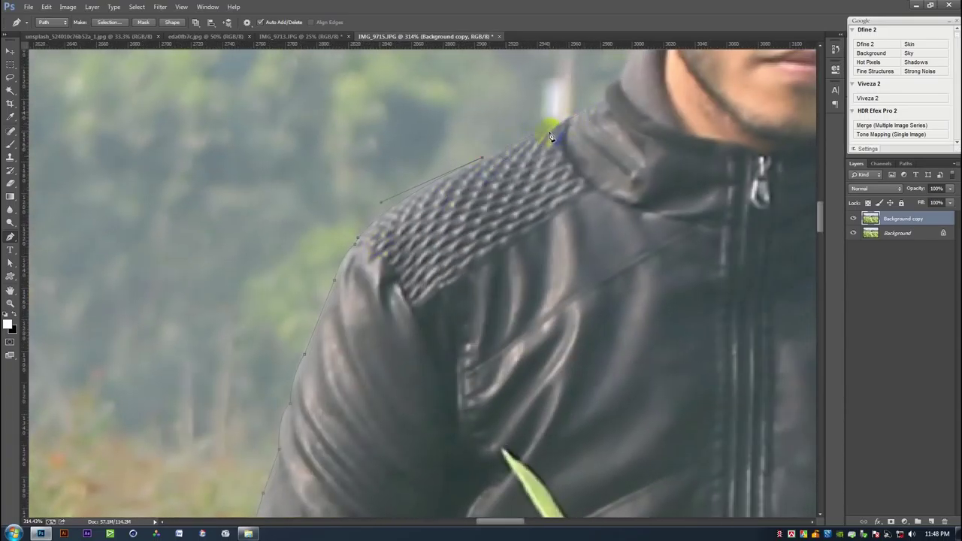
click(571, 116)
mouse_move(601, 107)
mouse_down()
mouse_move(508, 227)
mouse_move(528, 219)
mouse_up()
drag(545, 173, 572, 153)
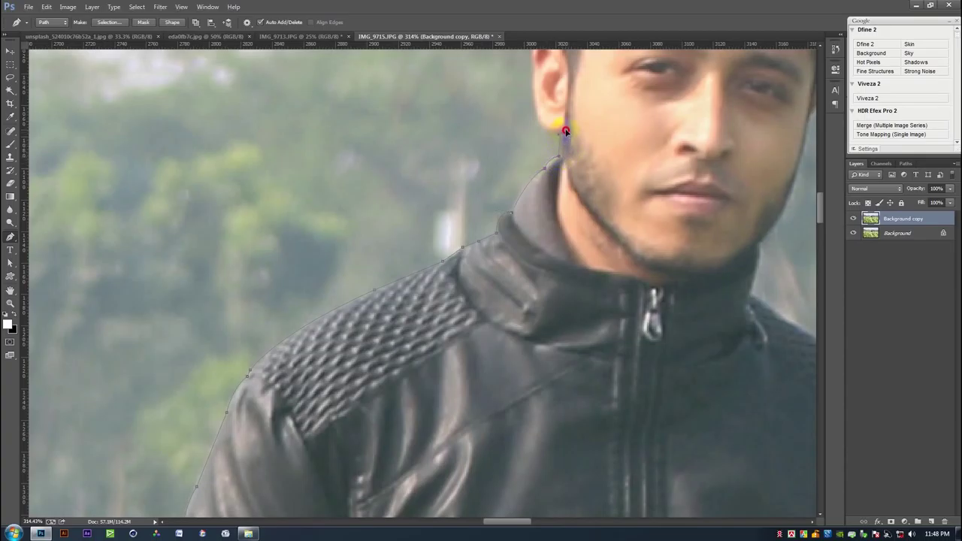
- Trace the path around the neck and ear up to the hairline
drag(562, 134, 479, 314)
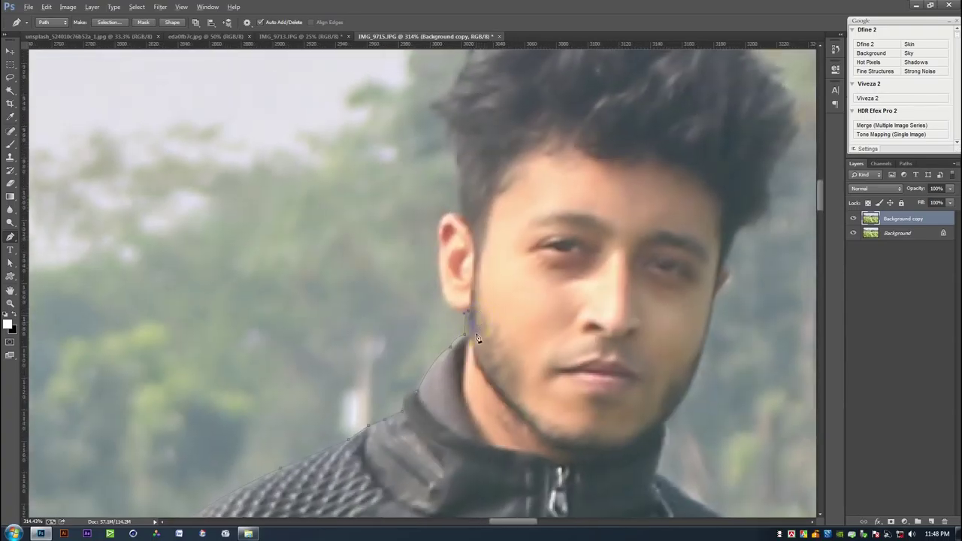
scroll(477, 335, up, 3)
alt+click(469, 335)
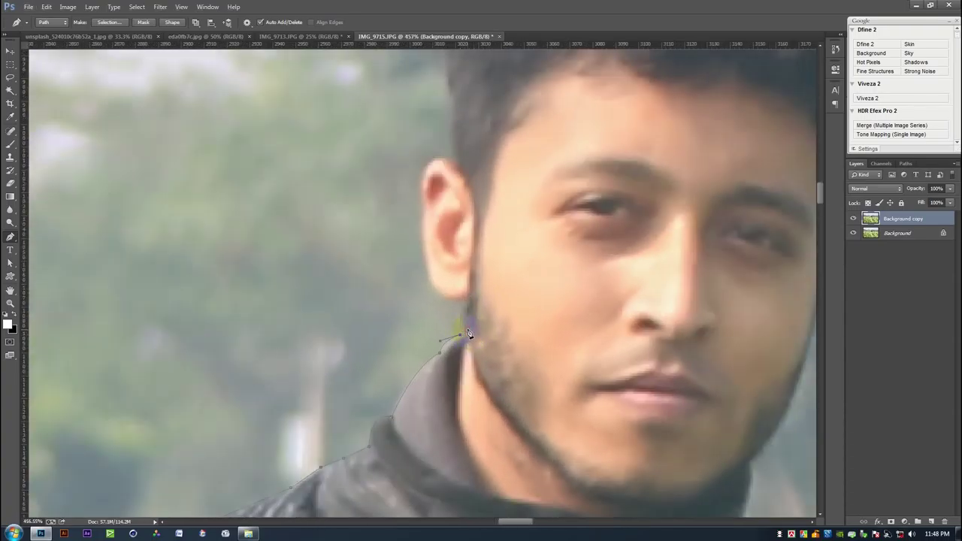
drag(430, 279, 426, 269)
drag(424, 213, 454, 156)
scroll(459, 167, up, 5)
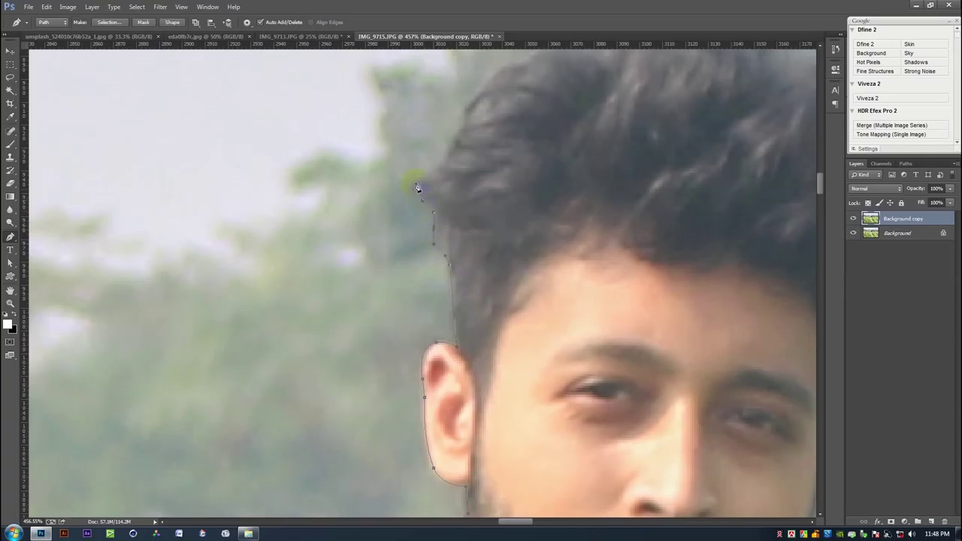
- Outline the left side of the man's hair with closely spaced anchor points up to the crown
click(440, 166)
click(450, 157)
click(455, 149)
click(461, 137)
click(467, 125)
click(469, 102)
mouse_move(508, 73)
mouse_down()
mouse_move(421, 221)
mouse_move(423, 203)
mouse_move(449, 208)
mouse_up()
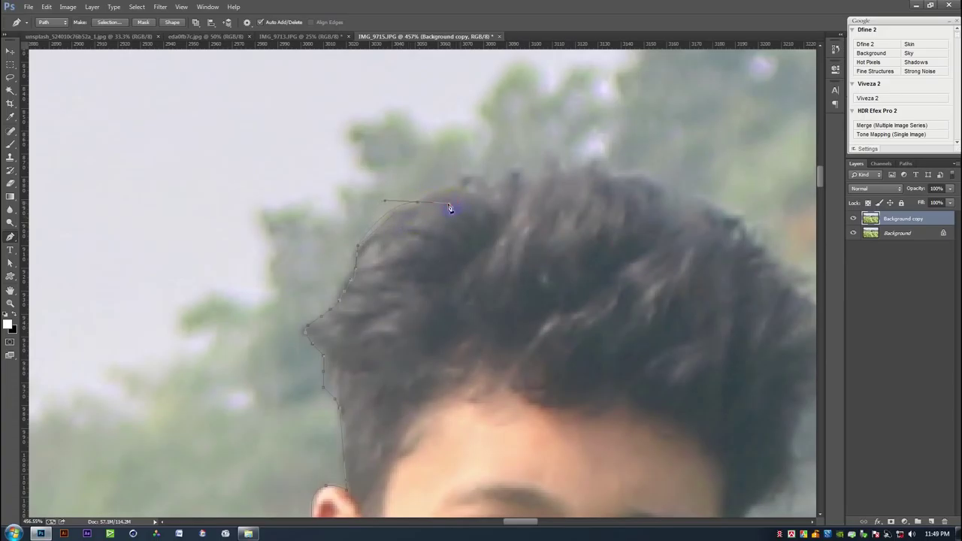
- Carry the path over the top of the hair, following the uneven tufts
alt+click(416, 201)
click(492, 188)
alt+click(460, 189)
drag(488, 186, 508, 201)
click(565, 170)
click(589, 165)
drag(609, 173, 617, 188)
drag(733, 215, 489, 159)
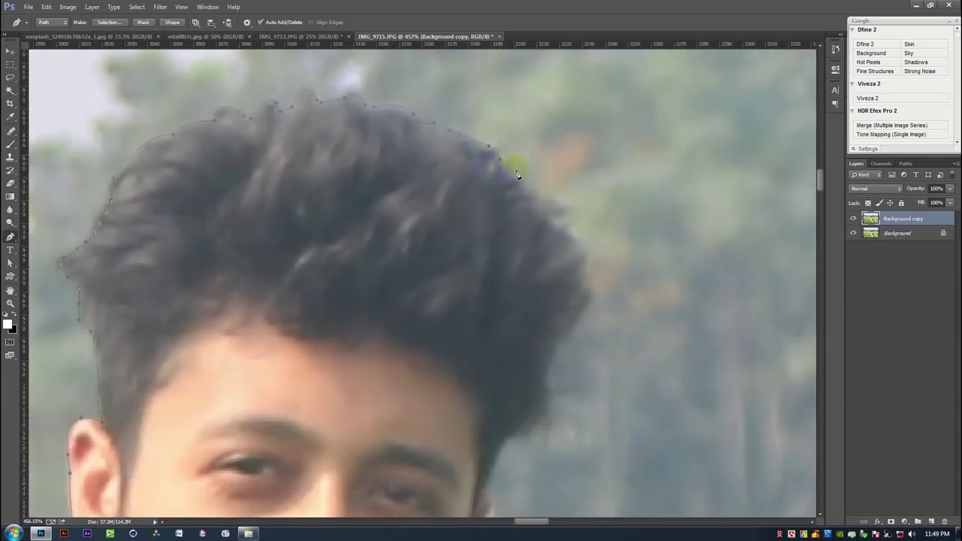
- Trace the right side of the hair down to the temple
click(563, 211)
click(581, 242)
click(556, 342)
click(544, 384)
drag(480, 467, 484, 469)
alt+click(509, 440)
- Continue the path down the right ear, cheek and jawline to the jacket collar
click(481, 503)
drag(496, 478, 456, 265)
click(445, 327)
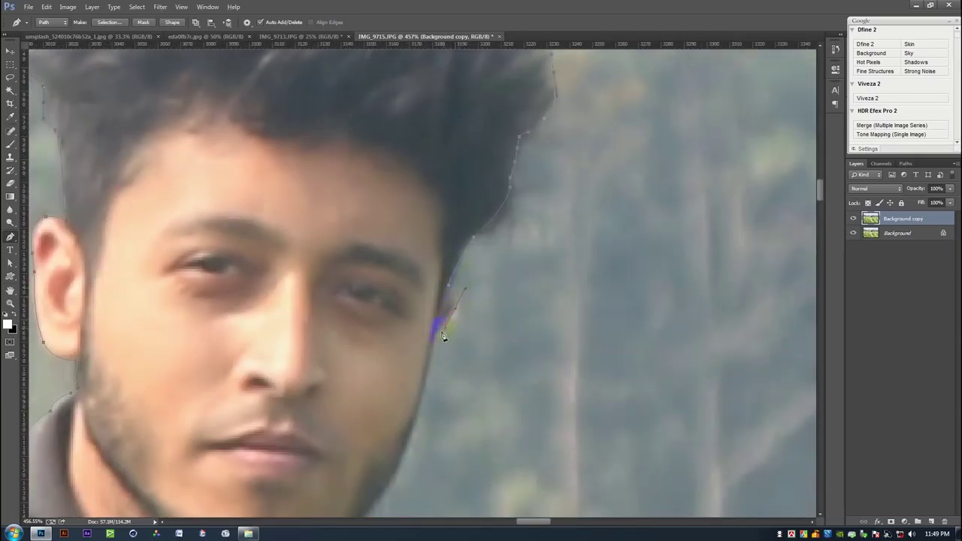
alt+click(454, 308)
drag(429, 445, 531, 246)
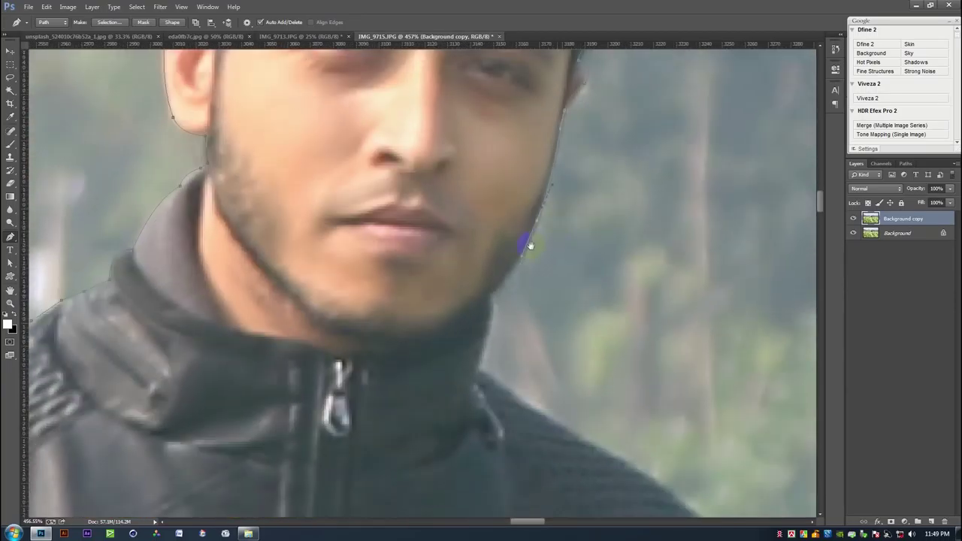
drag(489, 298, 470, 316)
alt+click(489, 298)
- Outline the right side of the collar and follow the slope of the right shoulder to its outer corner
click(479, 373)
drag(463, 412, 472, 406)
alt+click(478, 369)
click(487, 373)
drag(513, 375, 378, 135)
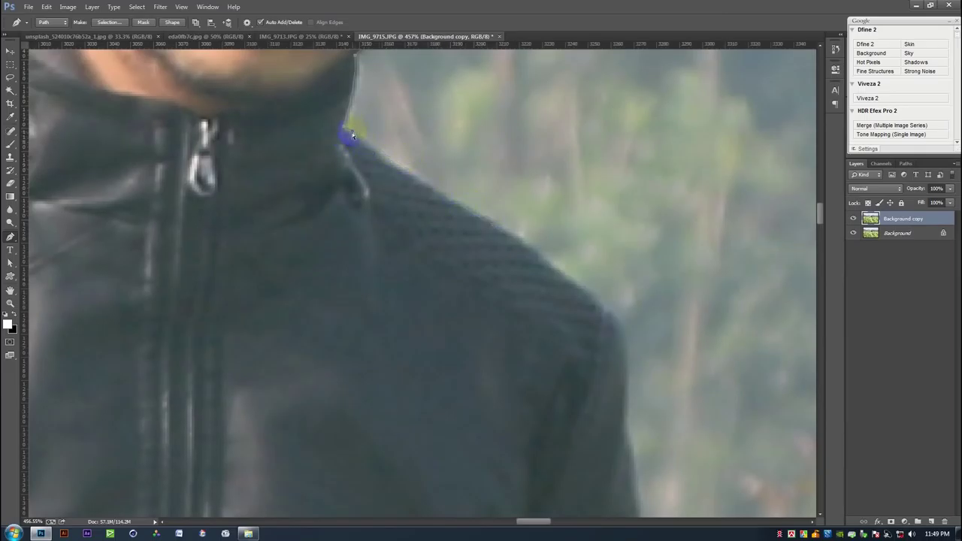
click(433, 193)
click(566, 280)
drag(511, 227, 454, 188)
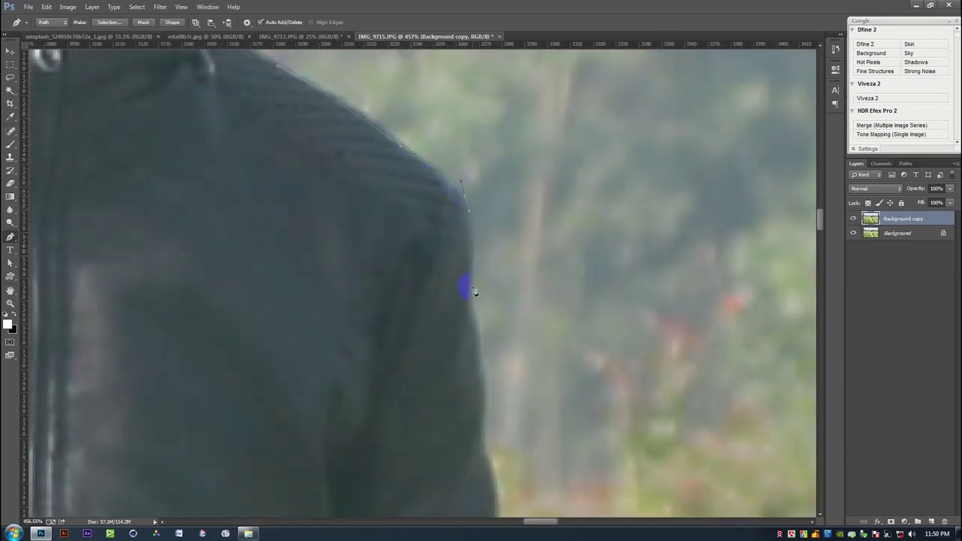
- Trace the outer edge of the right sleeve, including its folds, down to the flower tops
click(484, 369)
drag(481, 442, 436, 213)
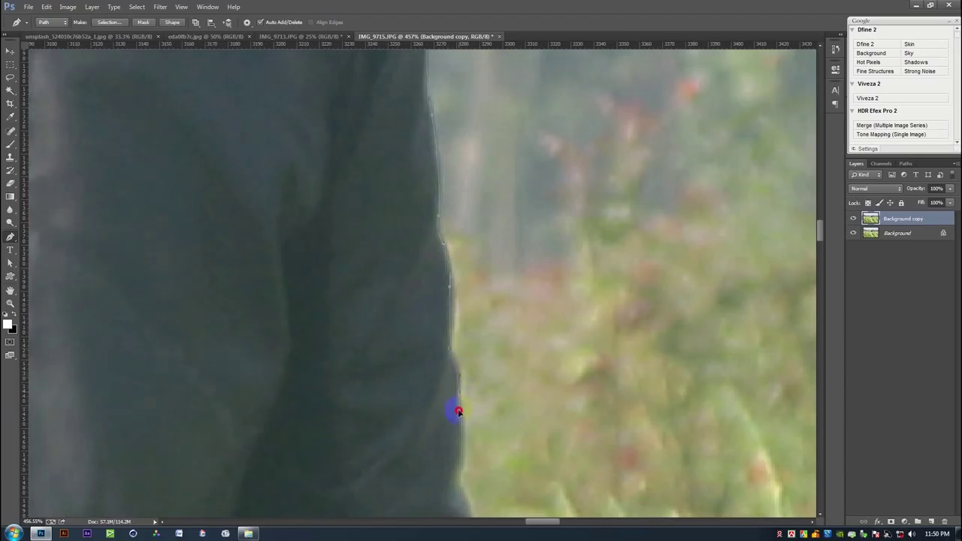
drag(467, 430, 471, 226)
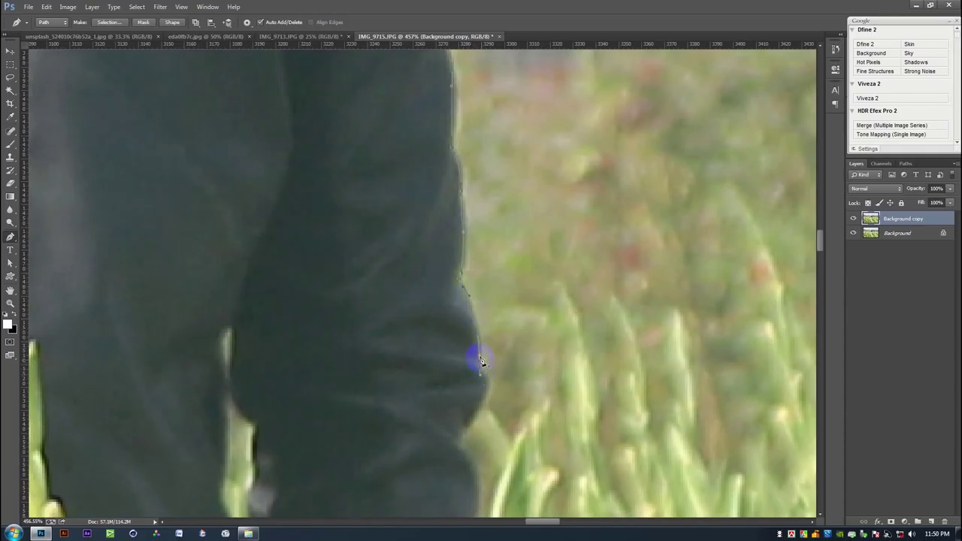
drag(481, 398, 471, 410)
click(482, 401)
drag(460, 441, 448, 301)
scroll(440, 297, down, 5)
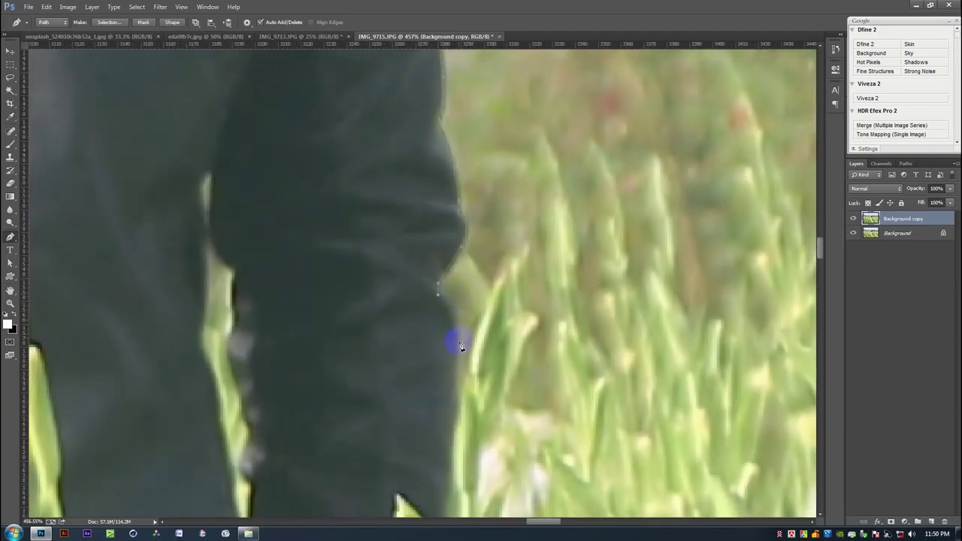
- Run the path across the field past the right edge, around below the canvas, and close it at the starting point
scroll(457, 384, down, 3)
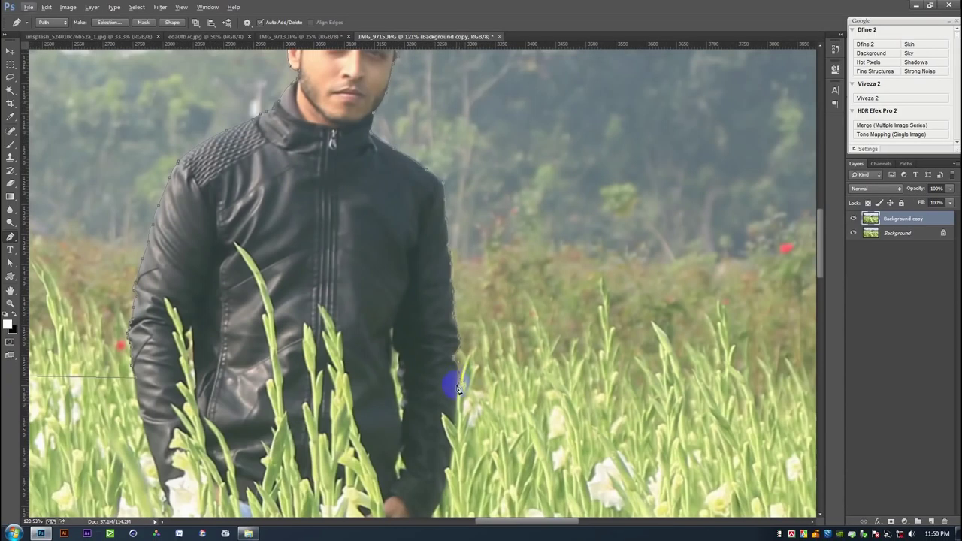
scroll(495, 396, down, 5)
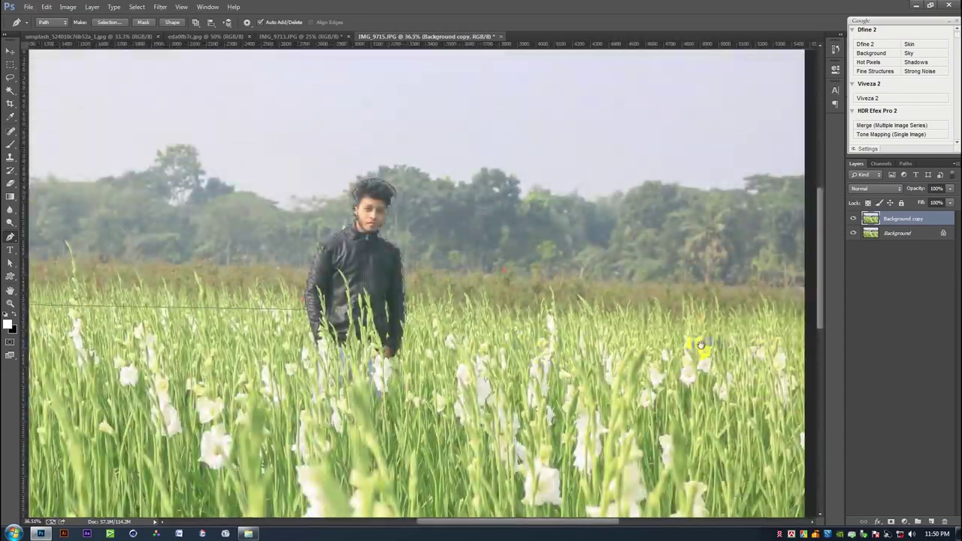
scroll(703, 338, down, 2)
scroll(713, 339, down, 2)
click(682, 485)
click(166, 443)
click(204, 260)
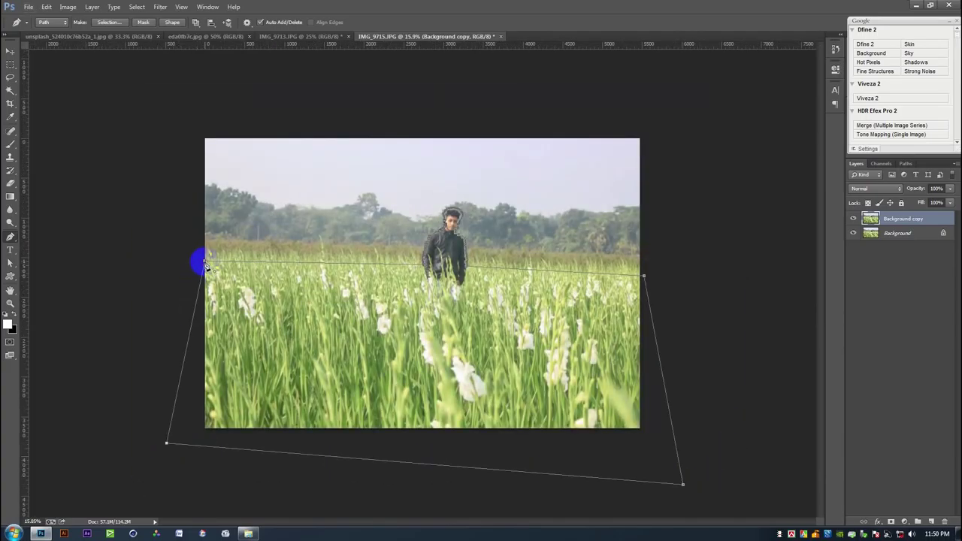
- Convert the closed path to a selection and apply it as a layer mask on the Background copy layer
key(ctrl+Return)
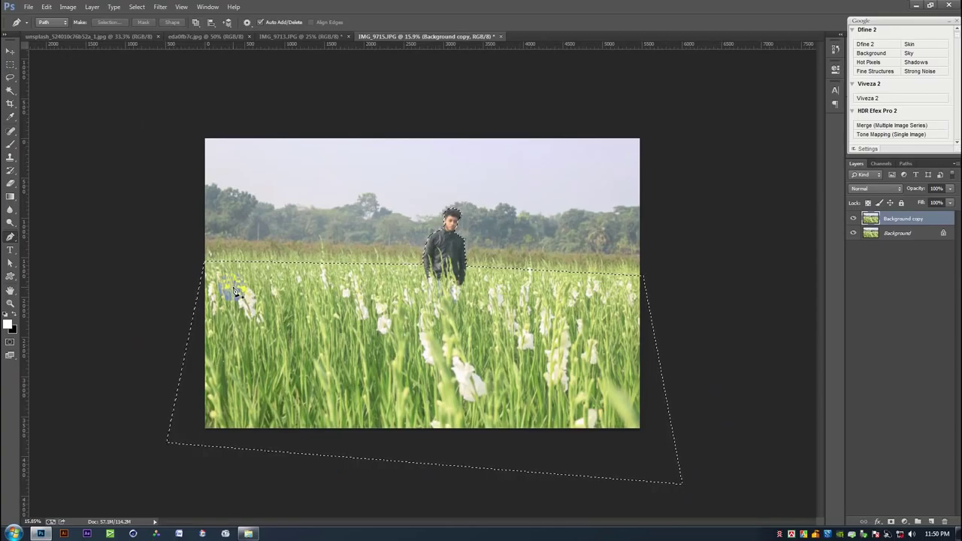
click(890, 521)
click(15, 46)
- Examine the masked cutout of the man and field by toggling the visibility of both layers
click(852, 218)
click(852, 219)
click(852, 219)
click(852, 218)
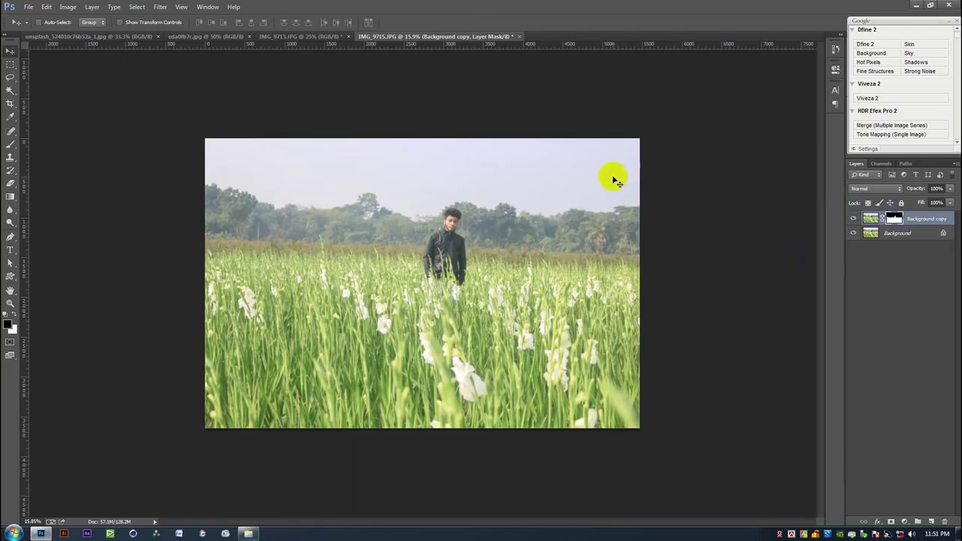
click(854, 219)
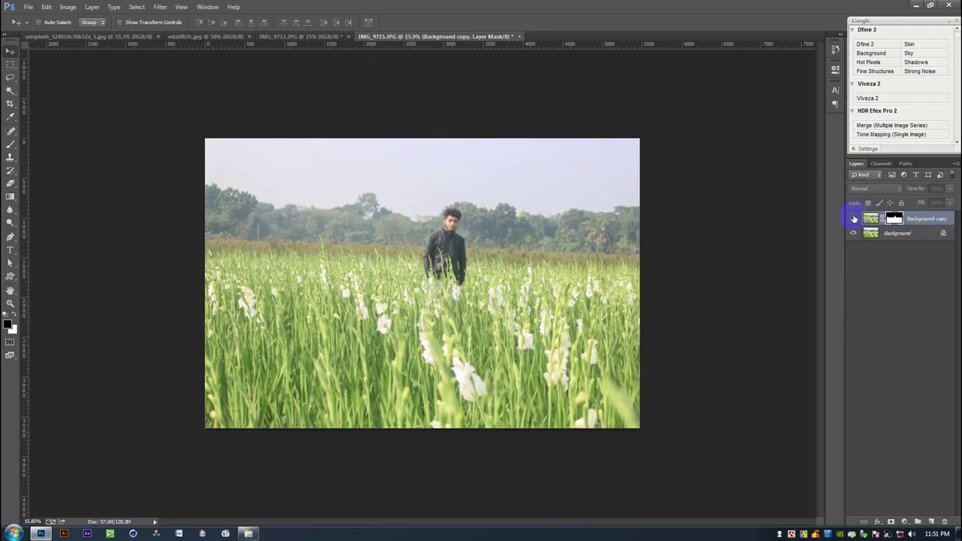
click(853, 233)
click(854, 219)
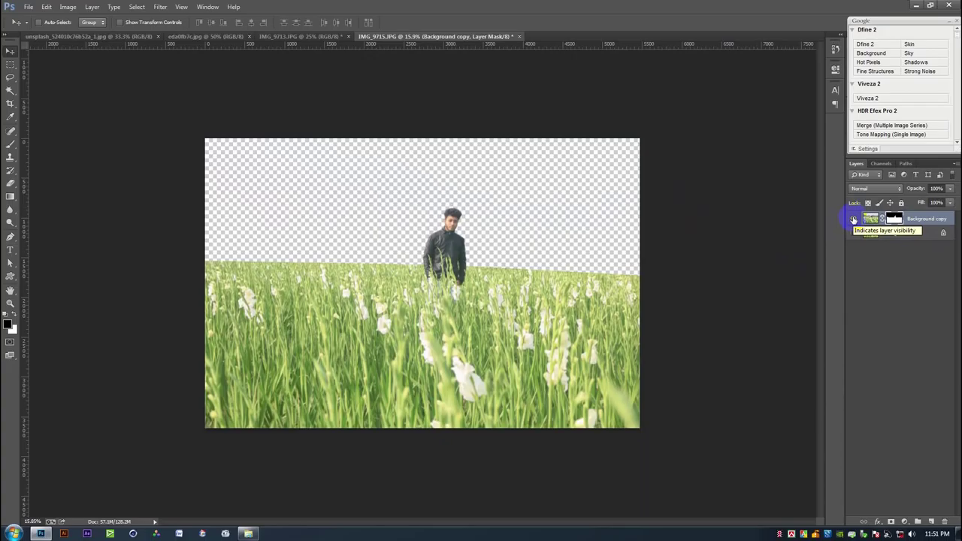
click(854, 219)
click(854, 219)
click(853, 233)
scroll(475, 268, up, 3)
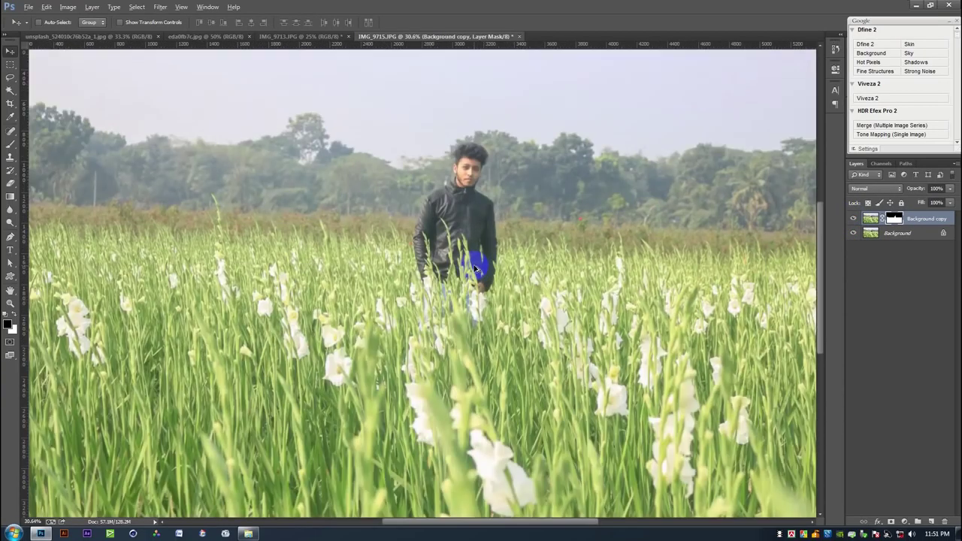
scroll(474, 268, down, 2)
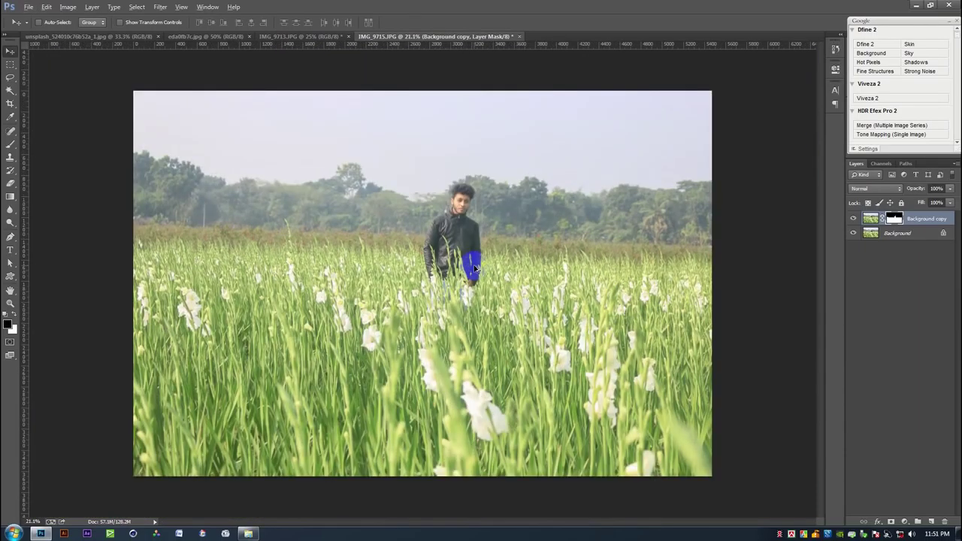
- Bring the palm tree photo IMG_9713.JPG into IMG_9715.JPG, directly above the Background layer
click(900, 233)
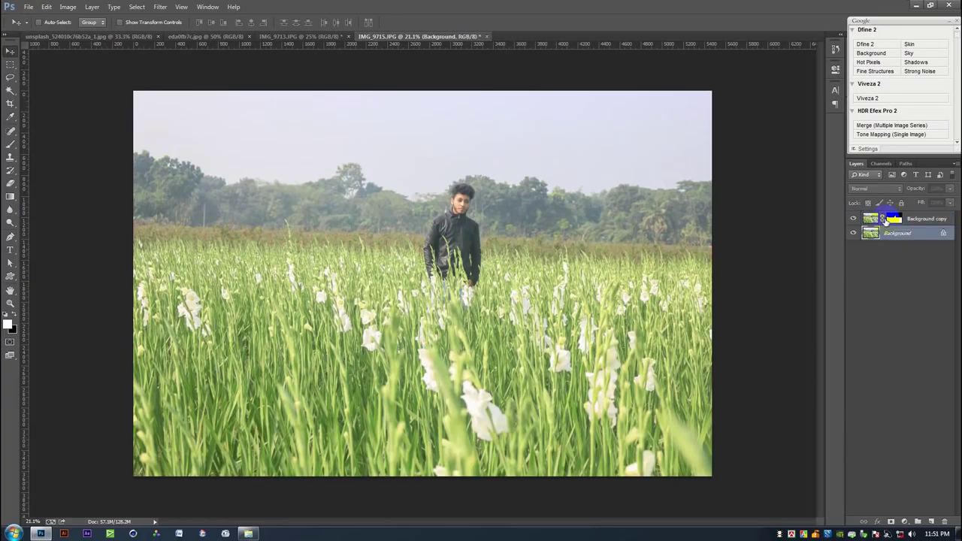
scroll(602, 261, down, 2)
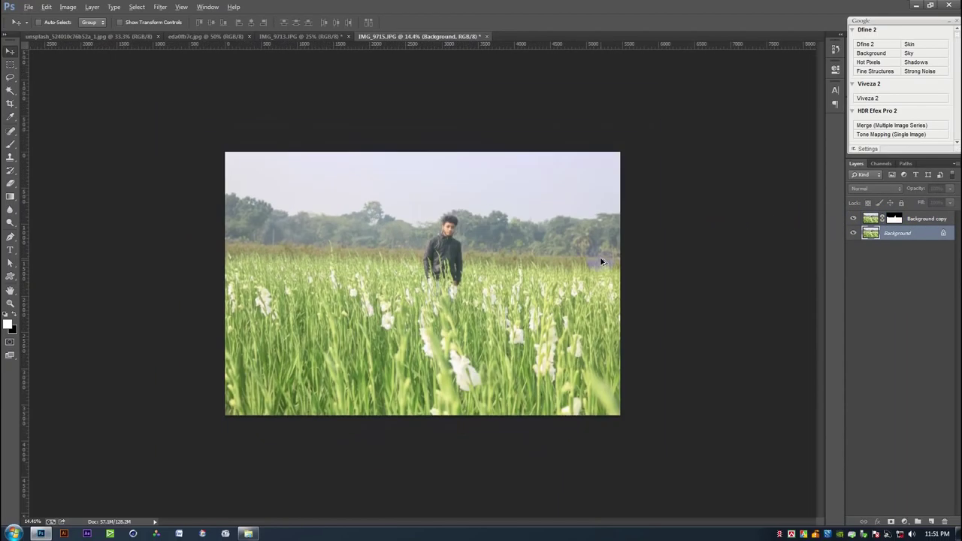
click(301, 36)
drag(370, 259, 460, 285)
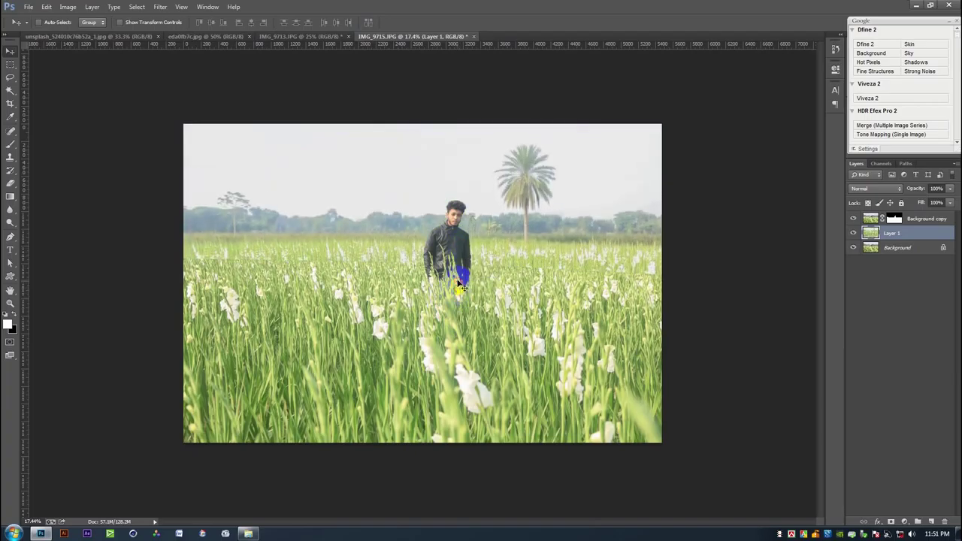
- Scale the palm tree layer down and position it behind the man with its horizon near the field's edge
key(ctrl+t)
drag(668, 434, 346, 278)
drag(410, 325, 488, 279)
key(Return)
- Duplicate the palm tree layer twice and shift the copies right to extend the horizon across the photo
key(ctrl+j)
scroll(422, 286, up, 2)
scroll(387, 254, up, 1)
drag(380, 248, 633, 250)
key(ctrl+j)
scroll(632, 249, down, 1)
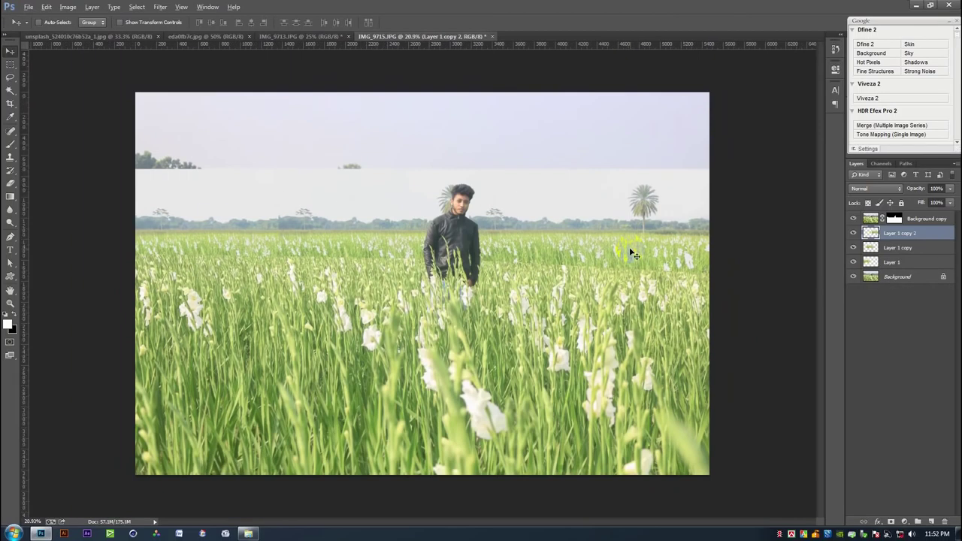
- Select the three palm tree layers and hide the masked Background copy layer
click(889, 236)
shift+click(902, 262)
click(853, 218)
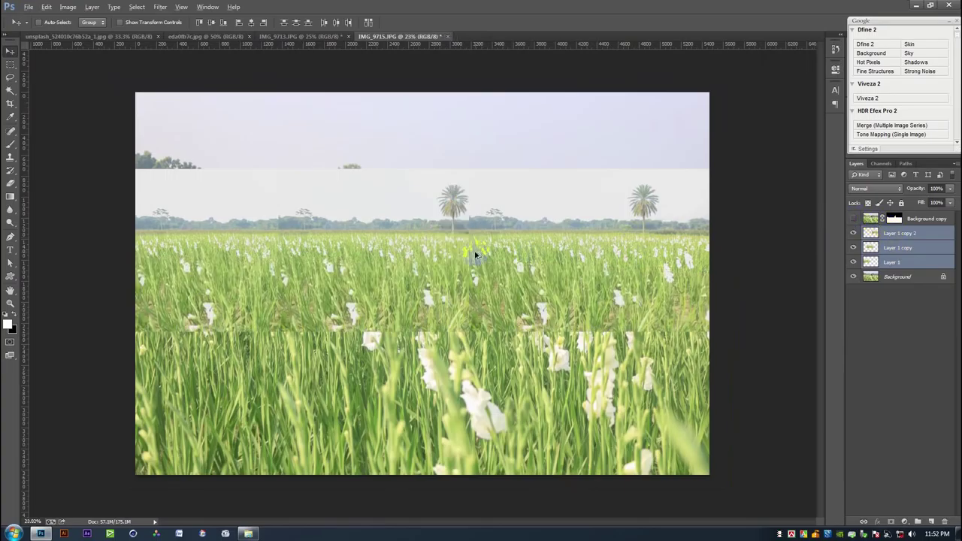
scroll(475, 255, up, 2)
drag(498, 257, 590, 261)
- Set the Eraser brush size to 170 and erase along the seams of Layer 1 copy to blend it
click(894, 254)
click(10, 182)
right_click(317, 188)
click(387, 263)
click(406, 209)
drag(306, 139, 309, 311)
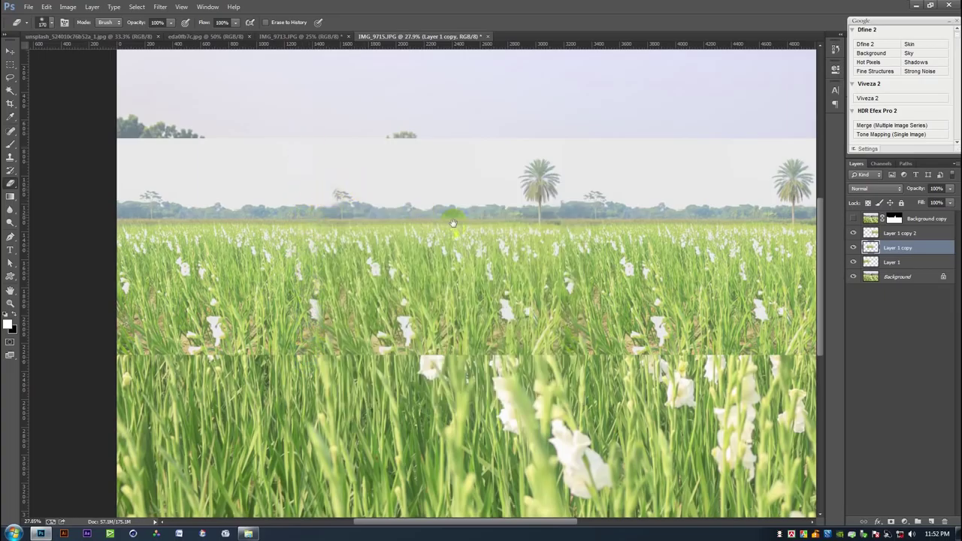
drag(453, 223, 293, 228)
drag(260, 160, 274, 263)
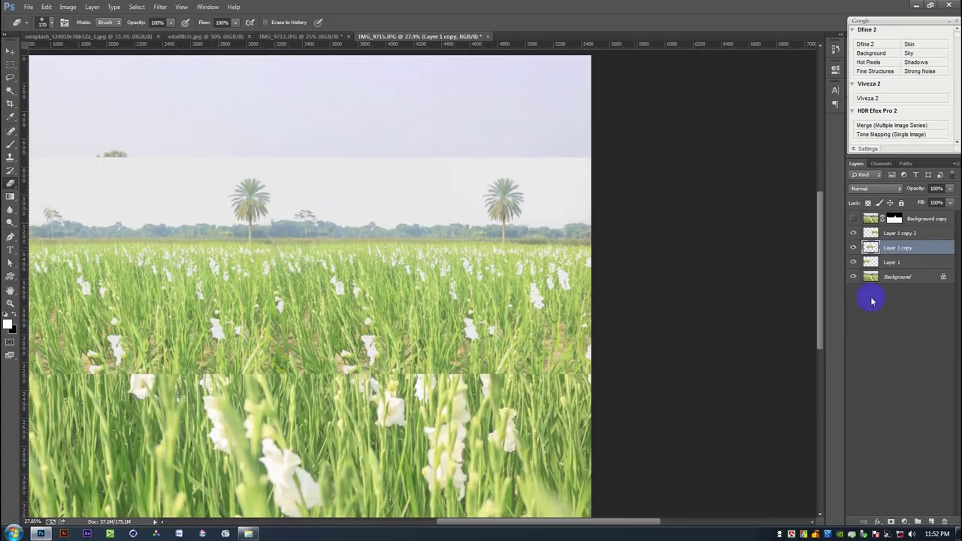
- Erase the visible seam on Layer 1 copy 2 and move that layer slightly left
click(887, 262)
click(873, 235)
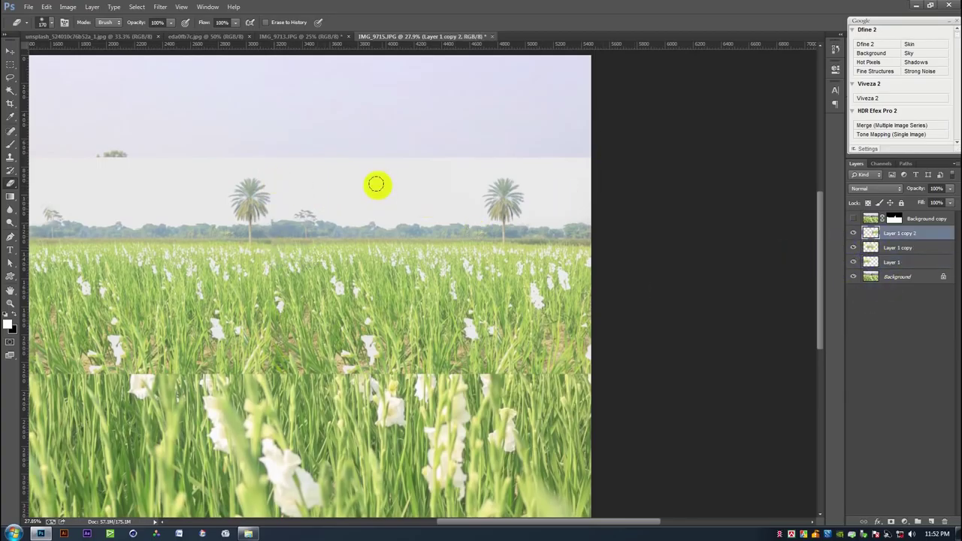
mouse_move(271, 192)
mouse_down()
mouse_move(275, 350)
mouse_move(270, 157)
mouse_move(273, 264)
mouse_move(286, 224)
mouse_move(343, 208)
mouse_up()
key(v)
drag(506, 311, 480, 314)
- Merge the three palm tree layers, stretch the merged layer to the photo's right edge and show the Background copy layer
scroll(478, 319, down, 2)
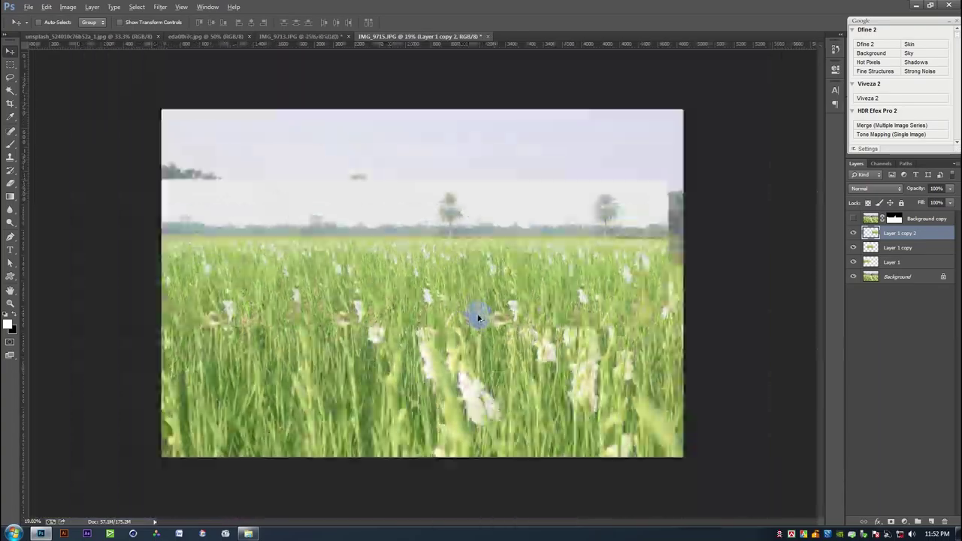
scroll(478, 318, down, 1)
shift+click(895, 262)
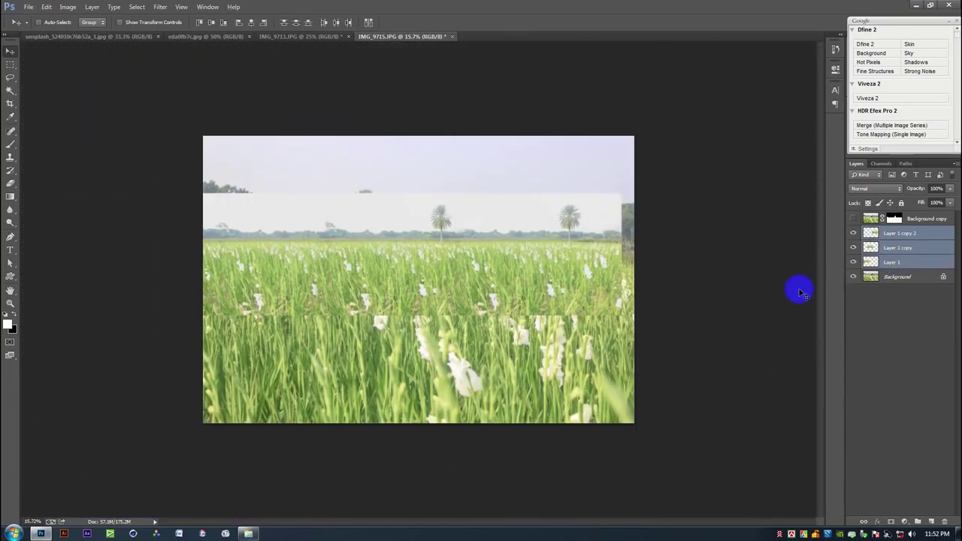
key(ctrl+e)
key(ctrl+t)
drag(629, 318, 637, 321)
key(Return)
click(855, 219)
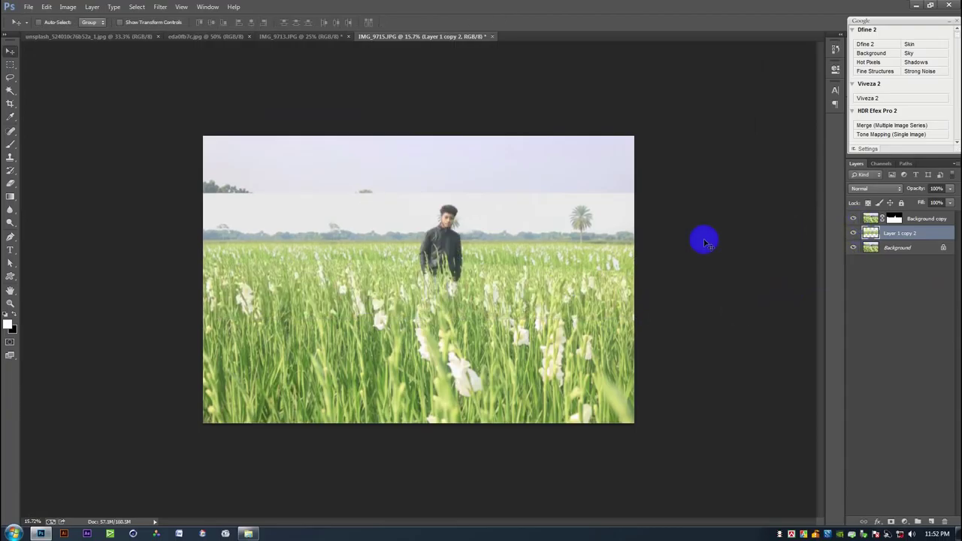
- Unlock the Background layer, place it directly above the palm tree layer and add a layer mask to it
scroll(564, 267, up, 2)
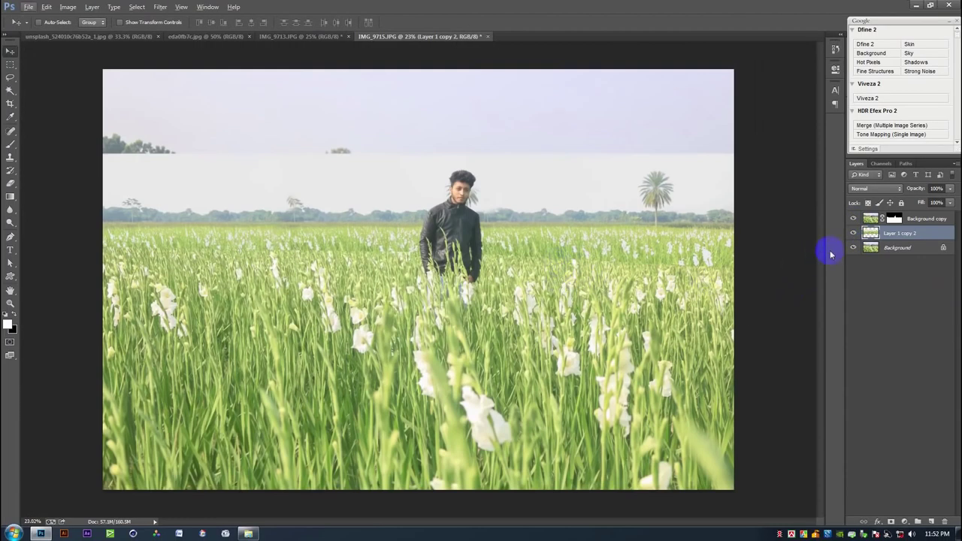
click(11, 143)
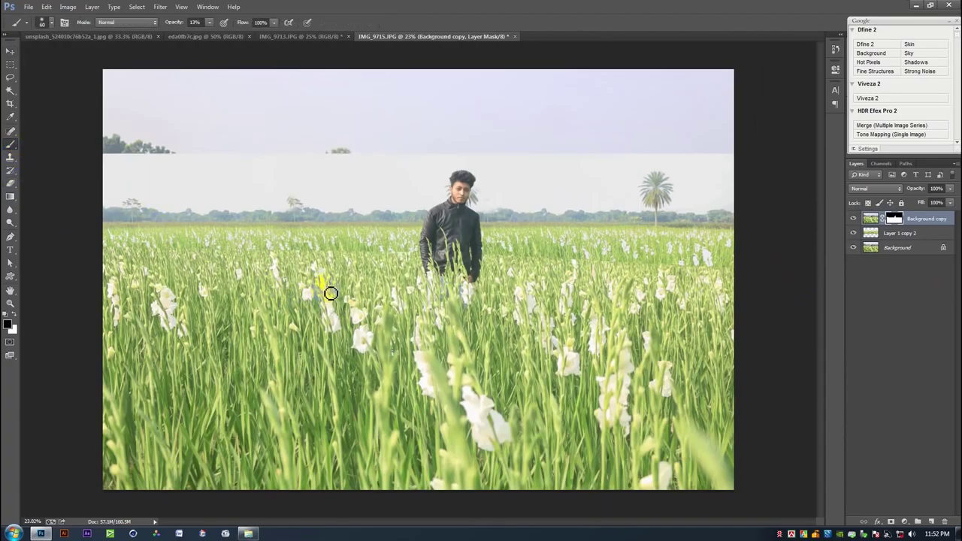
drag(944, 249, 945, 520)
drag(893, 251, 889, 233)
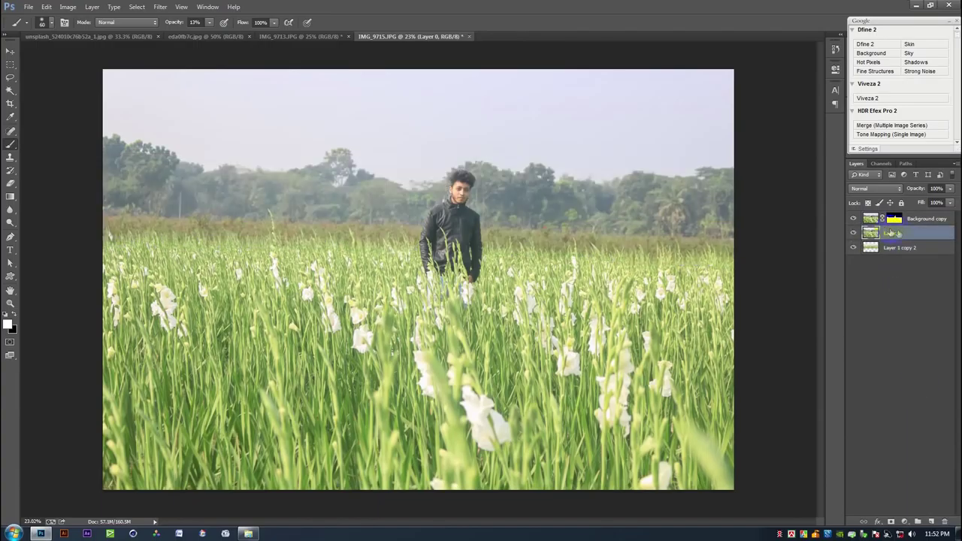
click(892, 521)
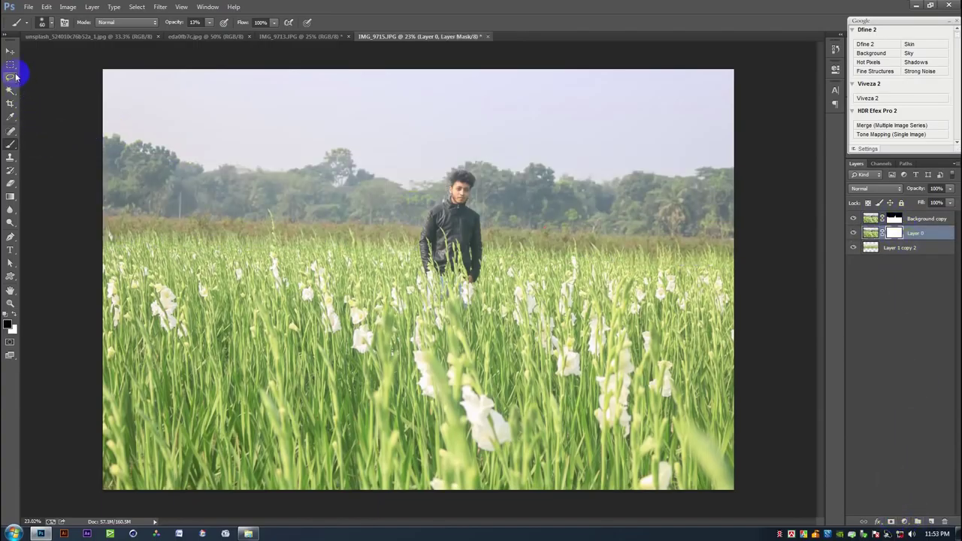
- Try fading out the sky of Layer 0 with a linear gradient on its mask
click(9, 196)
drag(366, 54, 376, 233)
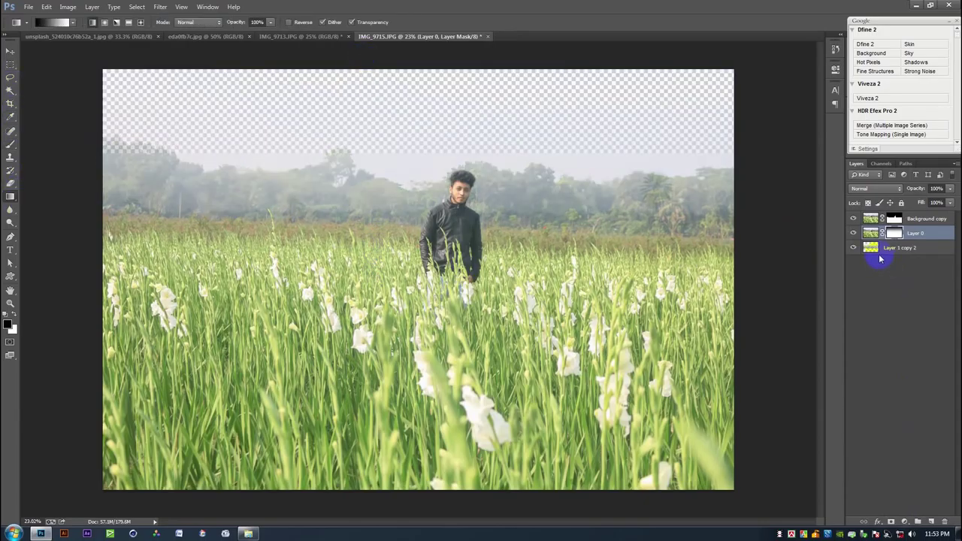
key(ctrl+z)
- Add a white layer beneath all others and fade out Layer 0's sky and trees with a black-to-white gradient on its mask
click(932, 521)
drag(905, 234, 917, 313)
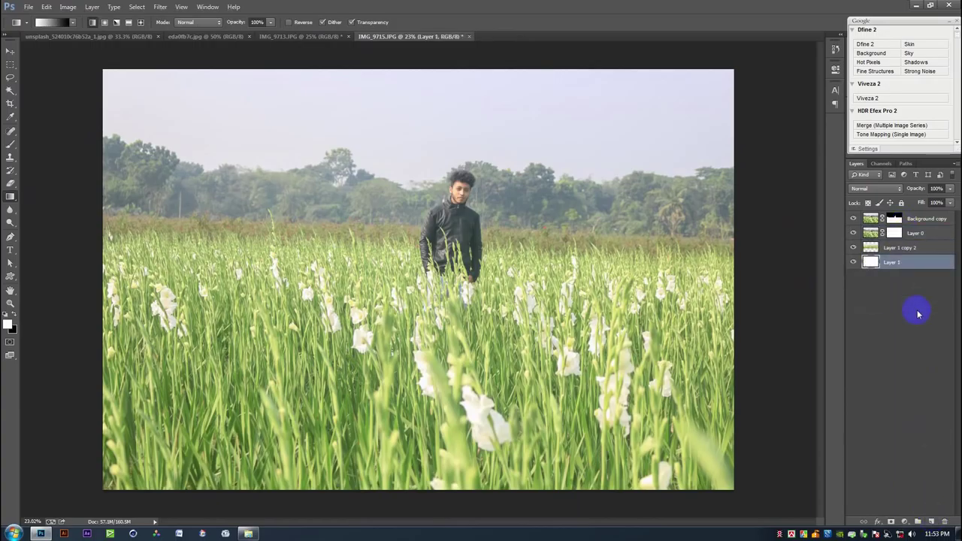
click(894, 233)
drag(536, 147, 551, 291)
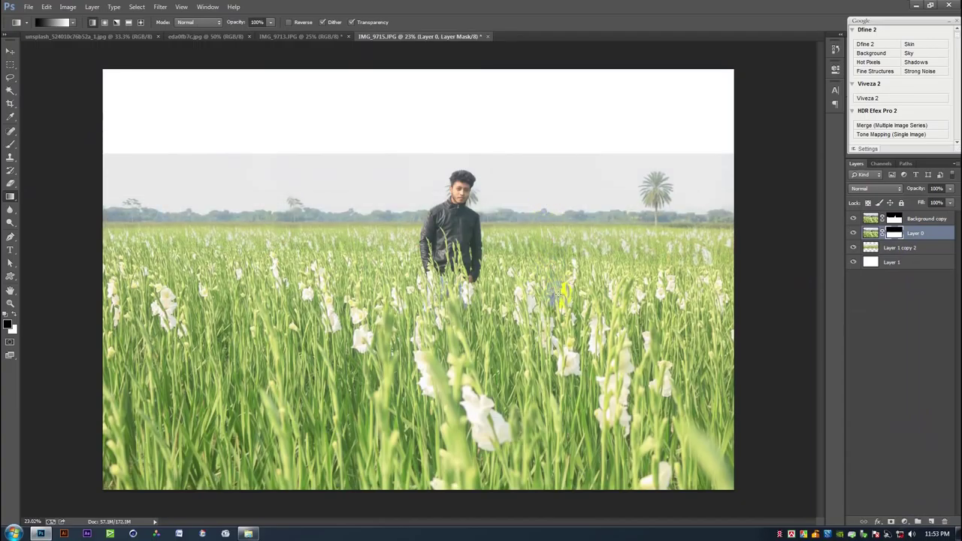
drag(569, 247, 583, 255)
key(ctrl+z)
drag(587, 205, 591, 284)
- Paint black on the Background copy mask along the far flower rows with a 250 px brush at 100% opacity
click(894, 219)
scroll(242, 262, up, 4)
drag(243, 262, 415, 262)
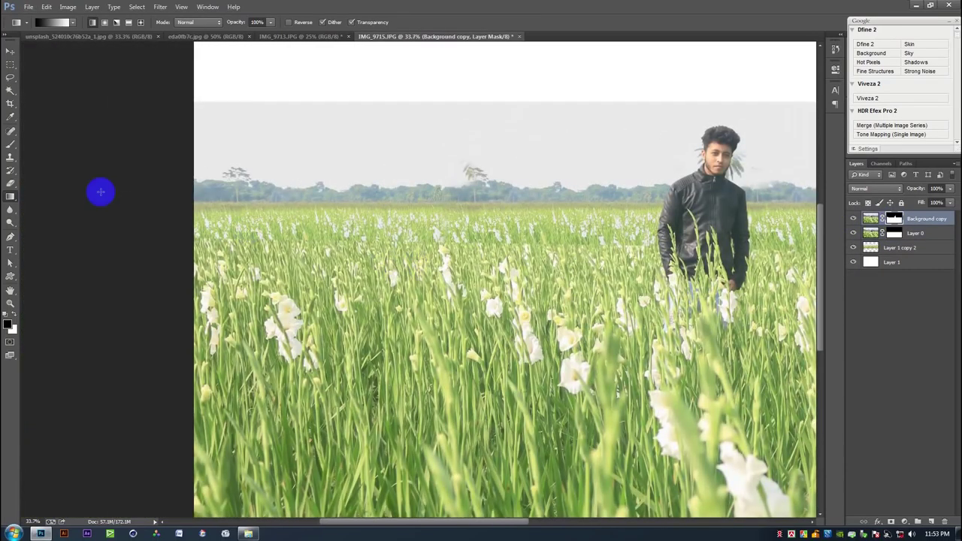
click(10, 144)
right_click(361, 220)
click(448, 241)
click(260, 233)
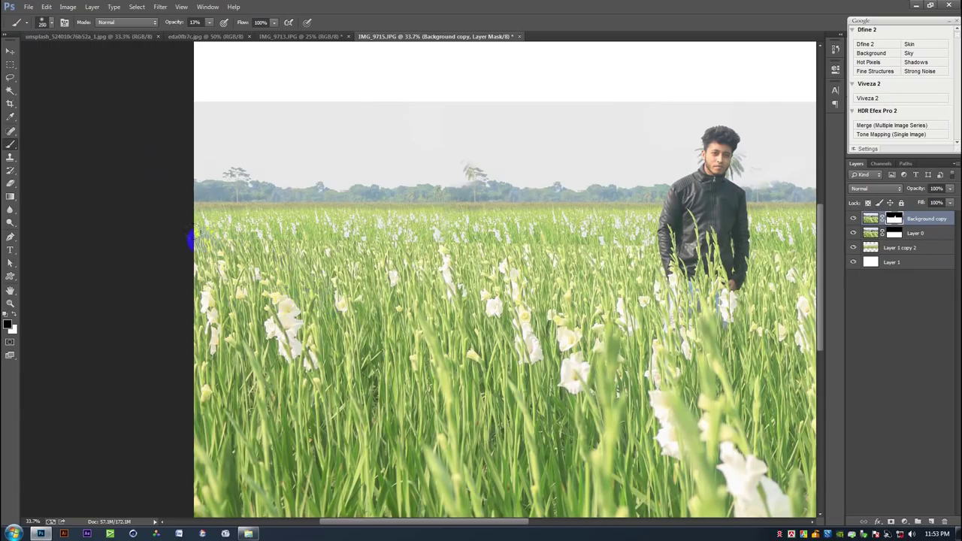
drag(173, 24, 339, 48)
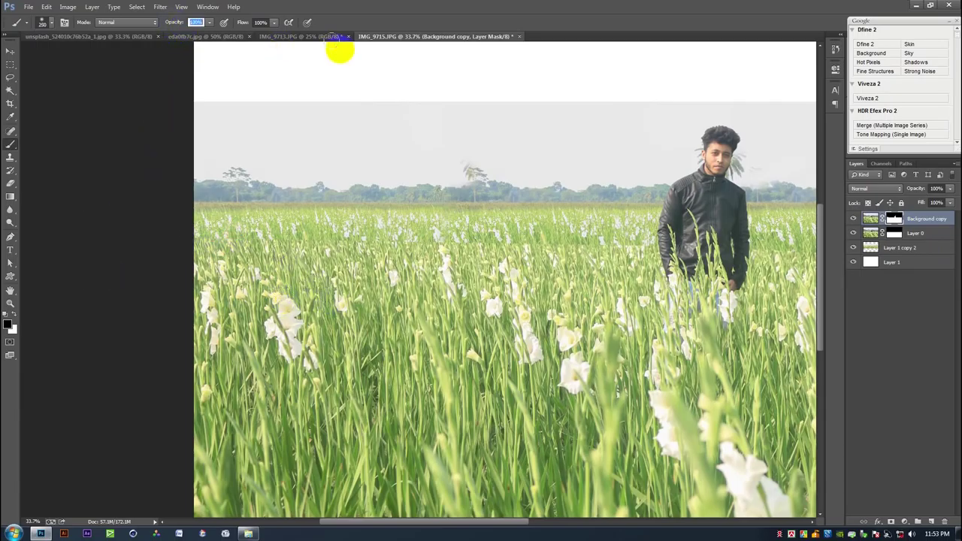
mouse_move(319, 228)
mouse_down()
mouse_move(414, 239)
mouse_move(636, 241)
mouse_move(303, 177)
mouse_up()
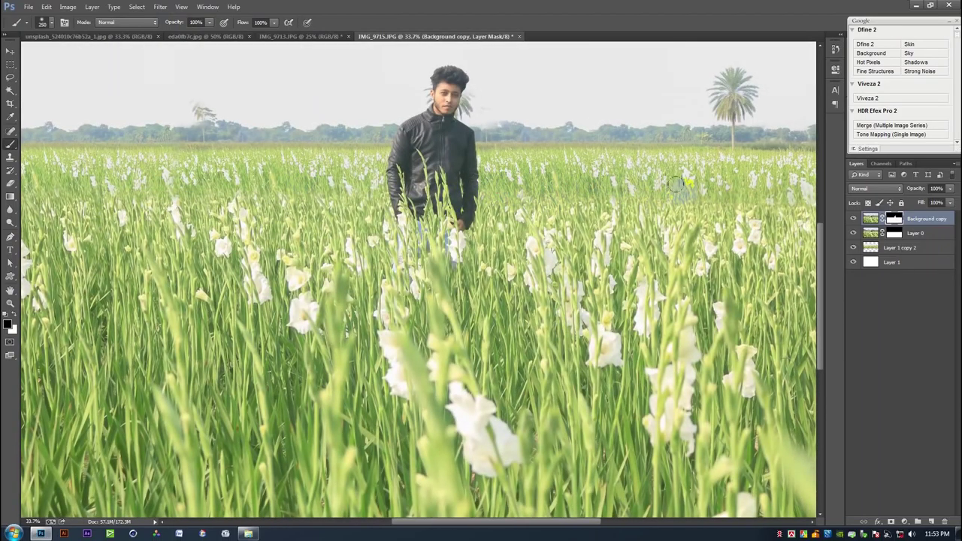
drag(676, 184, 410, 169)
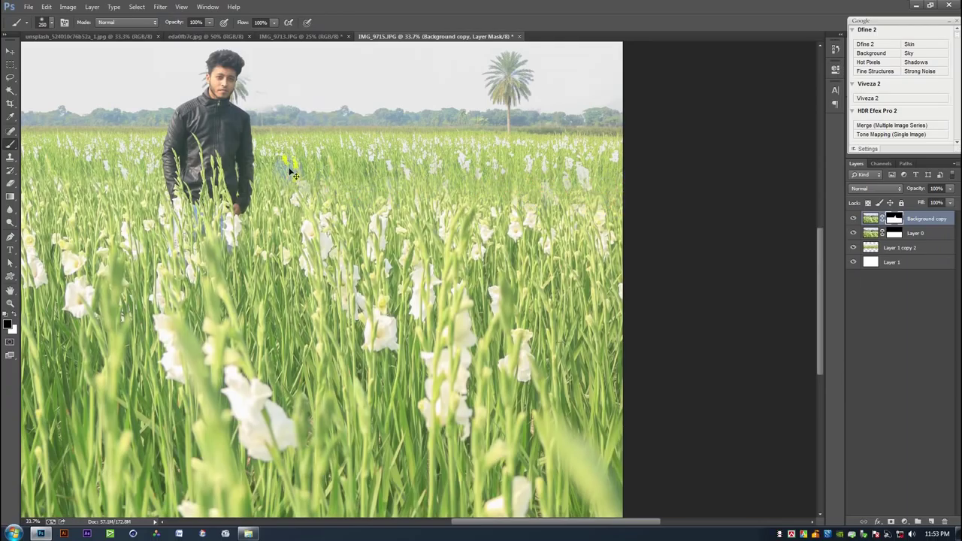
- Move the merged palm tree layer slightly down behind the flower field and add a layer mask to it
key(ctrl+minus)
key(ctrl+minus)
key(ctrl+minus)
key(ctrl+plus)
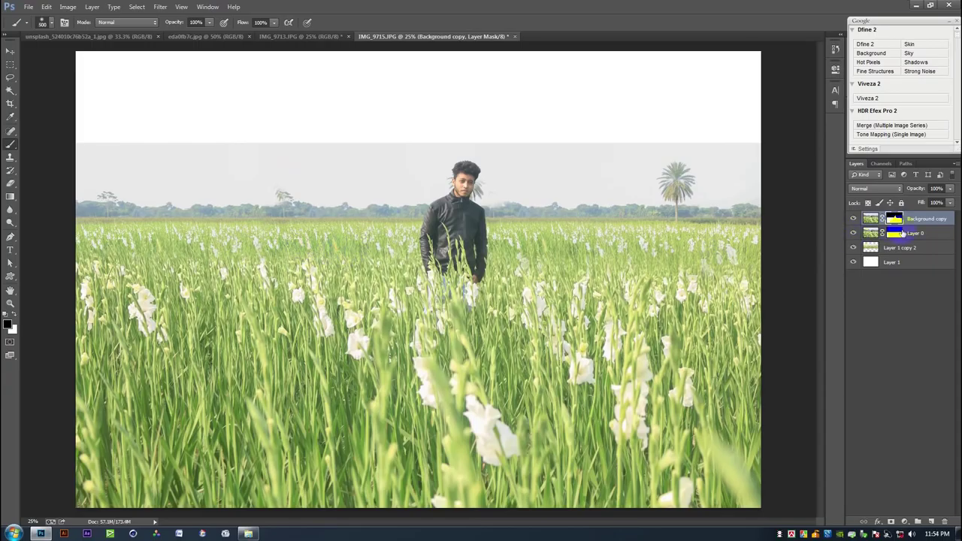
click(925, 250)
click(10, 50)
mouse_move(398, 253)
mouse_down()
mouse_move(398, 236)
mouse_move(400, 271)
mouse_up()
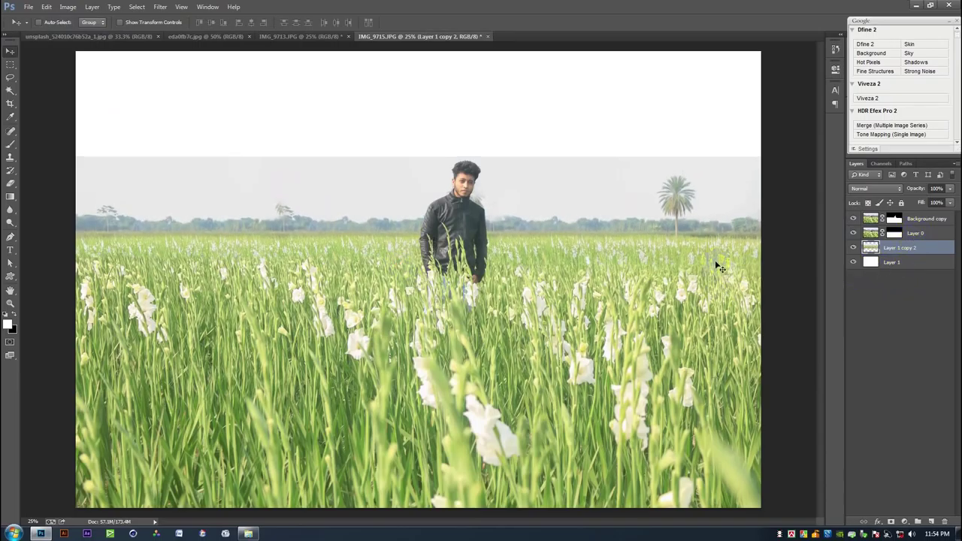
click(890, 522)
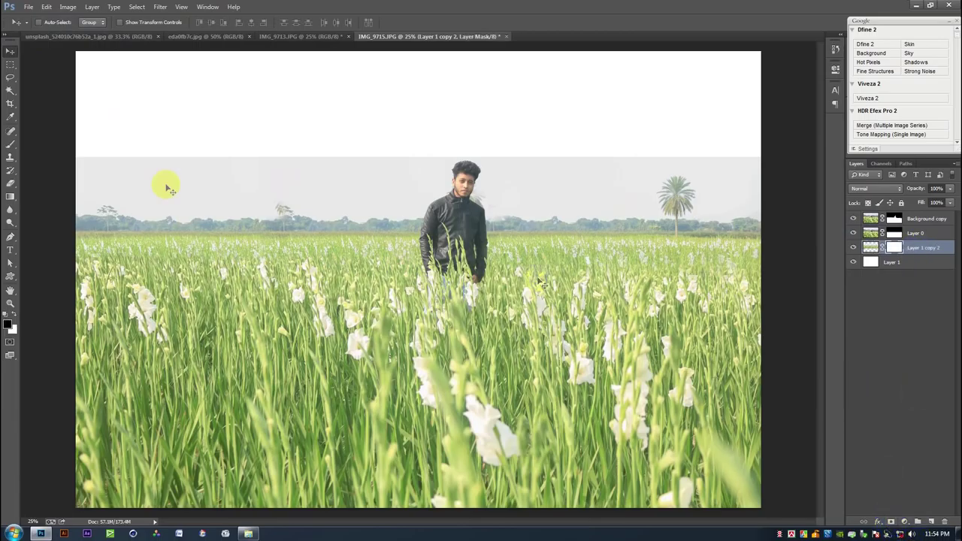
- Apply Camera Raw to the lake and mountain photo with Contrast -29, Highlights +32, Shadows +100 and Whites about +76
click(128, 37)
click(160, 7)
click(185, 65)
drag(695, 251, 779, 272)
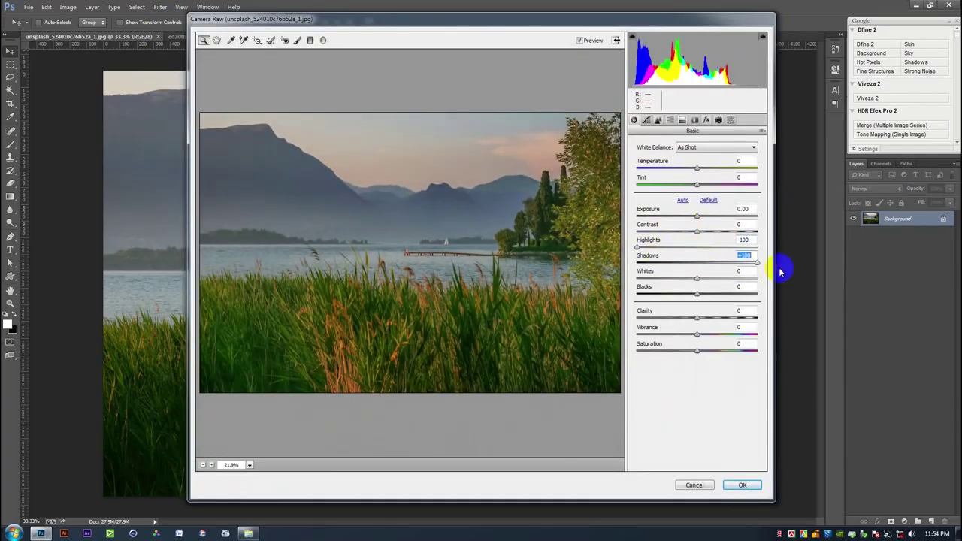
mouse_move(668, 248)
mouse_down()
mouse_move(714, 255)
mouse_move(709, 236)
mouse_move(666, 241)
mouse_move(680, 241)
mouse_up()
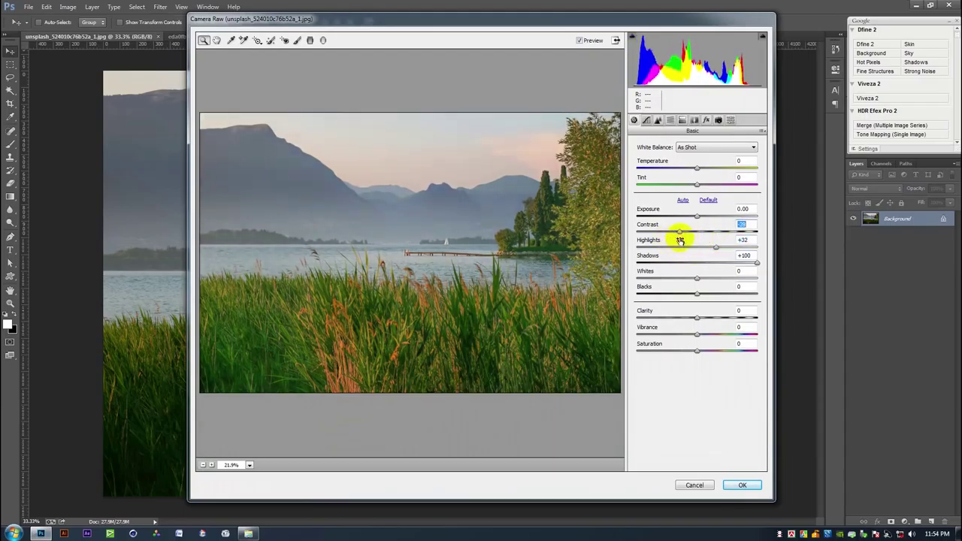
drag(697, 277, 743, 278)
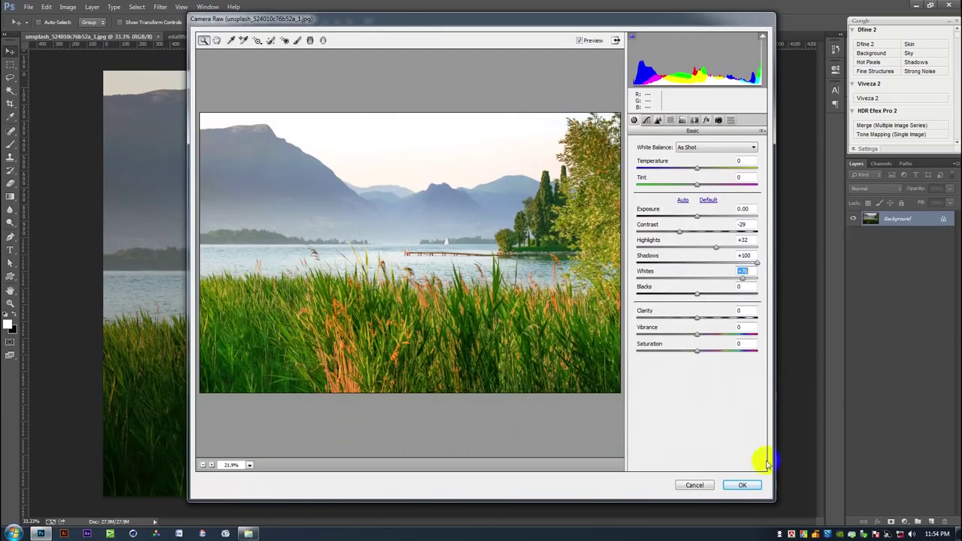
click(742, 485)
- Bring the corrected lake photo into IMG_9715.JPG, shift it to the left side and place its layer beneath the palm tree layer
click(346, 36)
click(387, 37)
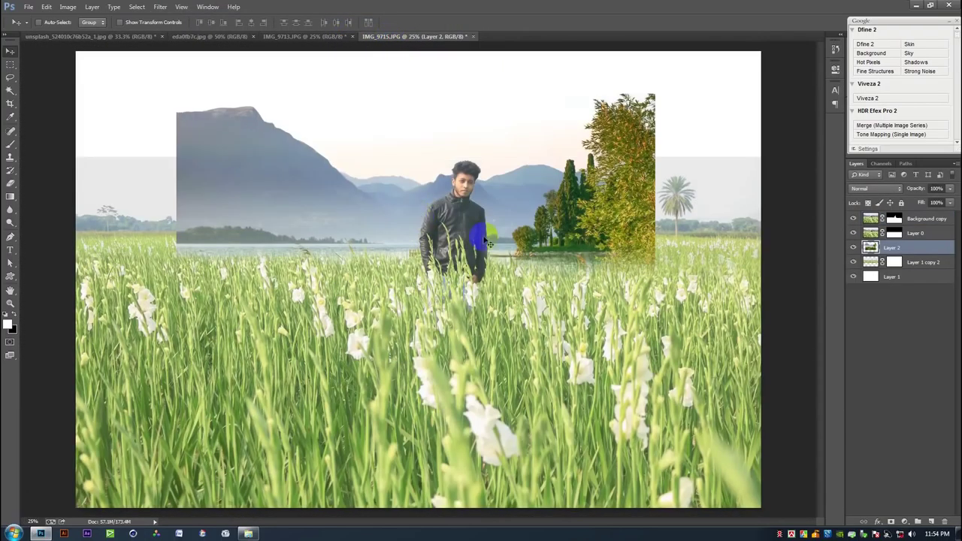
scroll(729, 278, down, 2)
drag(558, 231, 490, 222)
mouse_move(906, 249)
mouse_down()
mouse_move(909, 266)
mouse_move(910, 245)
mouse_up()
mouse_move(443, 215)
mouse_down()
mouse_move(438, 196)
mouse_move(443, 223)
mouse_up()
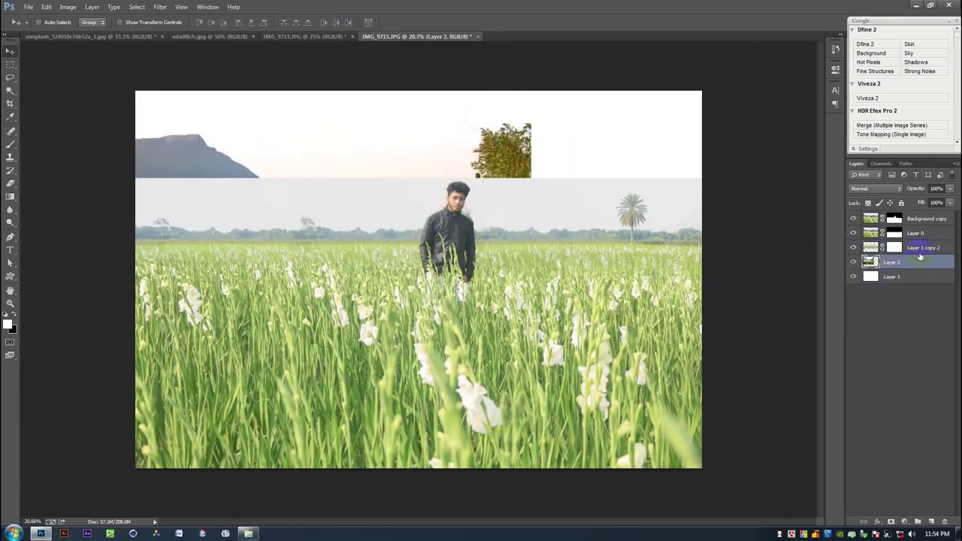
- Fade out the palm tree layer above the field with a gradient on its mask, and lower the mountain layer slightly
click(895, 247)
click(10, 196)
drag(265, 172, 266, 272)
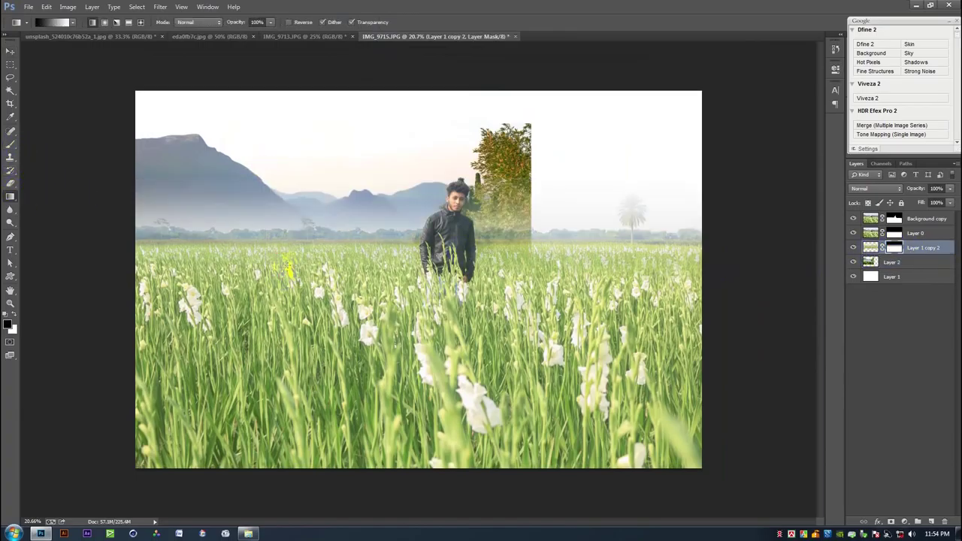
drag(298, 244, 295, 249)
click(10, 50)
drag(619, 253, 599, 258)
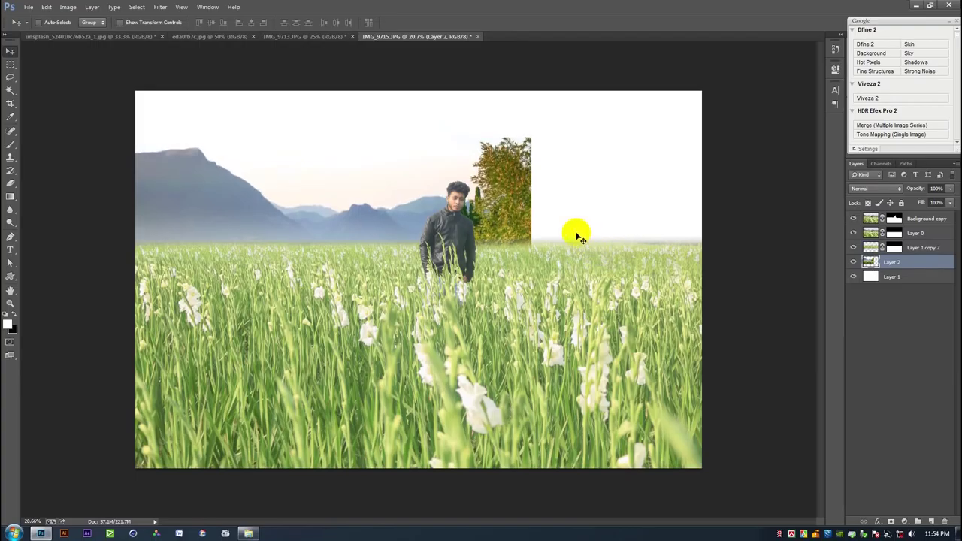
- Try cutting the trees out of the mountain layer with a freehand selection around them and the man
click(10, 77)
mouse_move(558, 97)
mouse_down()
mouse_move(447, 167)
mouse_move(466, 122)
mouse_move(444, 193)
mouse_move(415, 210)
mouse_up()
drag(485, 278, 626, 160)
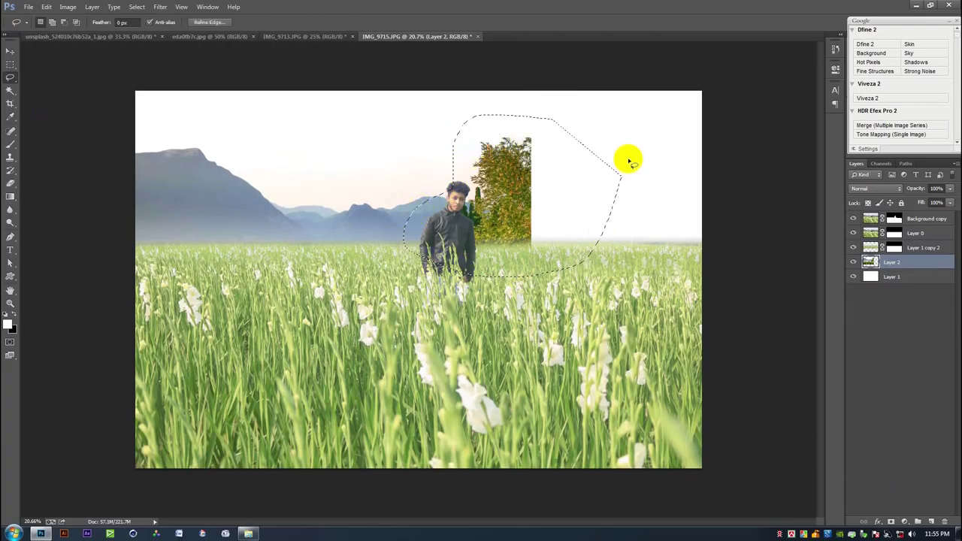
key(Delete)
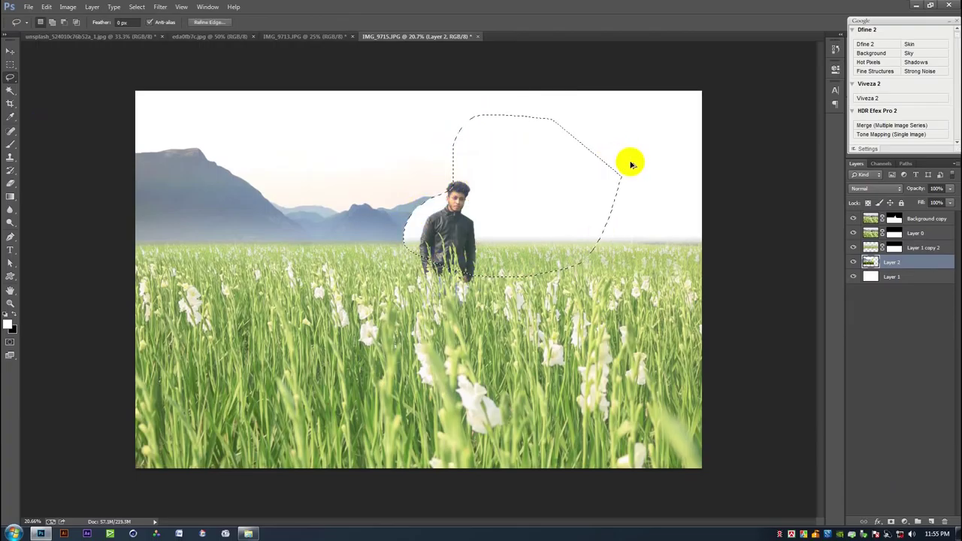
key(ctrl+z)
key(ctrl+d)
- Hide the Background copy layer and delete the trees from the mountain layer using a Lasso selection
click(852, 218)
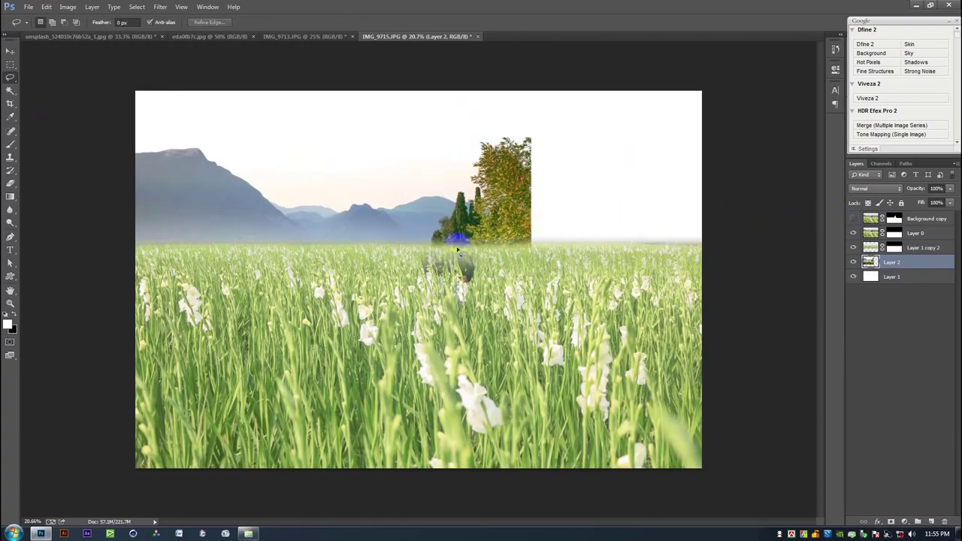
mouse_move(447, 205)
mouse_down()
mouse_move(458, 151)
mouse_move(573, 240)
mouse_move(481, 280)
mouse_move(451, 275)
mouse_up()
key(Delete)
click(383, 229)
- Duplicate the mountain layer, flip the copy horizontally, scale it to about 75% and position it at the right end of the mountains
click(11, 50)
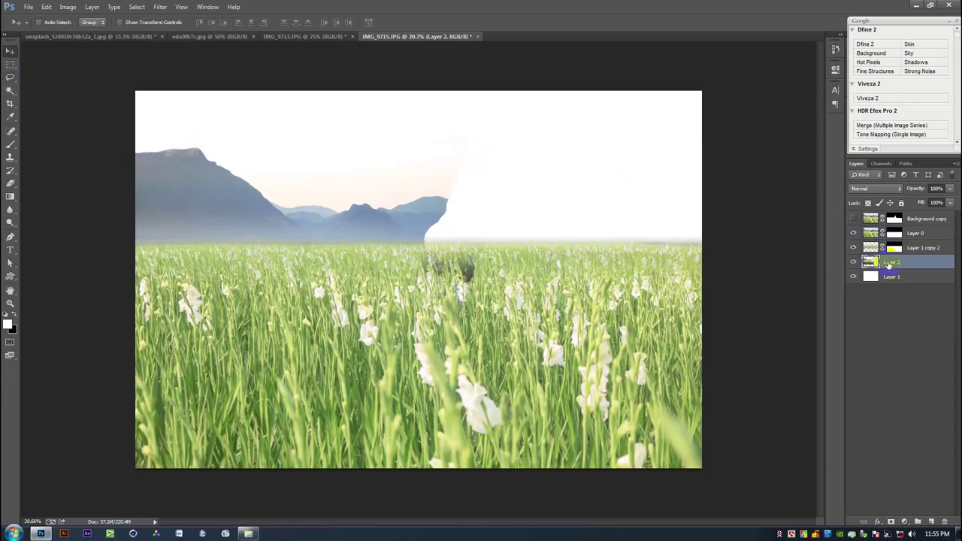
key(ctrl+j)
key(ctrl+t)
right_click(509, 214)
click(558, 367)
drag(402, 268, 525, 268)
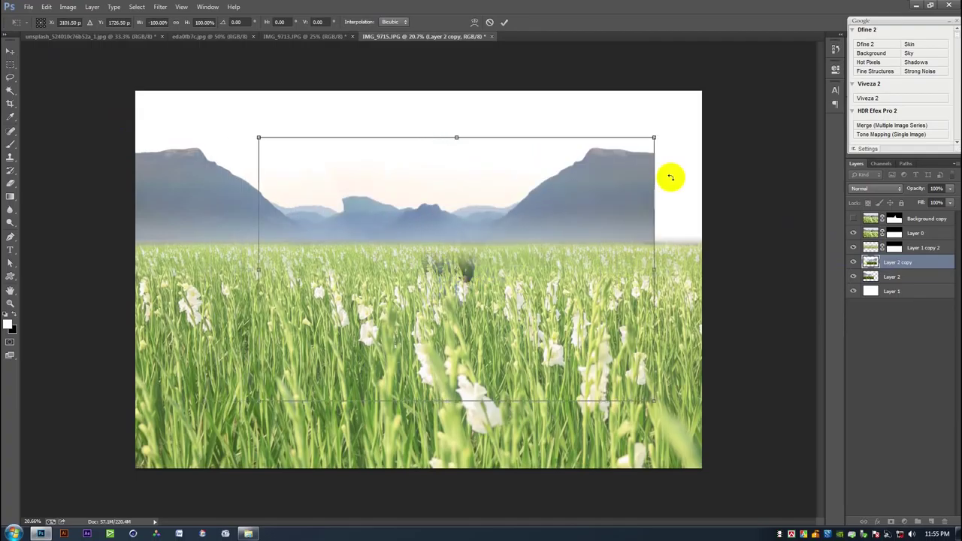
drag(652, 138, 539, 186)
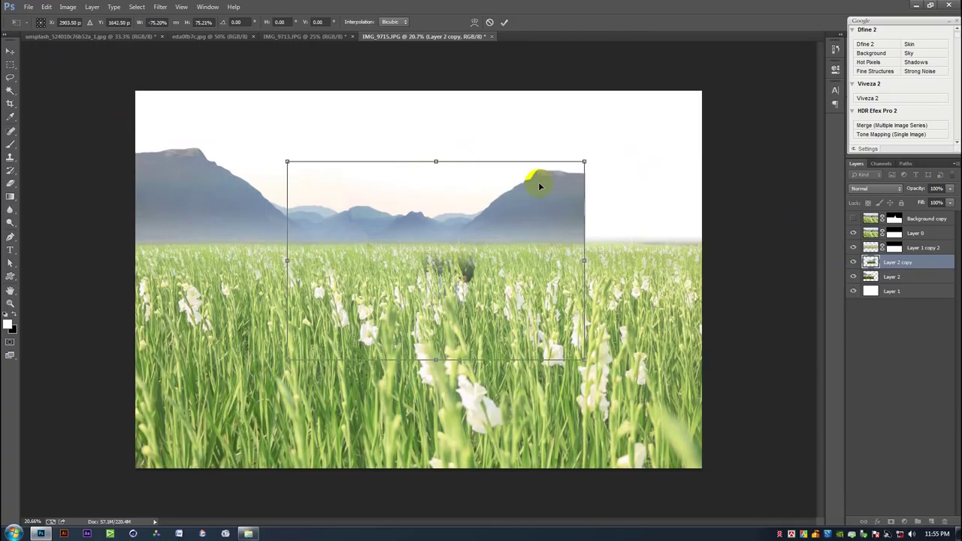
key(shift+Down)
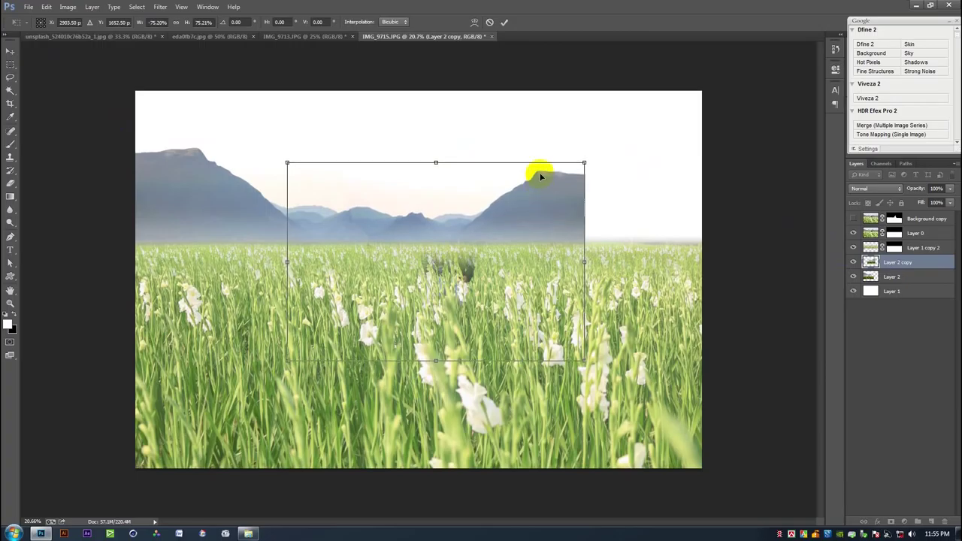
key(Return)
- Try erasing the inner part of the flipped mountain copy with a size 170 Eraser
key(e)
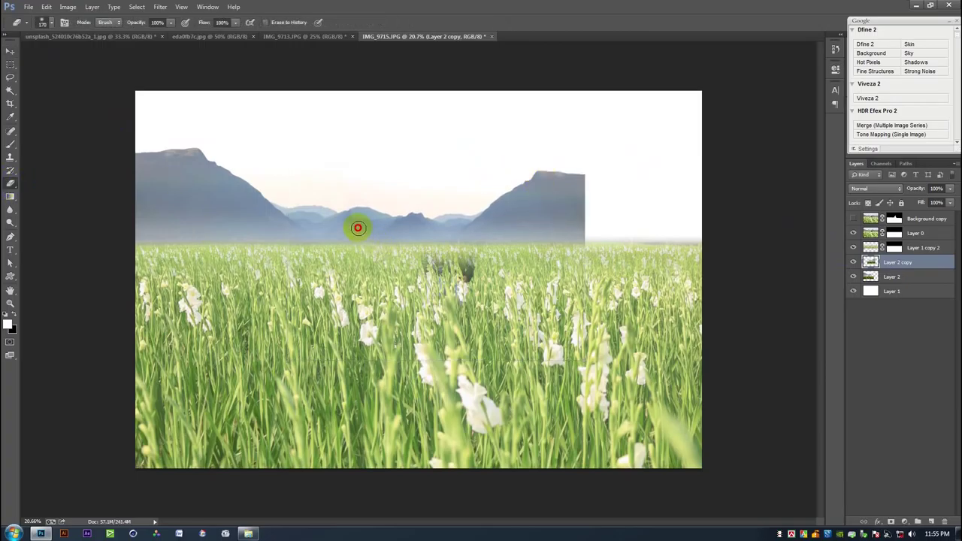
mouse_move(353, 205)
mouse_down()
mouse_move(411, 207)
mouse_move(394, 215)
mouse_move(435, 221)
mouse_up()
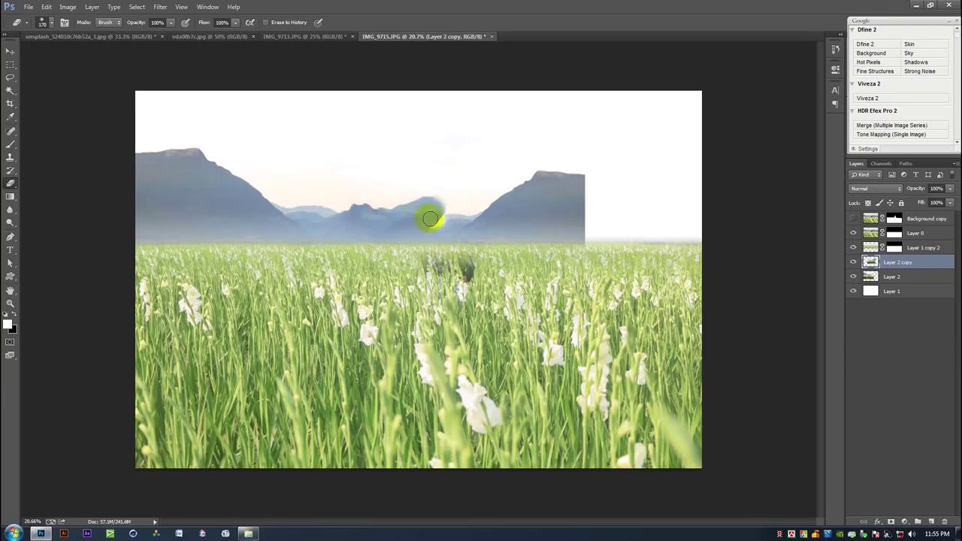
scroll(406, 284, up, 2)
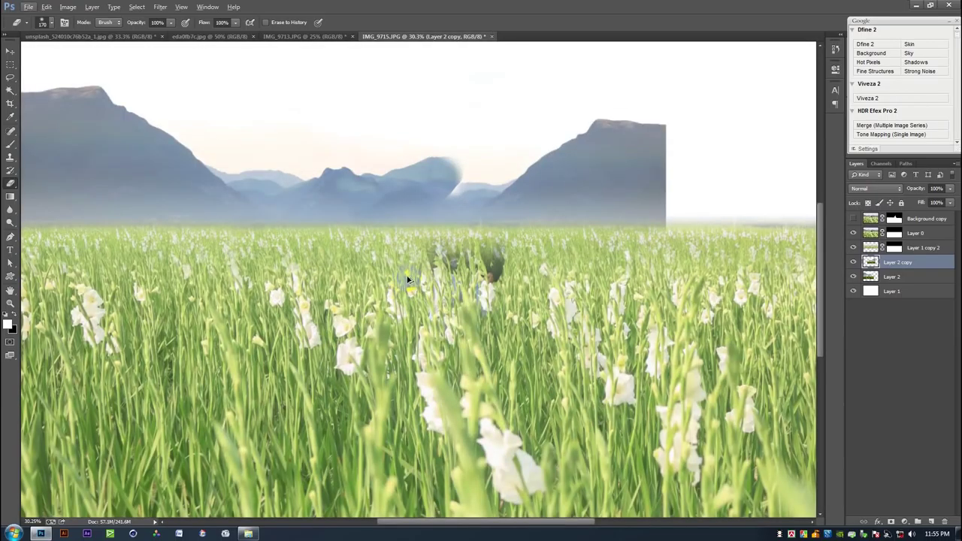
key(ctrl+z)
- Erase the hard outer edge of the flipped mountain copy with a much larger soft Eraser
scroll(415, 201, down, 3)
key(bracketright)
key(bracketright)
key(bracketright)
key(bracketright)
key(bracketright)
key(bracketright)
key(bracketright)
mouse_move(565, 221)
mouse_down()
mouse_move(533, 208)
mouse_move(572, 240)
mouse_move(556, 222)
mouse_up()
- Close the unsplash mountain photo and IMG_9713.JPG without saving their changes
click(9, 51)
click(86, 37)
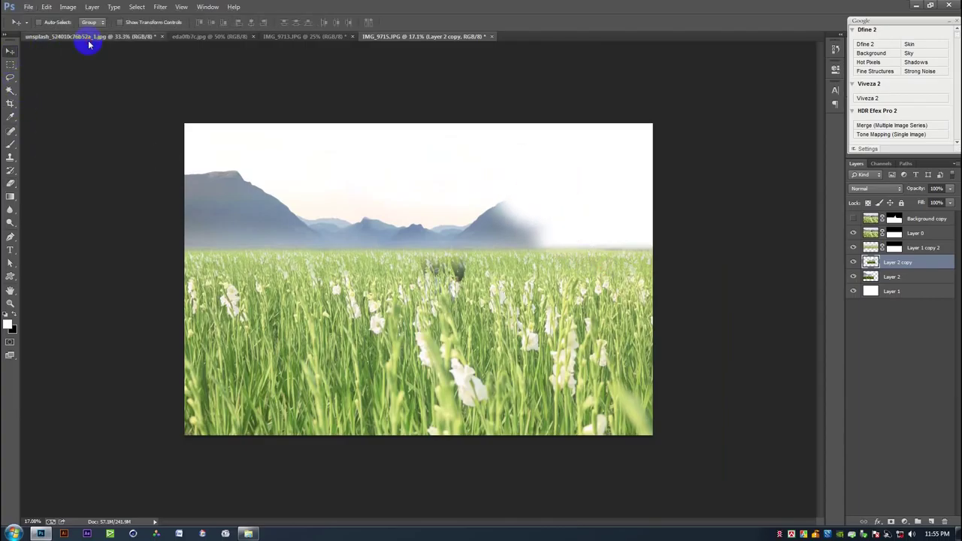
click(162, 36)
key(n)
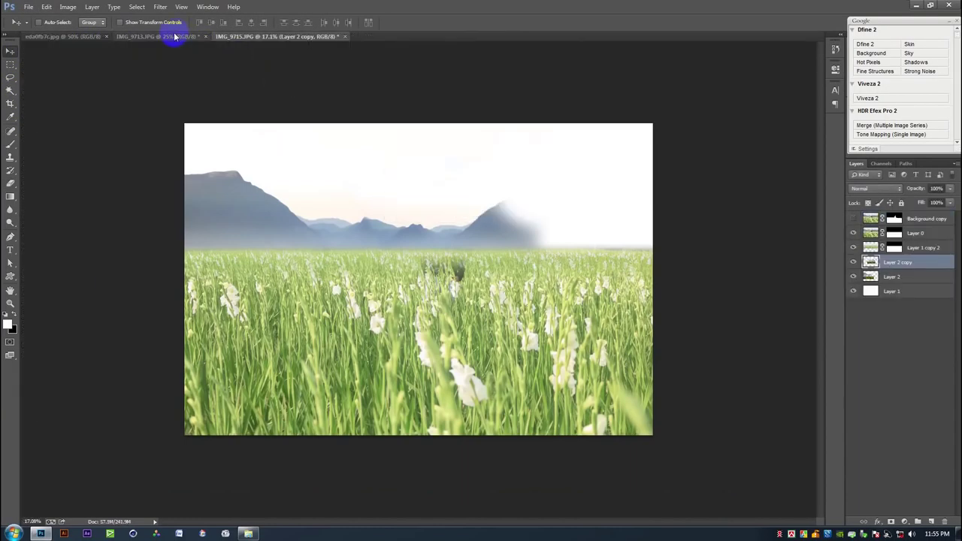
click(173, 36)
click(205, 36)
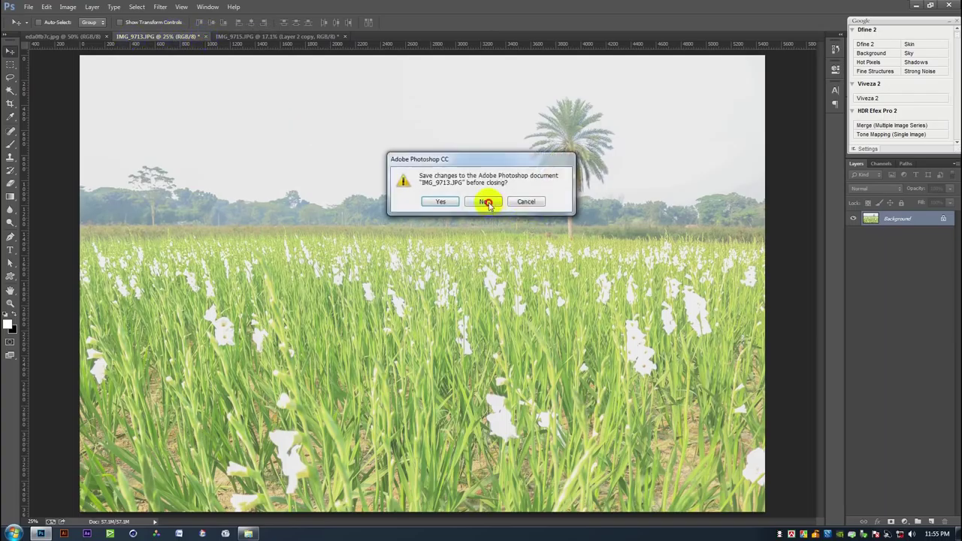
click(484, 201)
- Switch to the river photo and reapply the last Camera Raw filter to brighten it
click(91, 36)
click(9, 236)
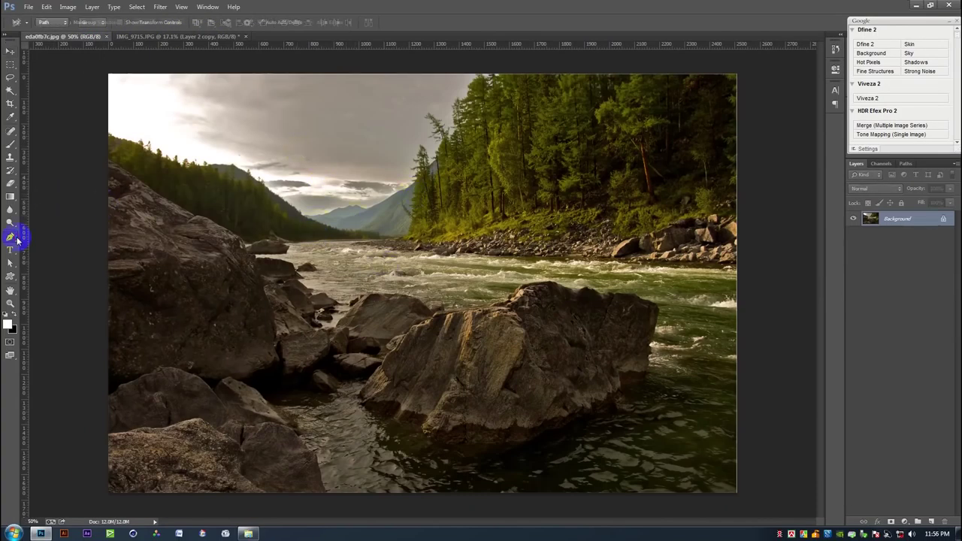
click(11, 79)
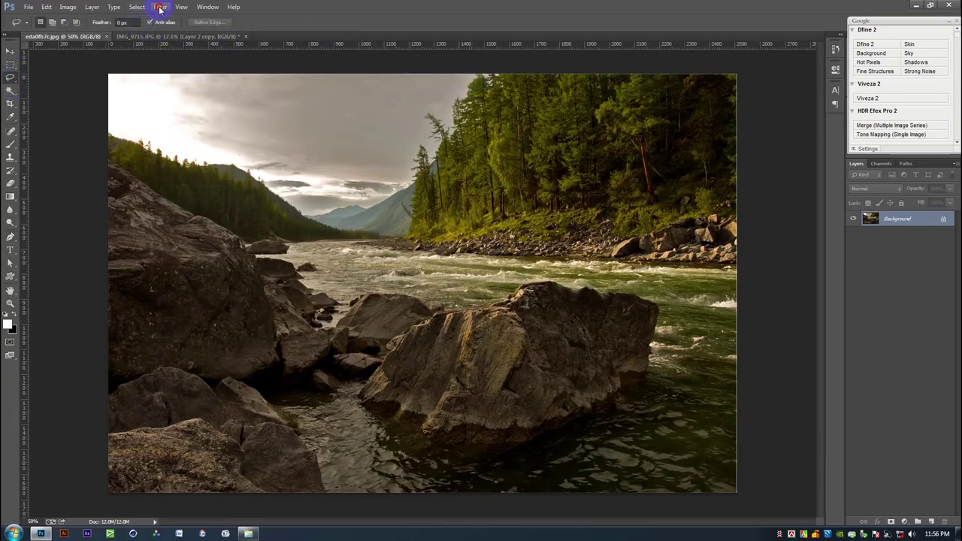
click(160, 7)
click(169, 18)
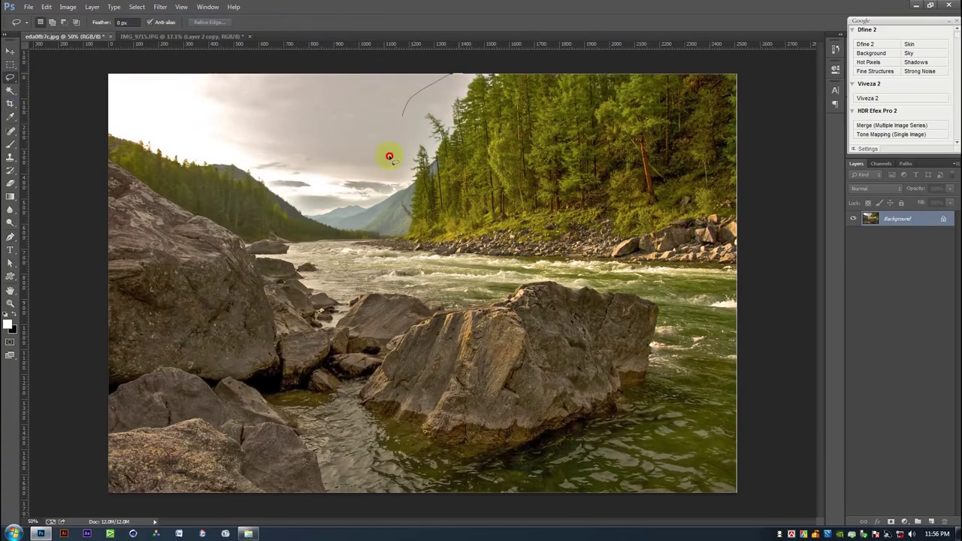
- Copy the forested riverbank with a freehand Lasso selection and paste it into IMG_9715.JPG above the flipped mountain copy
mouse_move(545, 259)
mouse_down()
mouse_move(786, 180)
mouse_move(735, 125)
mouse_move(468, 80)
mouse_move(481, 66)
mouse_move(759, 82)
mouse_move(565, 228)
mouse_move(485, 129)
mouse_move(461, 42)
mouse_up()
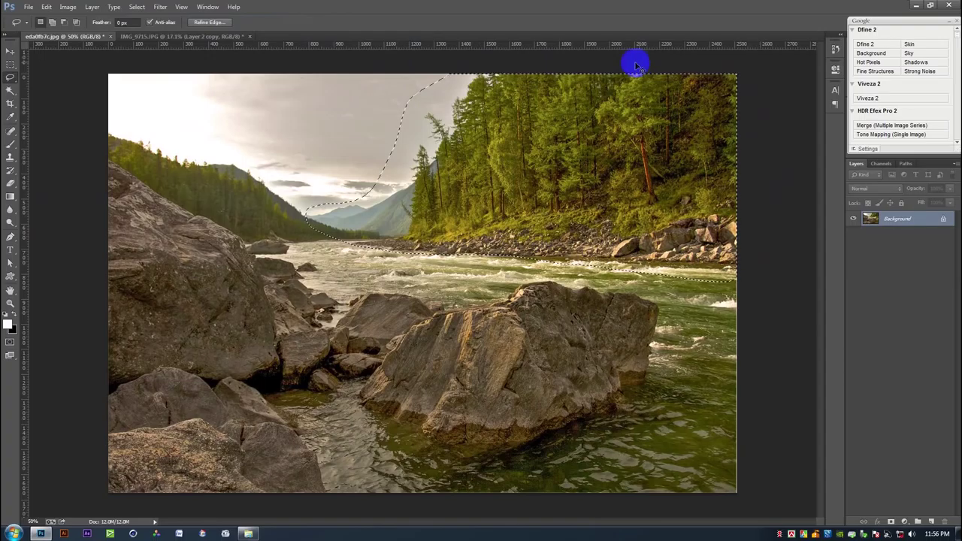
click(216, 35)
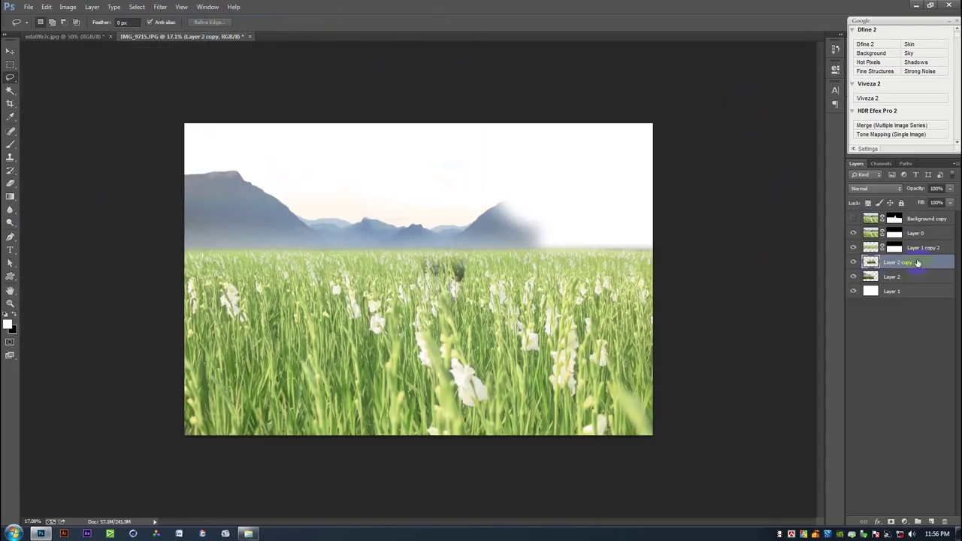
key(ctrl+v)
- Scale the pasted forest to about 236% and position it on the horizon at the right end of the field
key(ctrl+t)
drag(462, 293, 633, 170)
drag(512, 194, 436, 307)
drag(533, 221, 536, 257)
drag(660, 162, 751, 120)
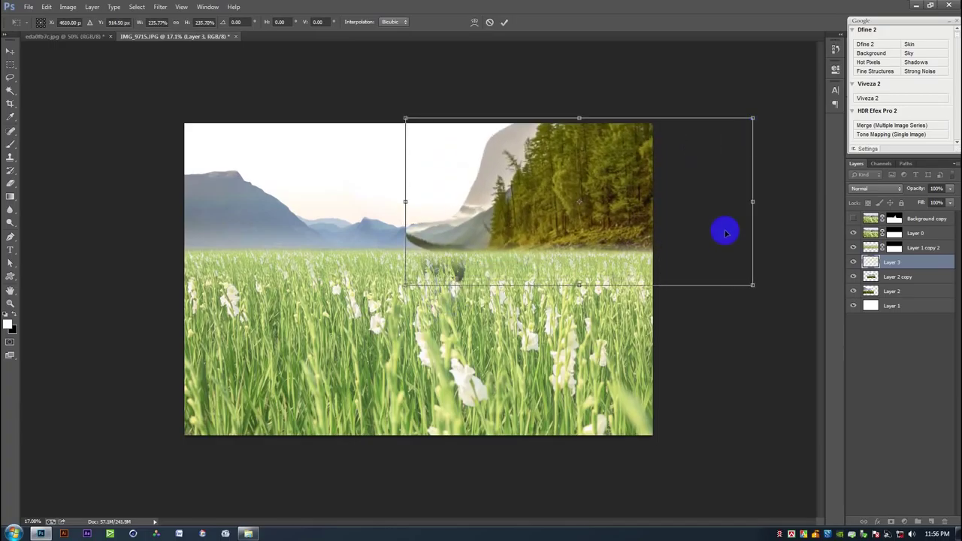
drag(623, 225, 614, 233)
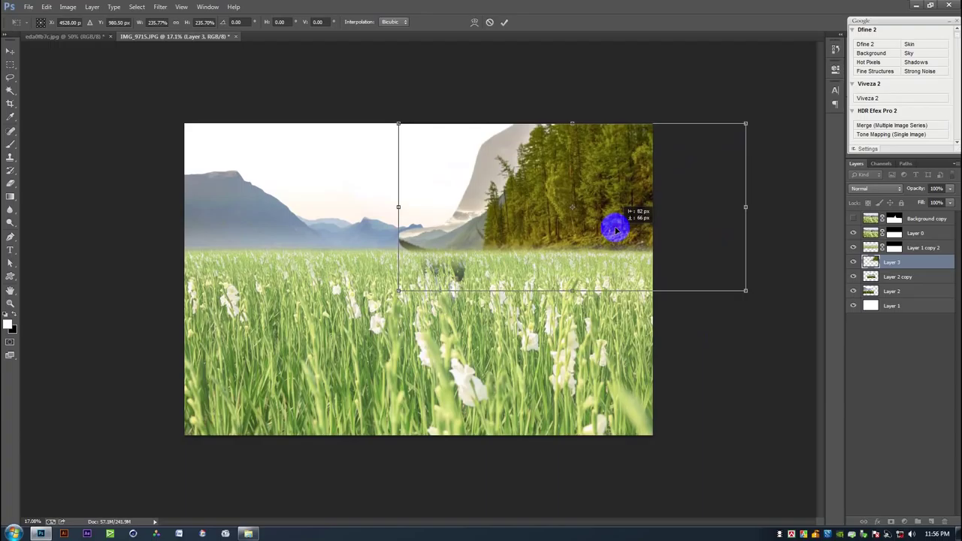
key(Return)
key(l)
click(11, 51)
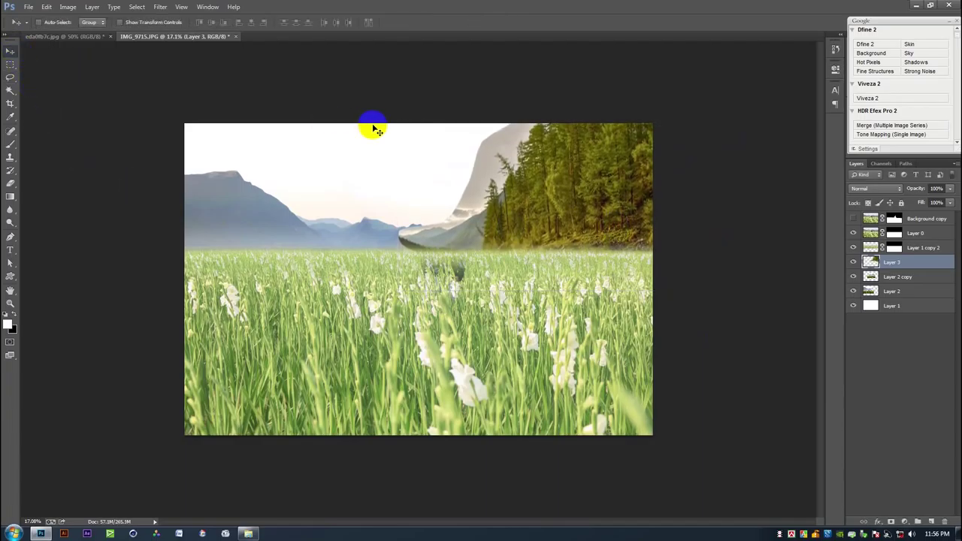
- Erase the grey sky and curved edge around the forest on Layer 3 with an Eraser enlarged to 900
scroll(452, 264, up, 2)
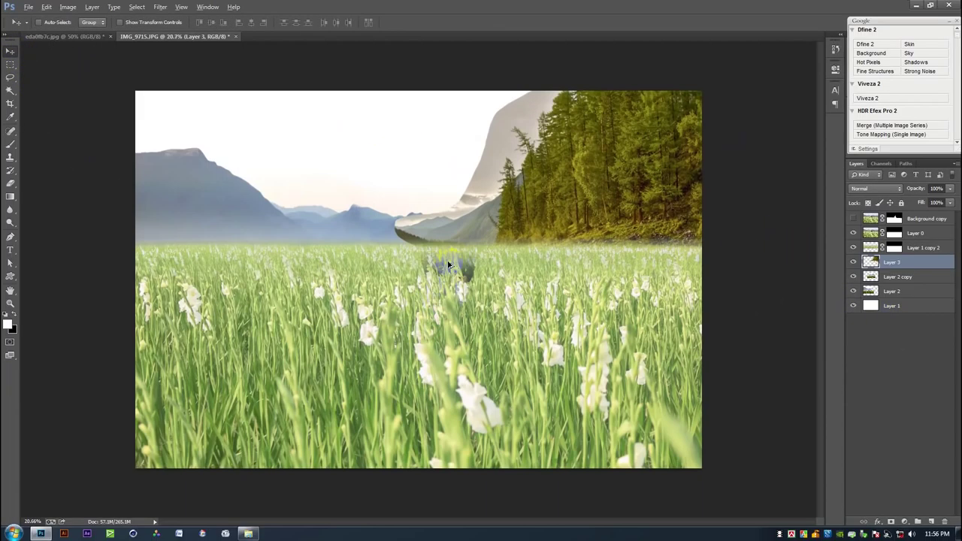
click(12, 188)
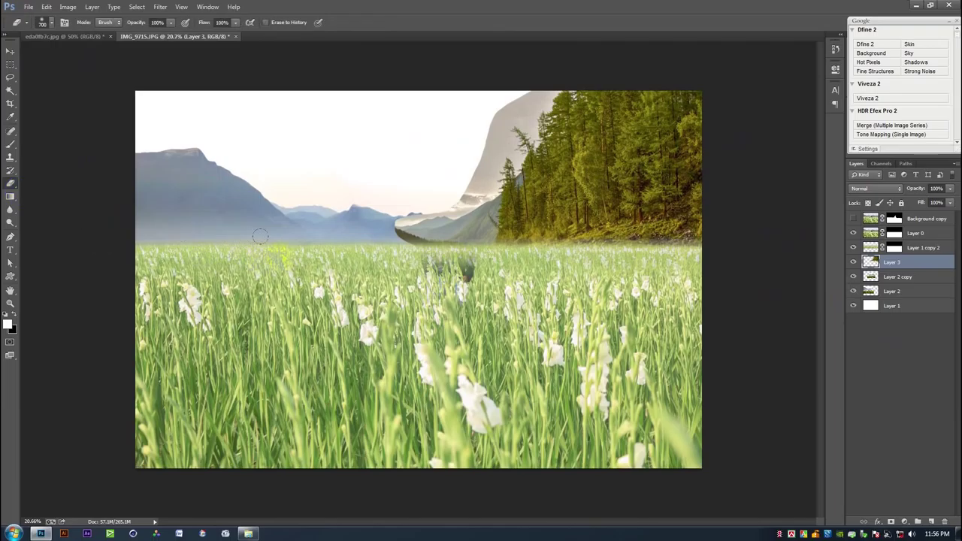
mouse_move(387, 240)
mouse_down()
mouse_move(422, 180)
mouse_move(445, 176)
mouse_move(446, 184)
mouse_move(489, 89)
mouse_move(524, 70)
mouse_move(481, 108)
mouse_up()
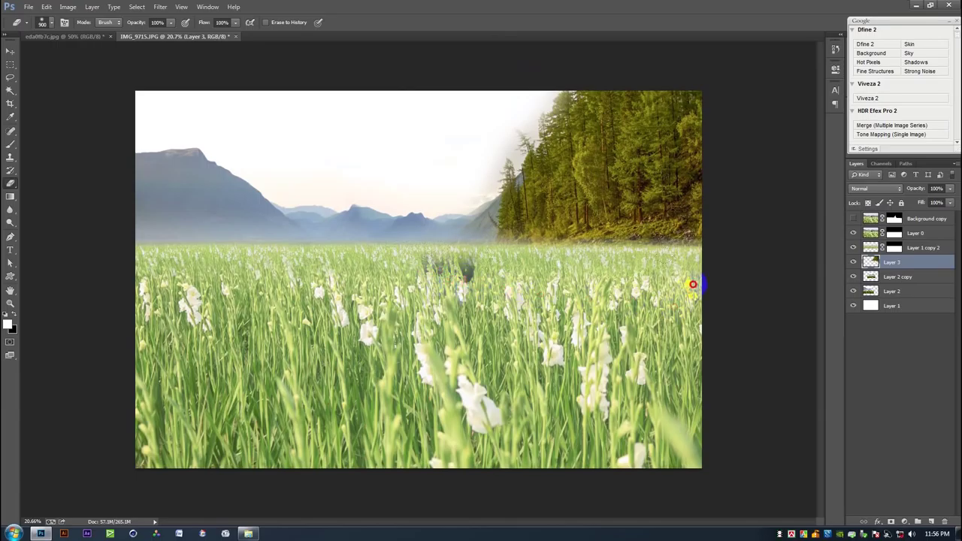
drag(692, 284, 614, 286)
key(ctrl+z)
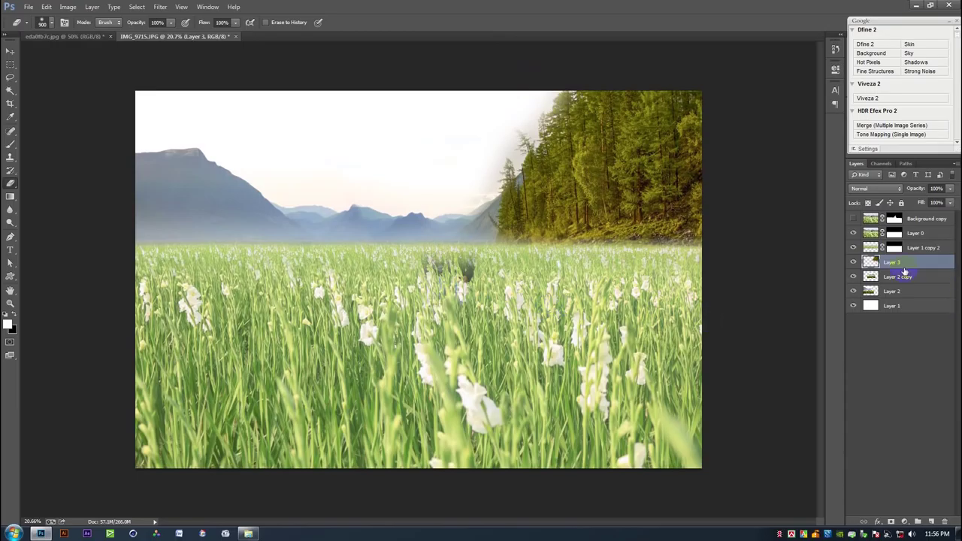
- Open the Camera Raw filter on the forest layer and set Tint to -43, Contrast to -58 and Exposure to +0.40
click(136, 7)
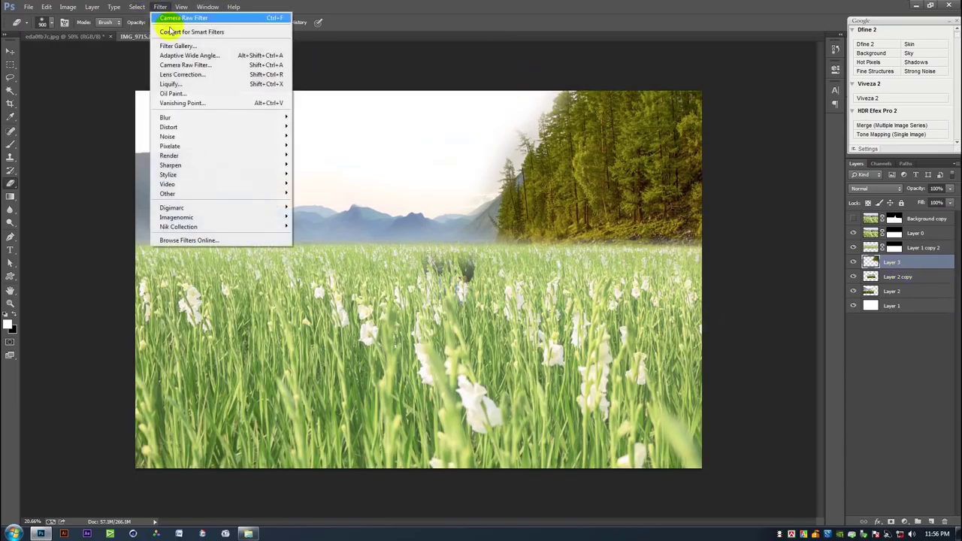
click(168, 28)
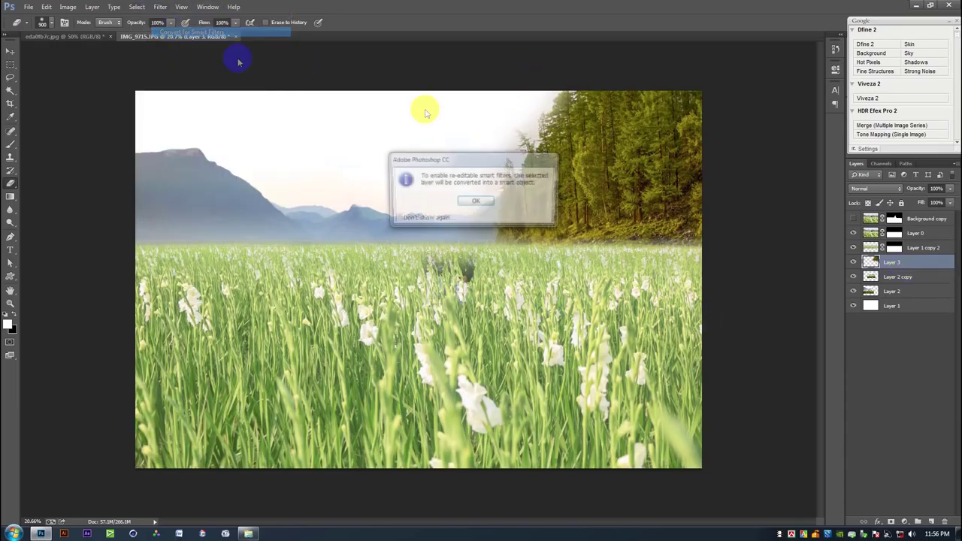
click(472, 202)
click(160, 7)
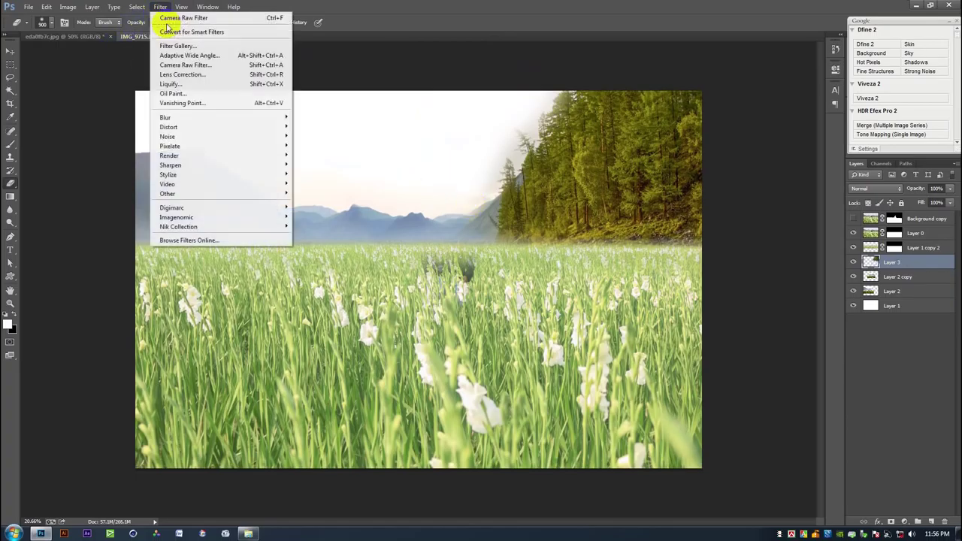
click(184, 66)
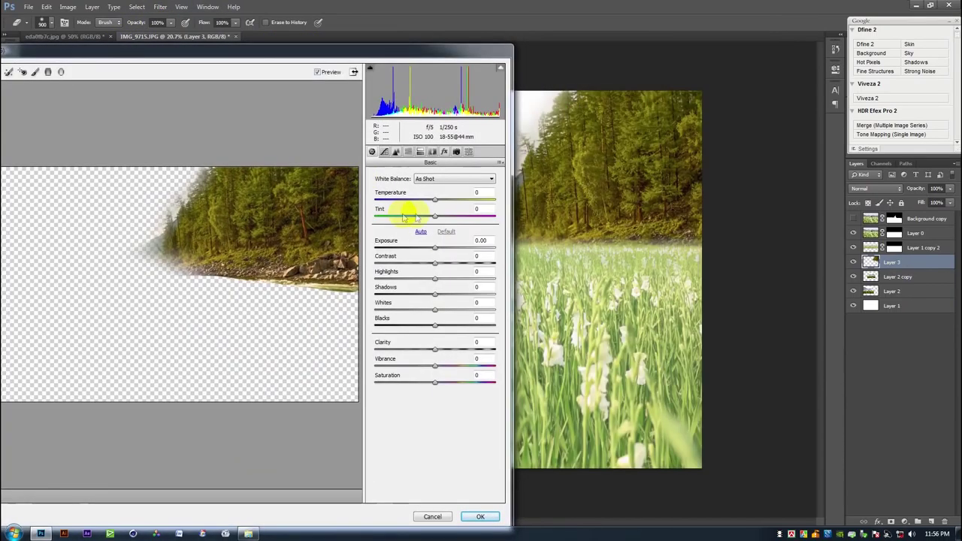
drag(434, 216, 409, 217)
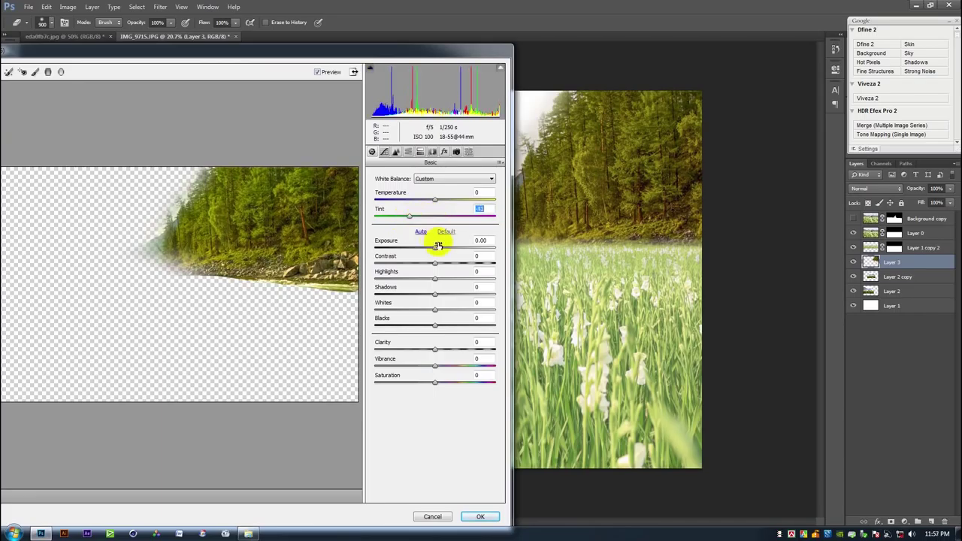
mouse_move(439, 262)
mouse_down()
mouse_move(400, 263)
mouse_move(438, 251)
mouse_up()
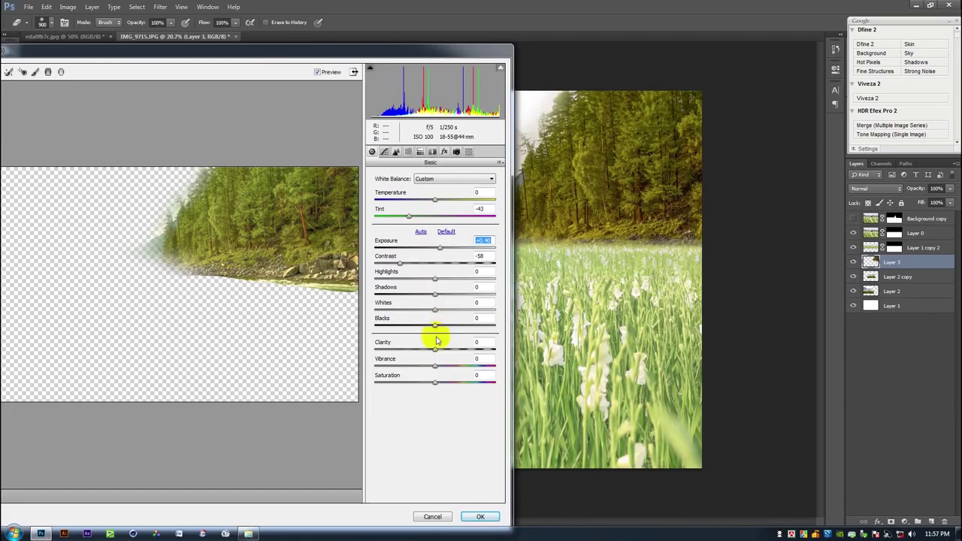
- Set Vibrance to -2, Clarity to -13 and Tint to -36, adjust the Whites and Blacks, and apply the filter
mouse_move(436, 366)
mouse_down()
mouse_move(415, 371)
mouse_move(432, 369)
mouse_move(410, 350)
mouse_move(428, 350)
mouse_up()
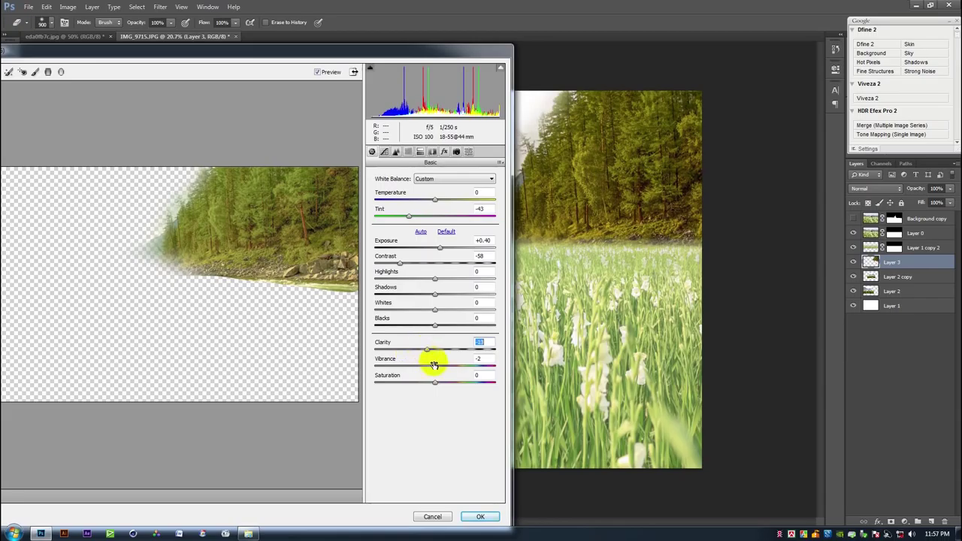
drag(409, 216, 417, 218)
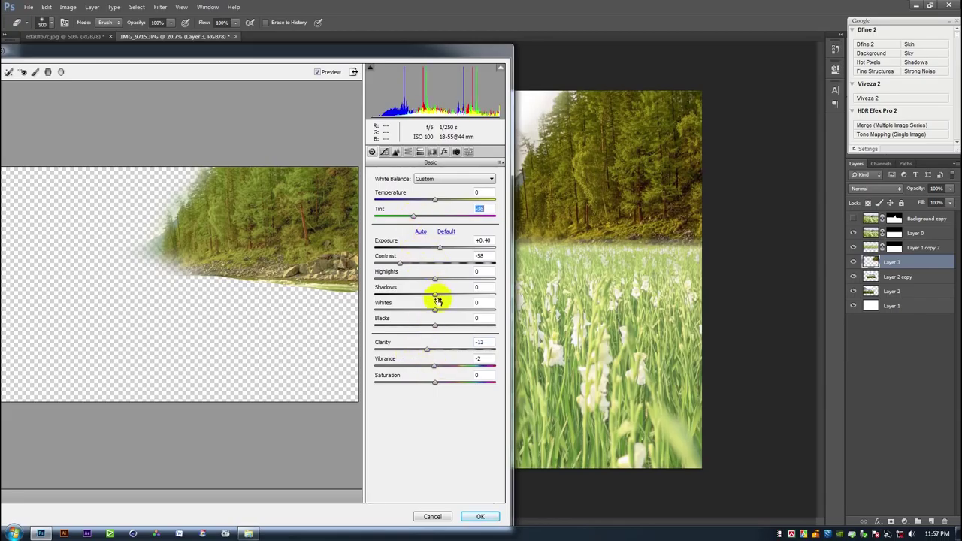
drag(436, 310, 464, 328)
click(481, 516)
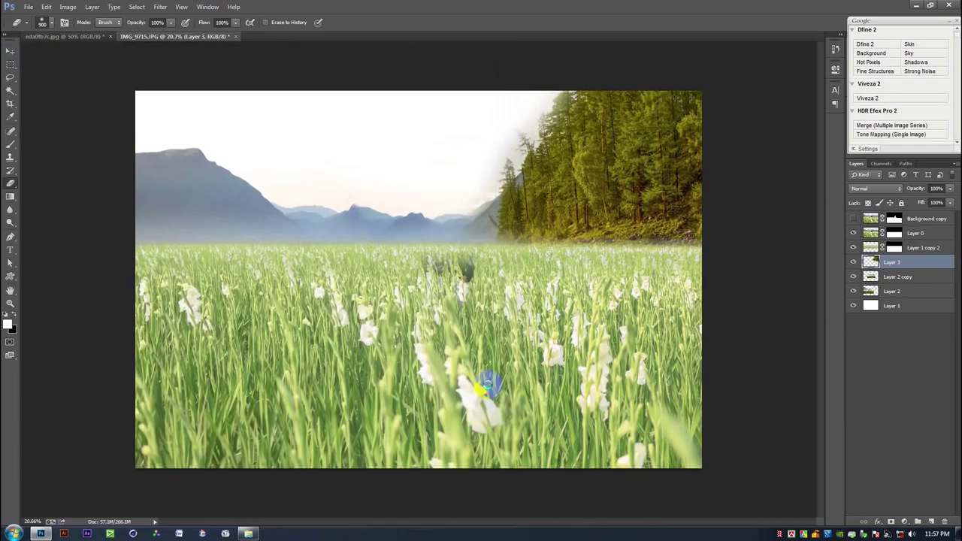
- Show the Background copy layer with the man again, toggling its visibility to check him against the new background
click(10, 50)
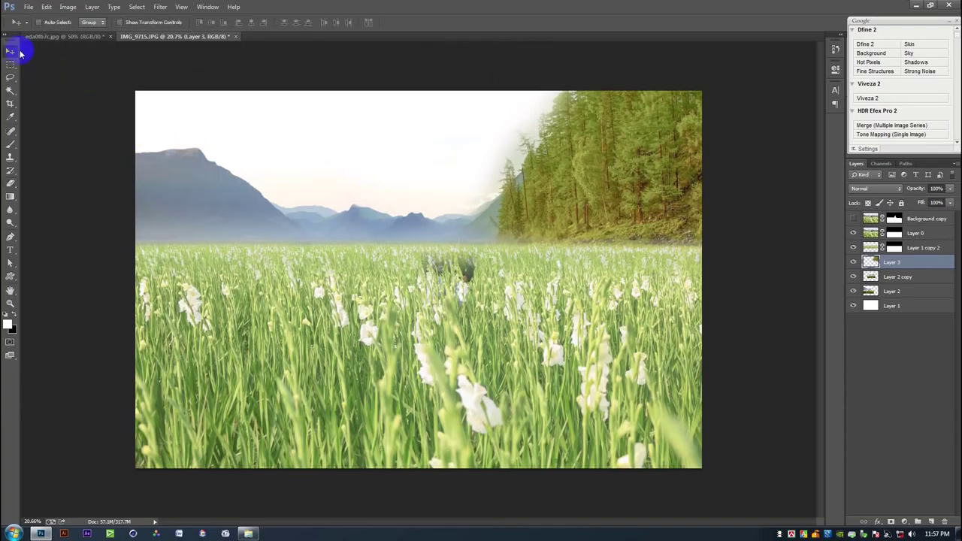
mouse_move(914, 191)
mouse_down()
mouse_move(902, 192)
mouse_move(912, 190)
mouse_up()
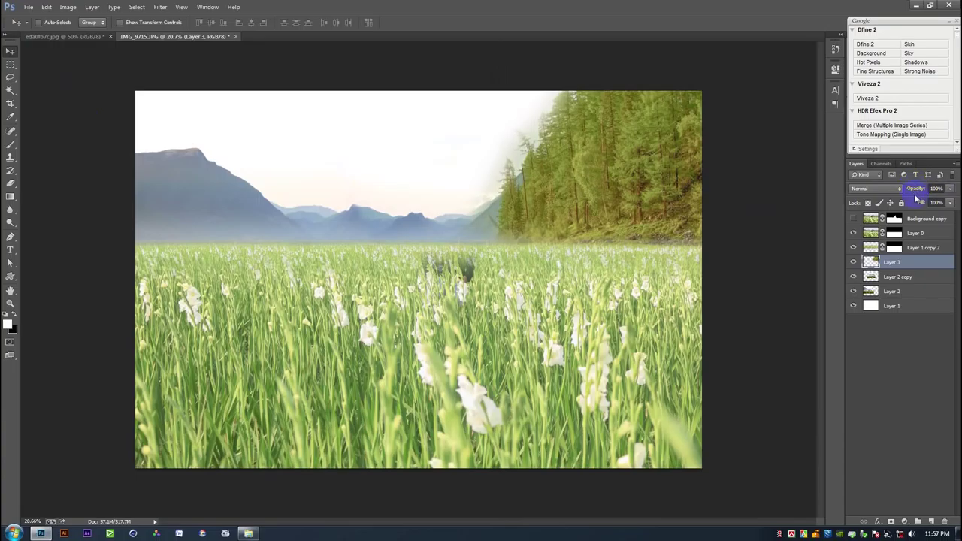
click(853, 219)
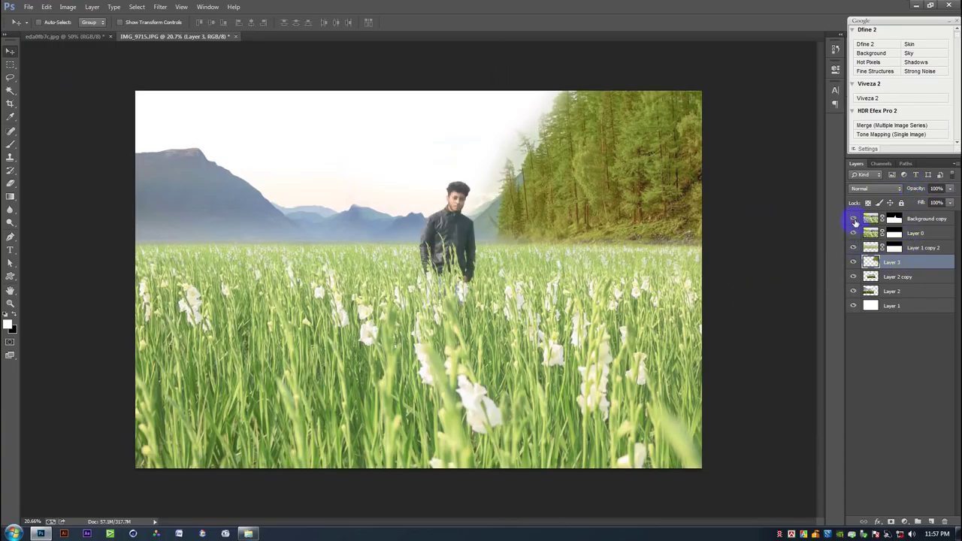
click(853, 219)
click(854, 219)
click(854, 218)
click(854, 220)
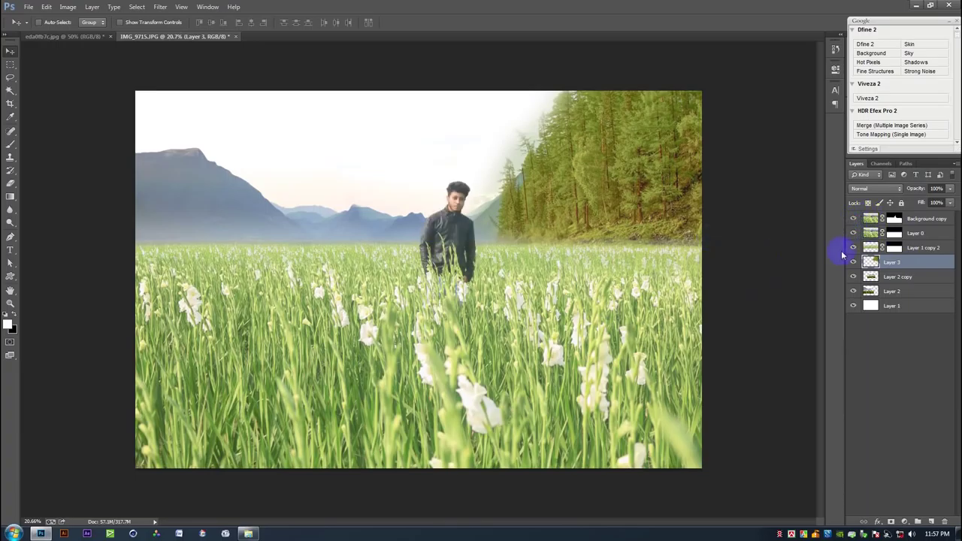
key(ctrl+t)
drag(721, 257, 691, 233)
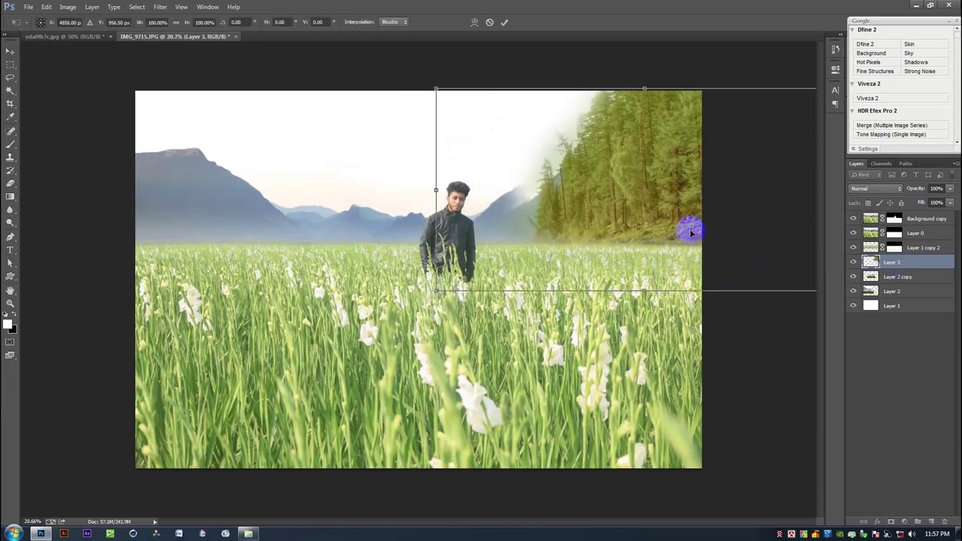
click(491, 23)
- Stretch the forest layer's width to about 120% and adjust its horizontal position beside the man
mouse_move(594, 194)
mouse_down()
mouse_move(640, 189)
mouse_move(610, 197)
mouse_up()
key(ctrl+t)
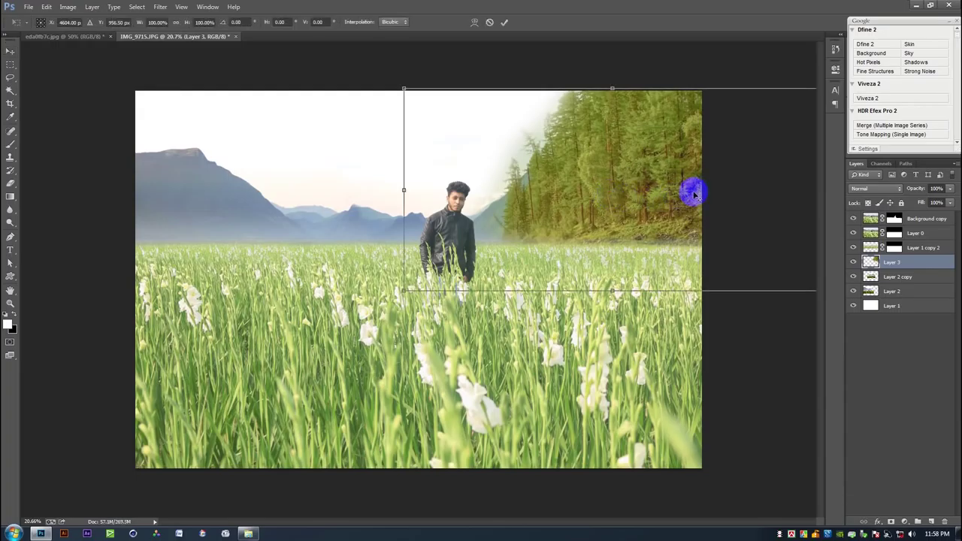
key(ctrl+0)
mouse_move(693, 217)
mouse_down()
mouse_move(759, 218)
mouse_move(684, 219)
mouse_up()
key(Return)
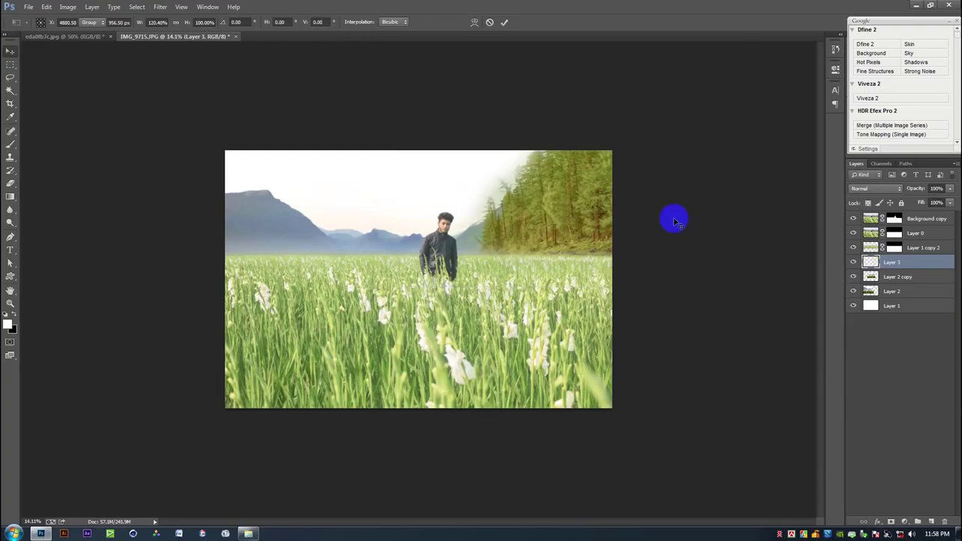
key(ctrl+0)
drag(580, 208, 571, 207)
- Erase stray traces of the forest layer in the sky beside the man's head with a smaller Eraser brush
scroll(605, 208, up, 7)
scroll(220, 206, down, 1)
click(11, 183)
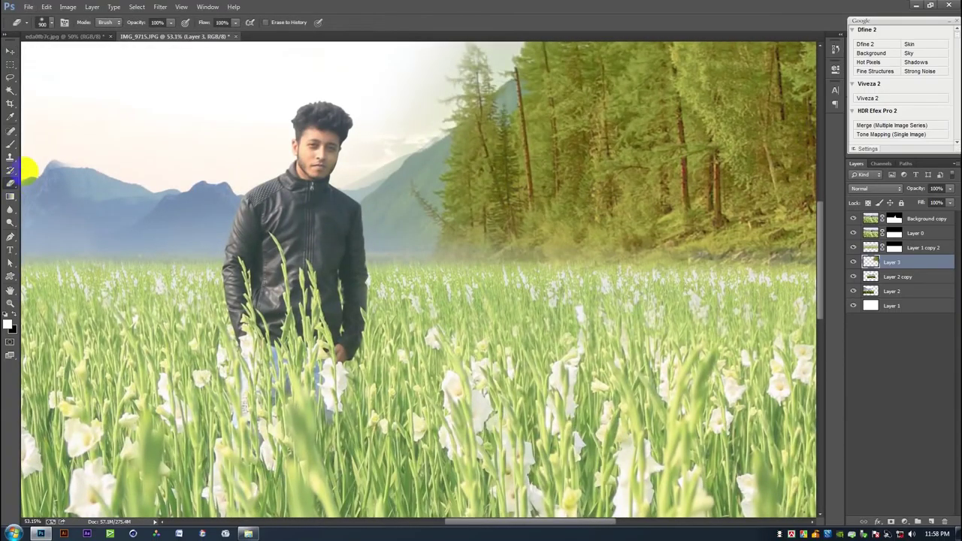
key([)
key([)
key([)
key([)
key([)
key([)
key([)
key([)
key([)
key([)
key([)
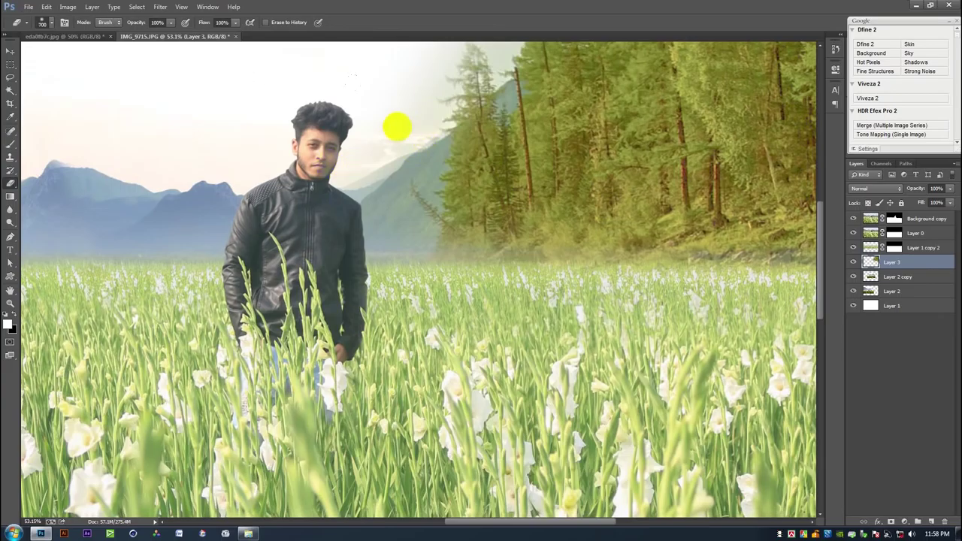
drag(420, 129, 350, 148)
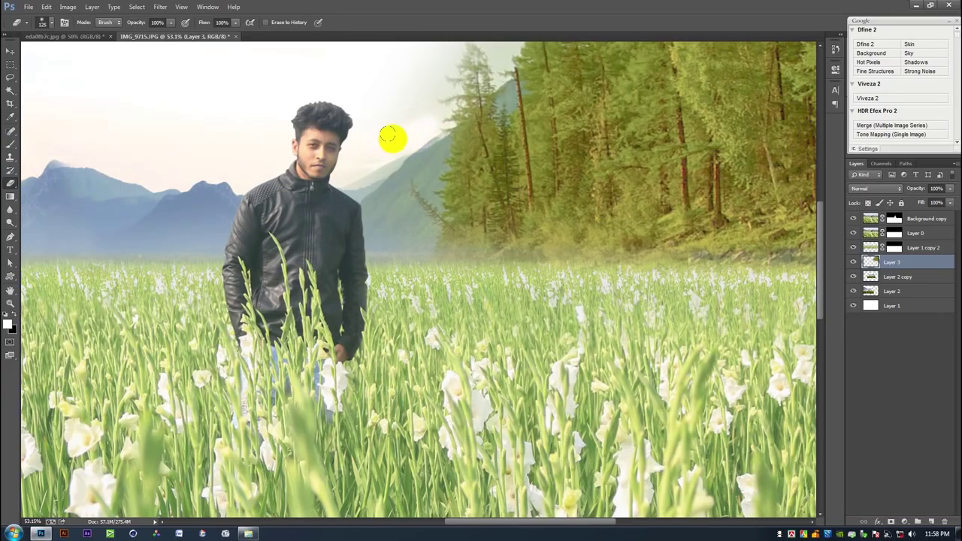
- Soften the forest layer's edge over the mountain slope beside the man, using the Eraser at 37% opacity with an enlarged brush
scroll(390, 137, down, 1)
key(])
key(])
key(])
key(])
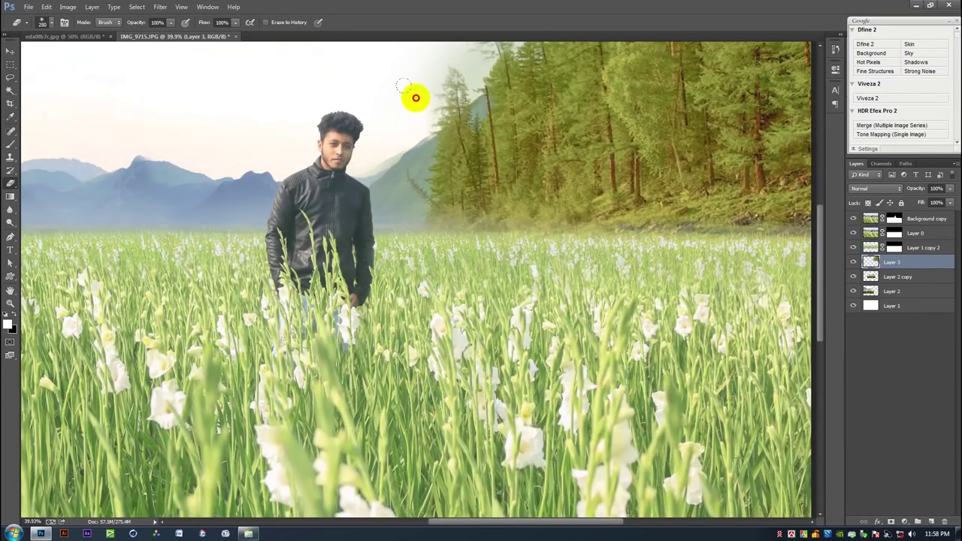
scroll(399, 124, up, 3)
click(111, 25)
key(Return)
key(bracketright)
key(bracketright)
key(bracketright)
click(377, 229)
click(373, 231)
mouse_move(372, 231)
mouse_down()
mouse_move(381, 268)
mouse_move(405, 152)
mouse_move(435, 78)
mouse_up()
scroll(435, 78, down, 2)
- Add a new empty layer directly above Layer 0
click(915, 233)
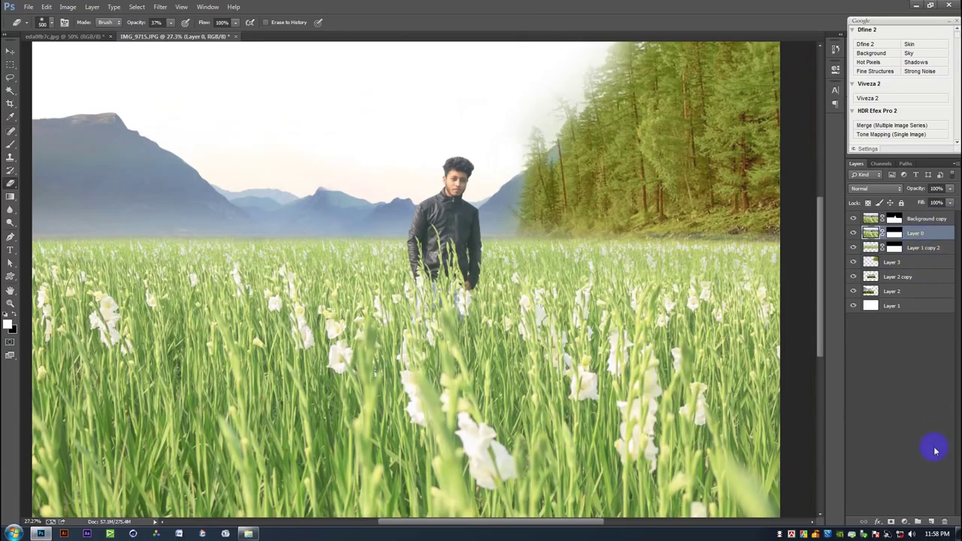
click(930, 522)
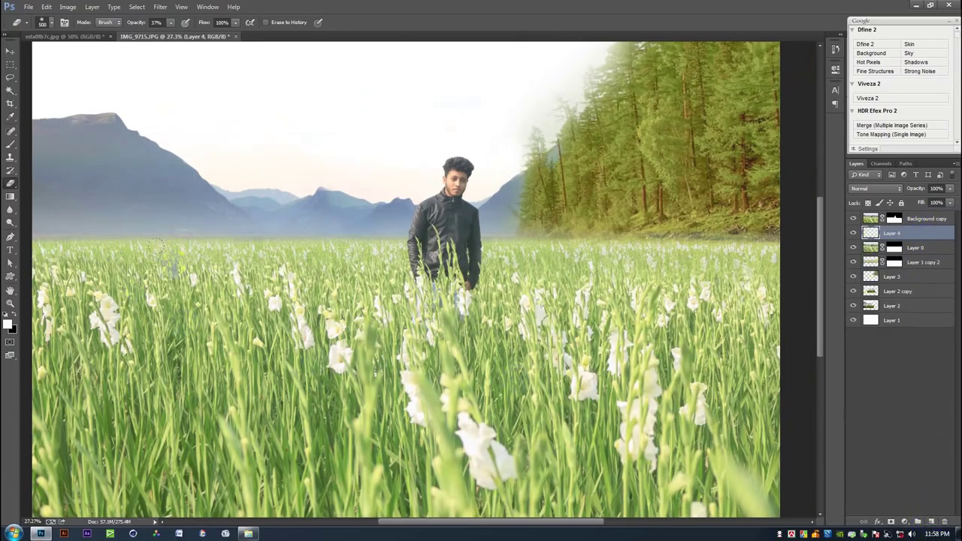
scroll(178, 271, down, 1)
scroll(334, 278, down, 1)
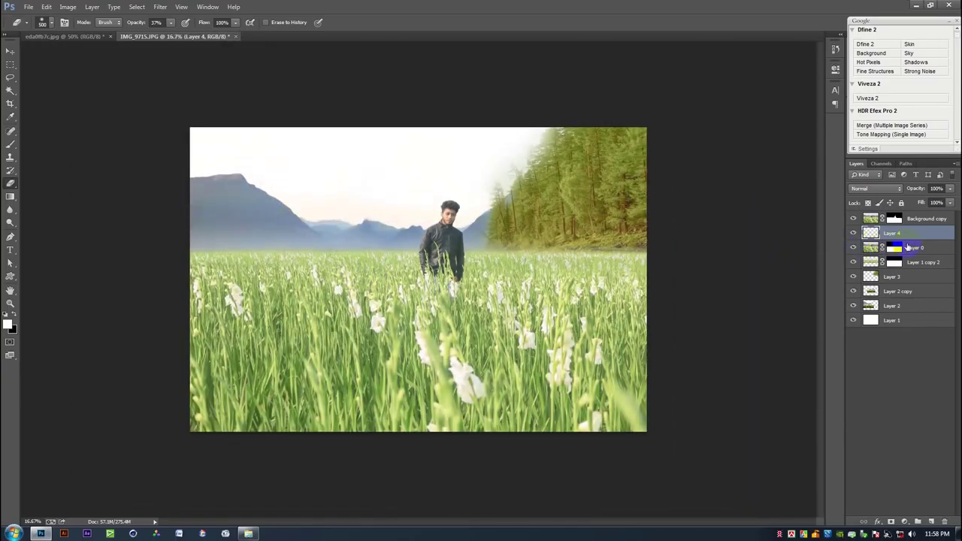
- Open Color Balance on the forest layer (Layer 3) and set the midtones to about -25, +4 and -13
click(923, 275)
click(141, 13)
mouse_move(68, 6)
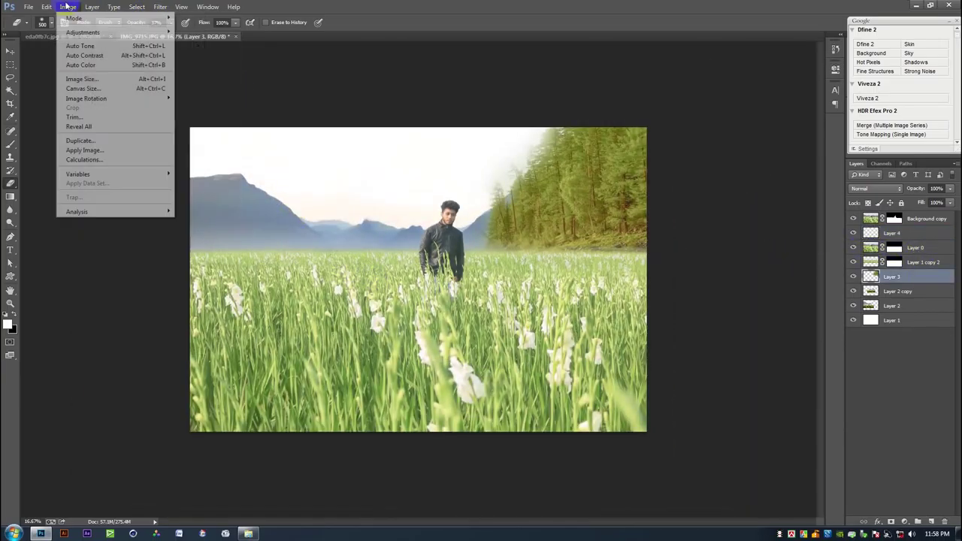
mouse_move(88, 32)
click(219, 94)
drag(621, 113, 662, 262)
drag(699, 310, 689, 312)
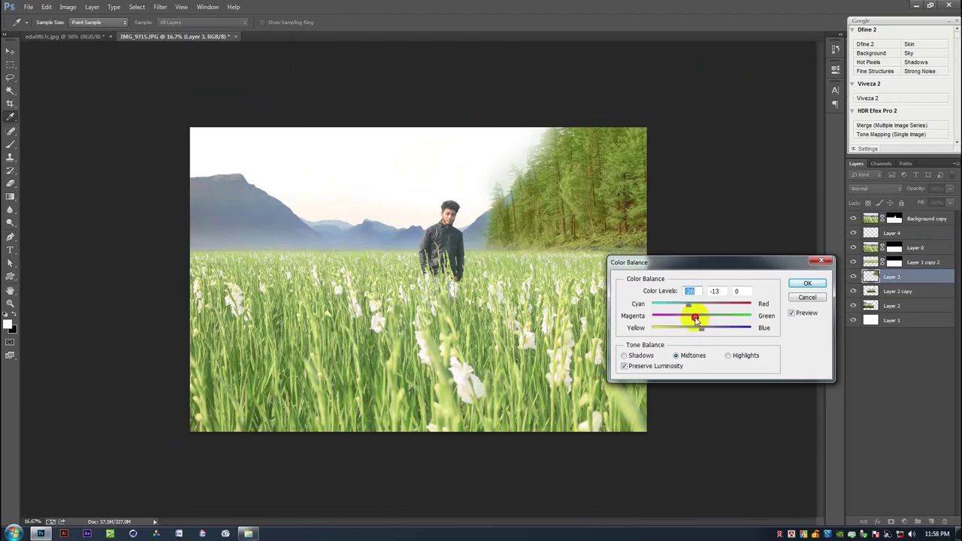
drag(712, 331, 690, 306)
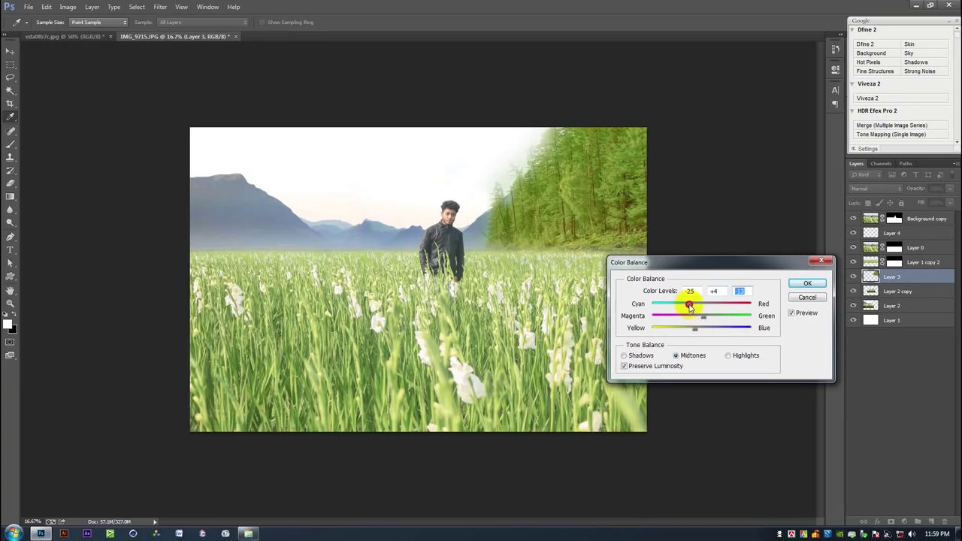
- Shift the highlights toward blue, set the shadows to +1, 0 and +13, and apply the Color Balance
click(728, 356)
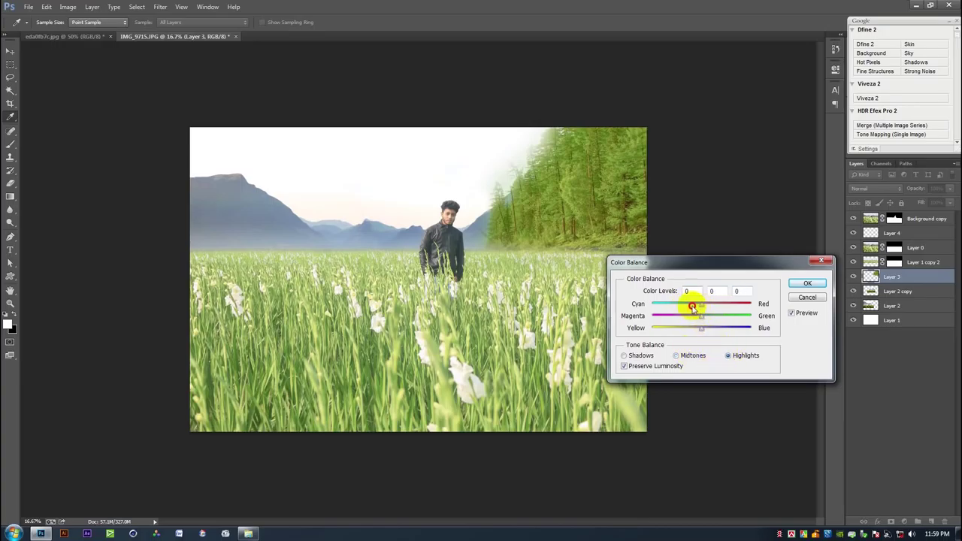
drag(701, 327, 728, 330)
click(623, 356)
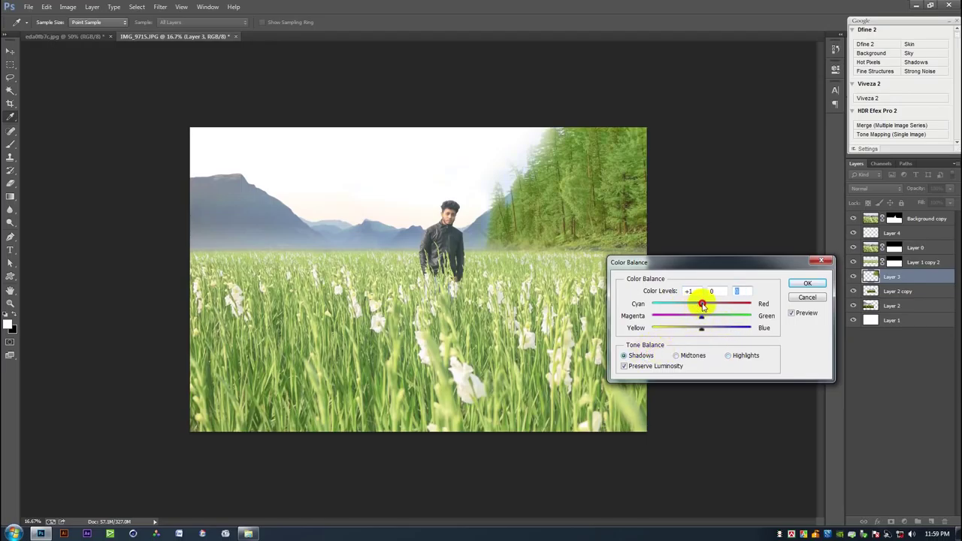
drag(702, 327, 708, 333)
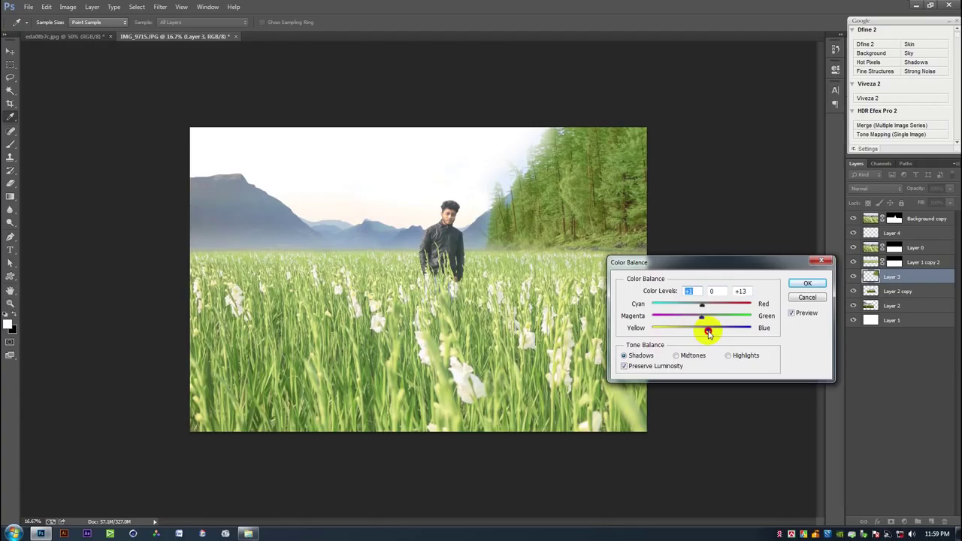
click(807, 283)
- Sample the grey haze at the foot of the mountain and choose a different brush preset for painting on Layer 4
key(e)
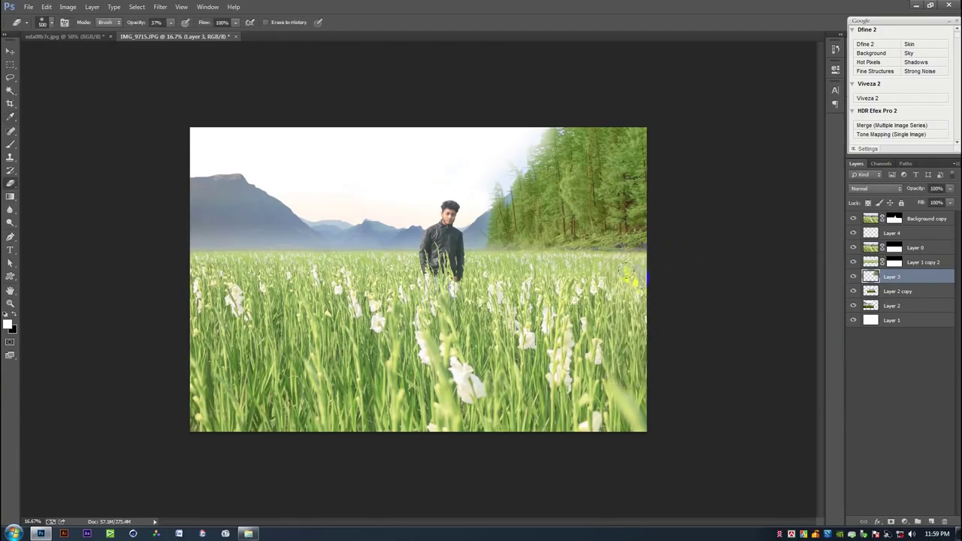
key(i)
click(230, 239)
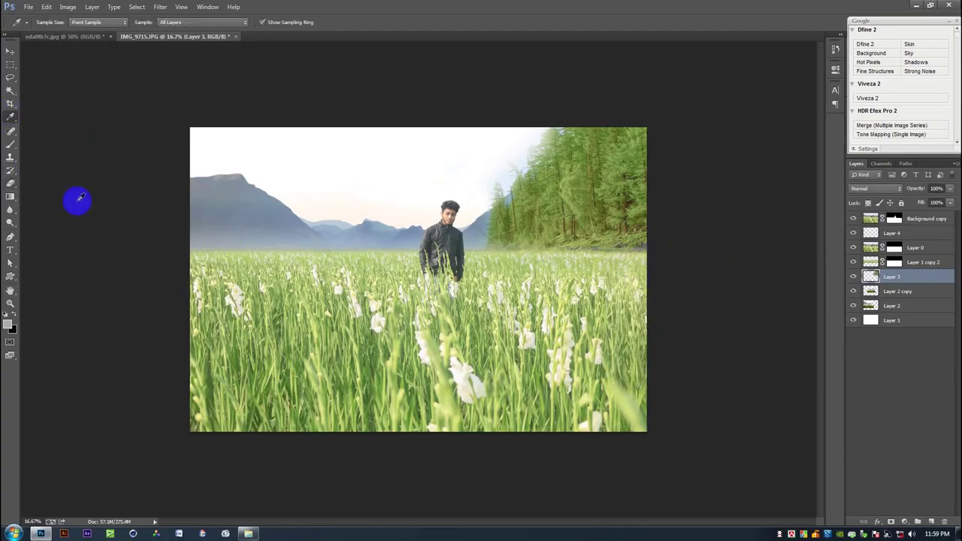
click(10, 147)
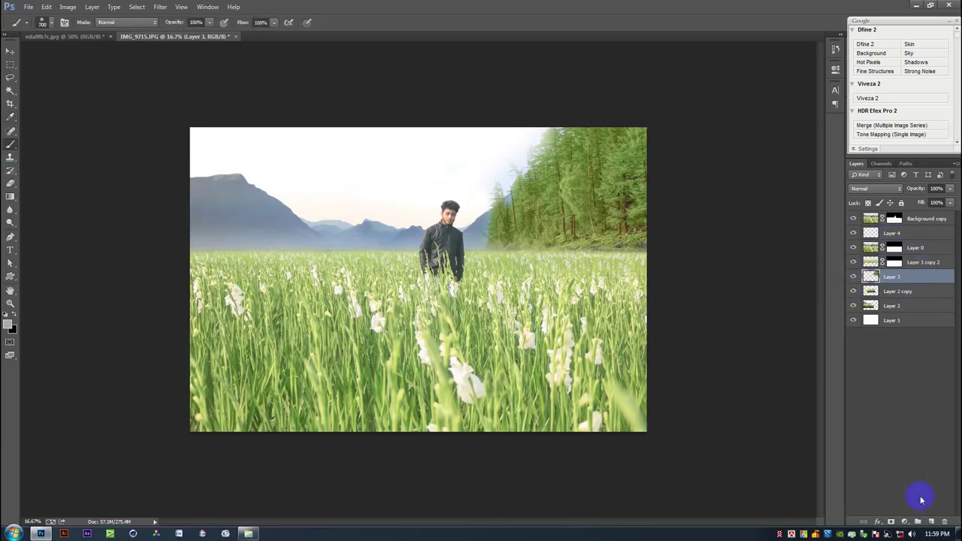
click(916, 233)
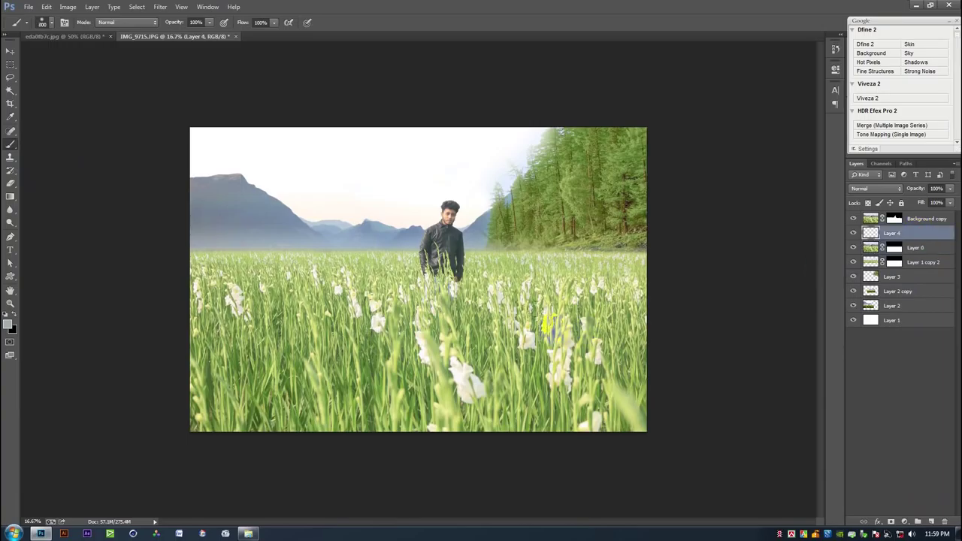
right_click(568, 256)
click(761, 358)
click(590, 236)
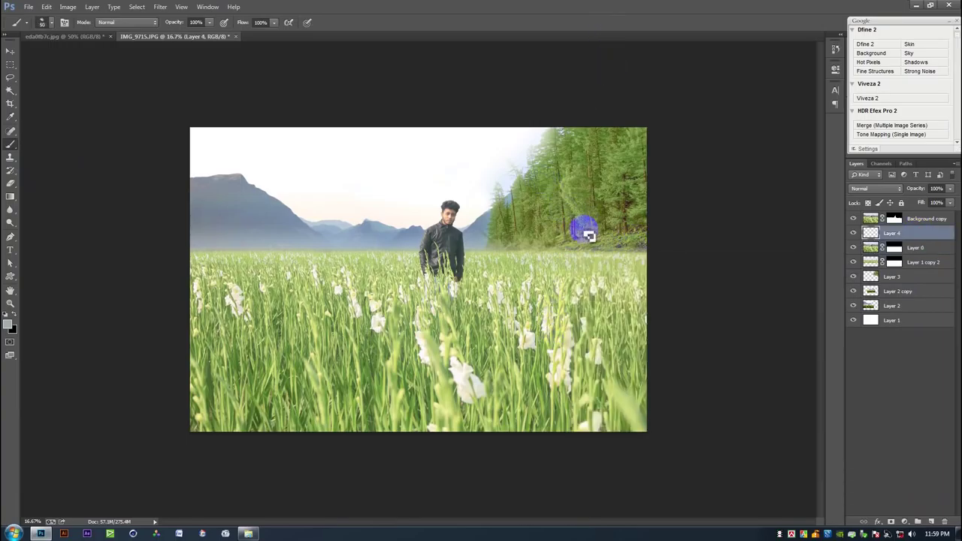
- Try painting grey mist across the foot of the forest and along the field's horizon
mouse_move(637, 246)
mouse_down()
mouse_move(555, 234)
mouse_move(469, 242)
mouse_move(460, 252)
mouse_move(535, 258)
mouse_up()
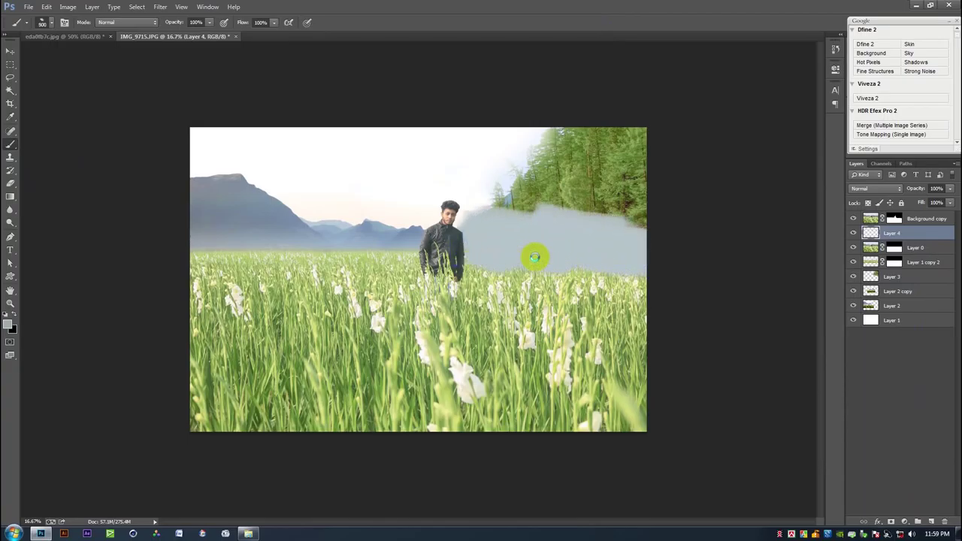
mouse_move(638, 252)
mouse_down()
mouse_move(563, 241)
mouse_move(437, 255)
mouse_move(319, 241)
mouse_move(179, 245)
mouse_up()
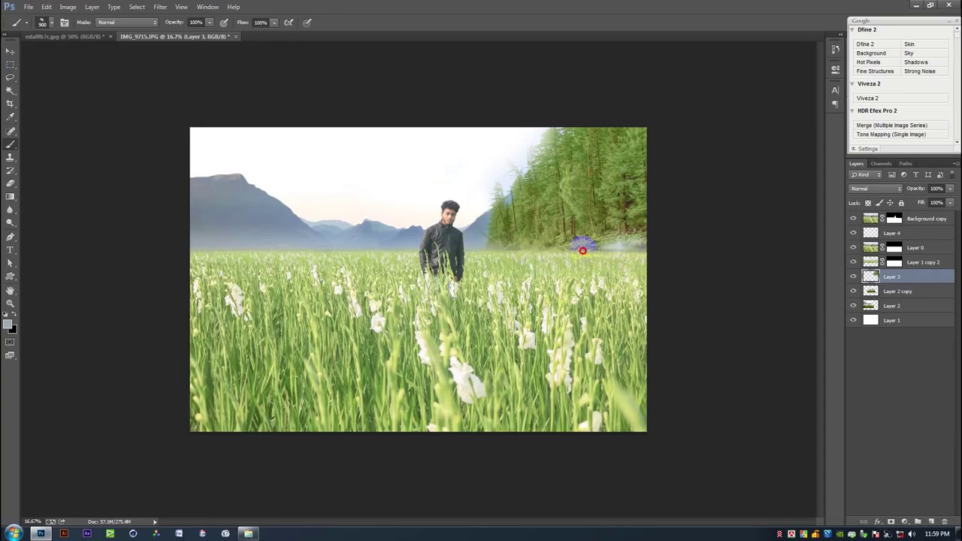
click(302, 236)
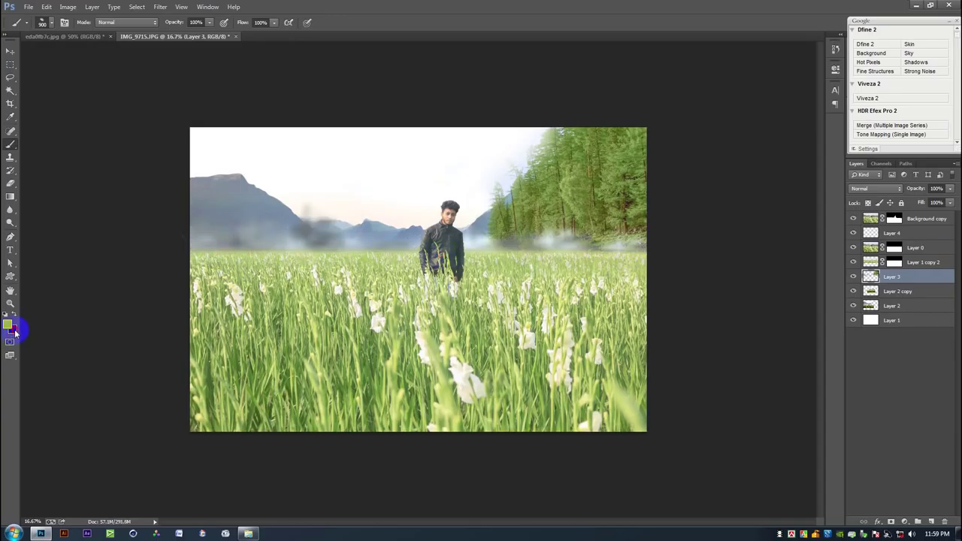
- Set the background colour to light grey f2f2f2
click(12, 329)
click(549, 181)
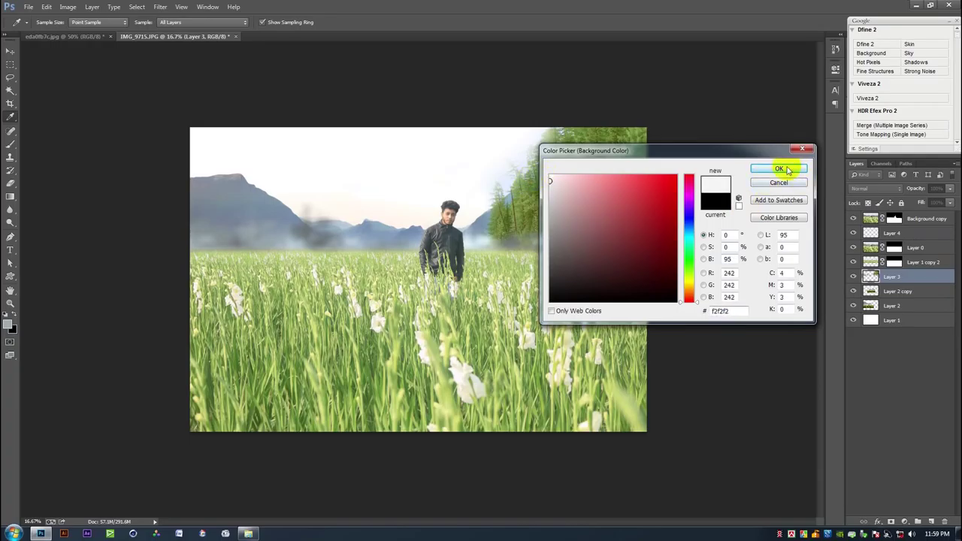
click(780, 169)
- Undo the mist strokes painted on the forest layer
key(ctrl+alt+z)
key(ctrl+alt+z)
key(ctrl+alt+z)
key(ctrl+alt+z)
key(ctrl+alt+z)
key(ctrl+alt+z)
key(ctrl+alt+z)
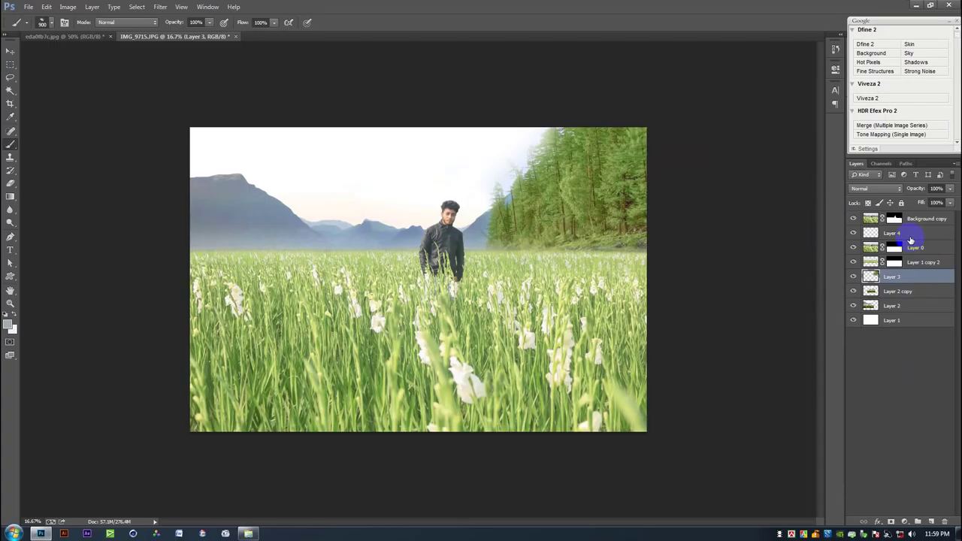
- Paint cloudy mist on Layer 4 along the whole horizon, from the forest's foot to the mountains
click(910, 239)
mouse_move(636, 240)
mouse_down()
mouse_move(557, 240)
mouse_move(207, 242)
mouse_move(386, 244)
mouse_up()
click(566, 256)
click(422, 261)
click(256, 268)
click(291, 260)
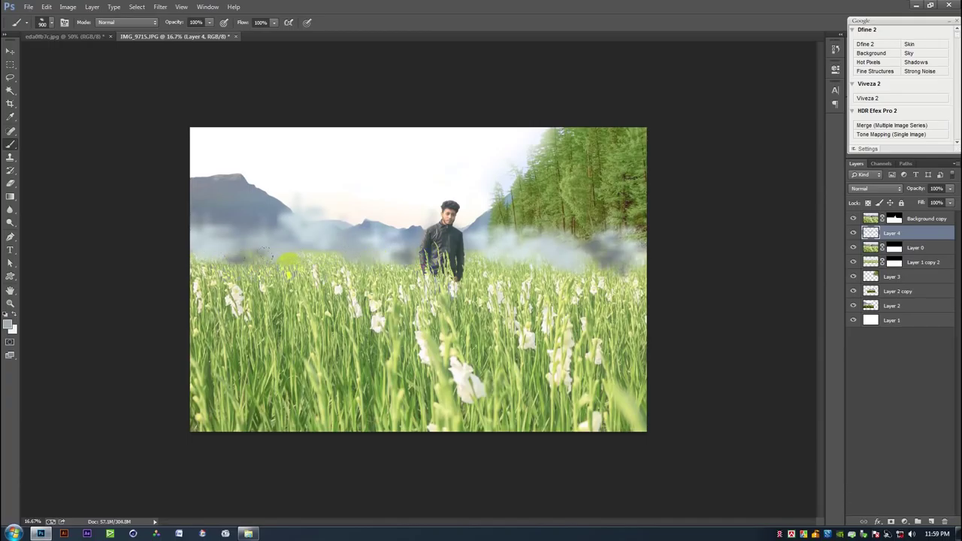
click(224, 267)
mouse_move(640, 243)
mouse_down()
mouse_move(590, 228)
mouse_move(501, 210)
mouse_up()
- Apply a Gaussian Blur with a radius of about 316 pixels to the mist on Layer 4
click(159, 7)
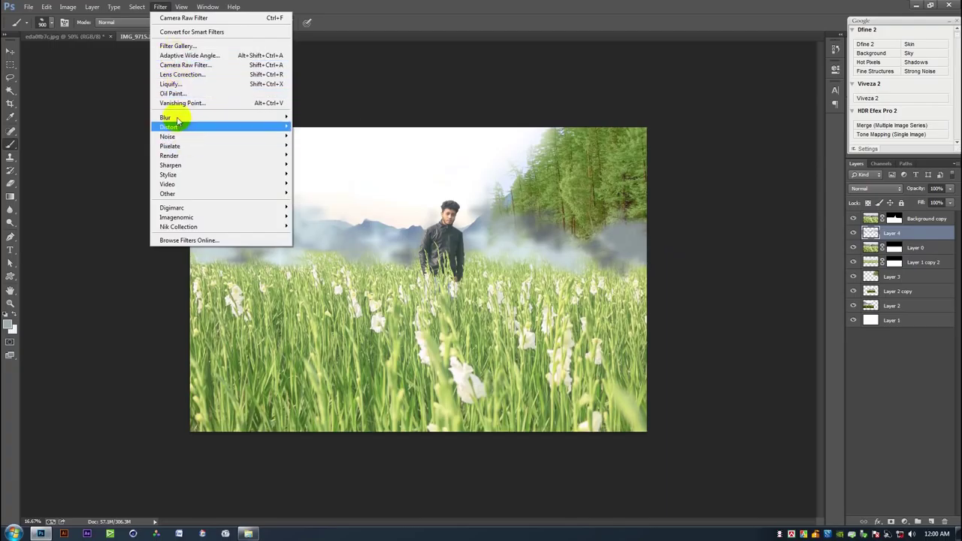
mouse_move(188, 117)
click(322, 188)
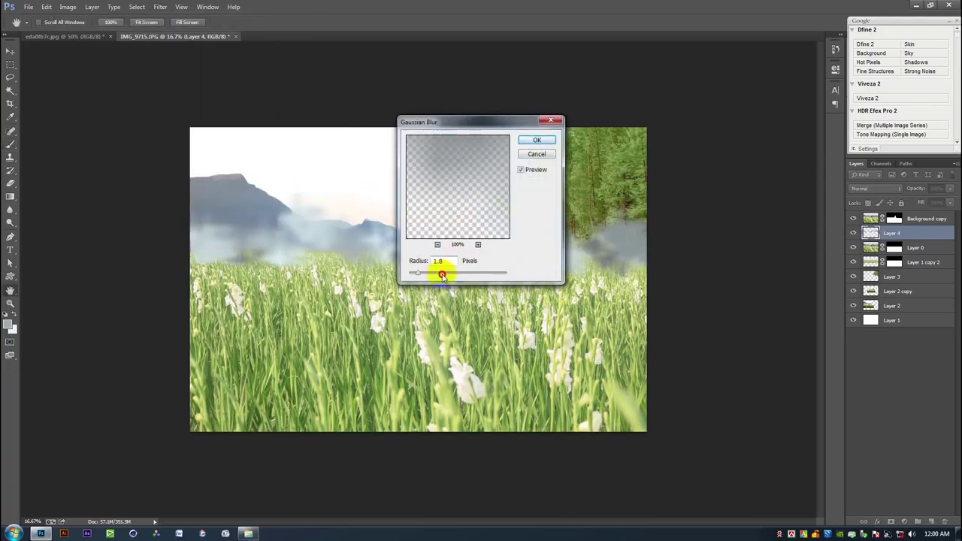
drag(451, 274, 491, 273)
click(541, 141)
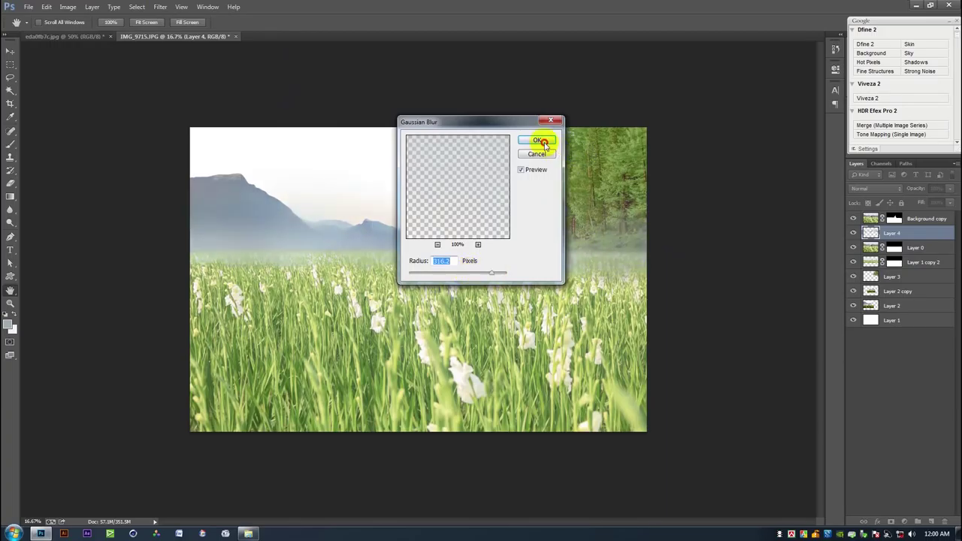
- Brighten the mist layer with a curve point at input 88, output 154, and stretch its height to about 101%
click(11, 50)
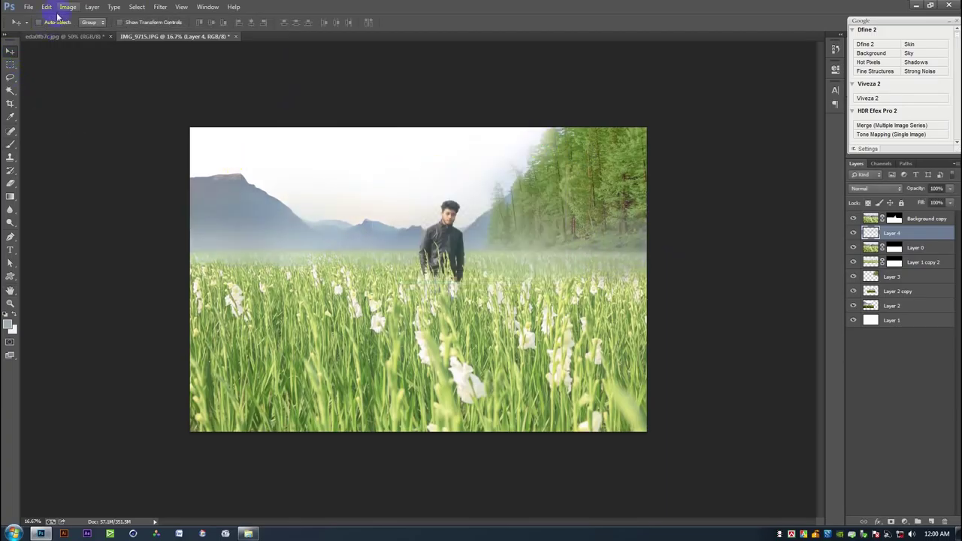
key(ctrl+m)
drag(616, 263, 618, 237)
click(742, 160)
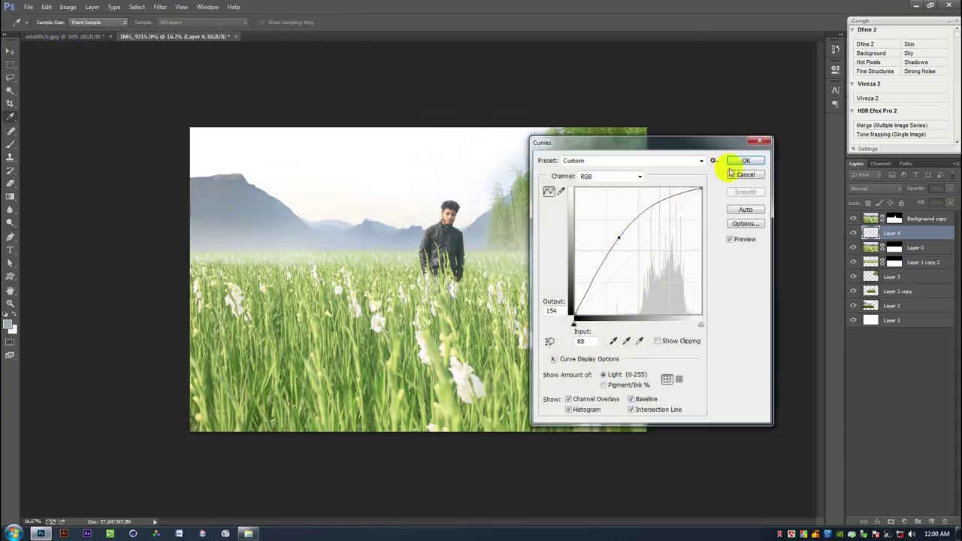
key(ctrl+t)
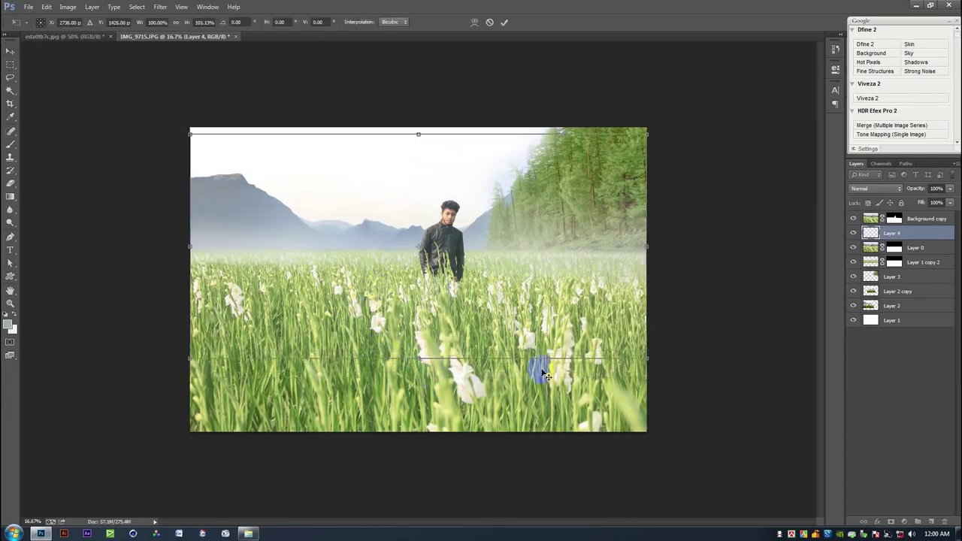
key(Return)
- Paint black on the Background copy layer's mask along the field's far edge to let the mist blend in around the man
click(893, 223)
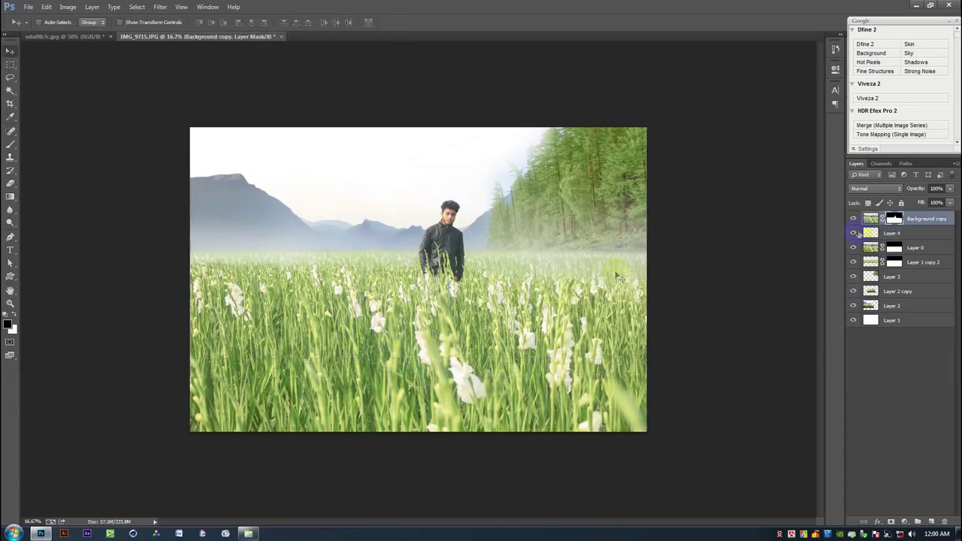
click(10, 145)
drag(275, 259, 227, 253)
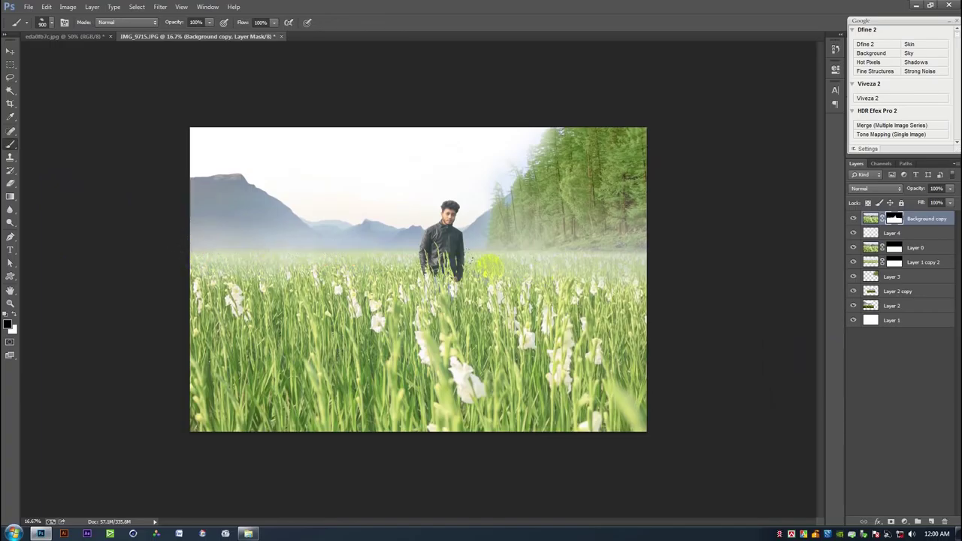
click(184, 272)
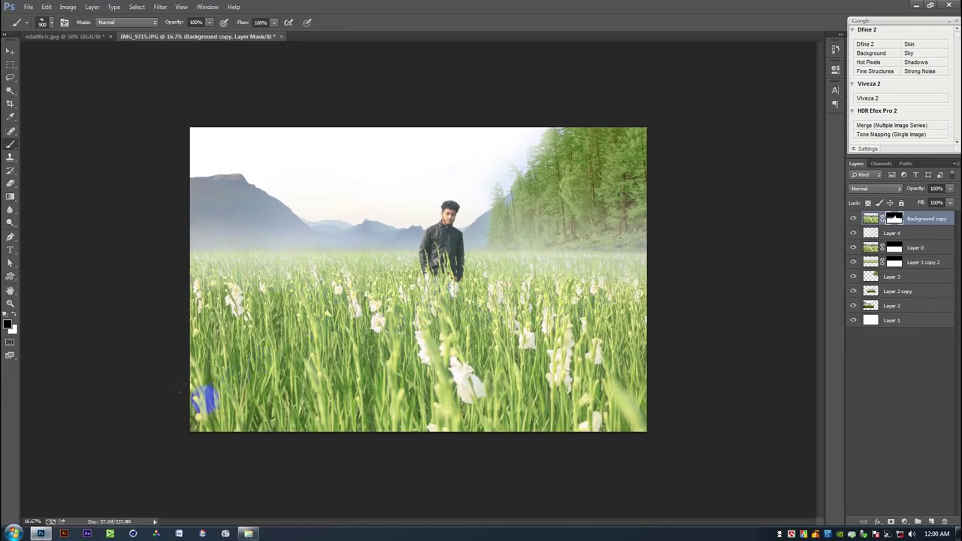
click(9, 52)
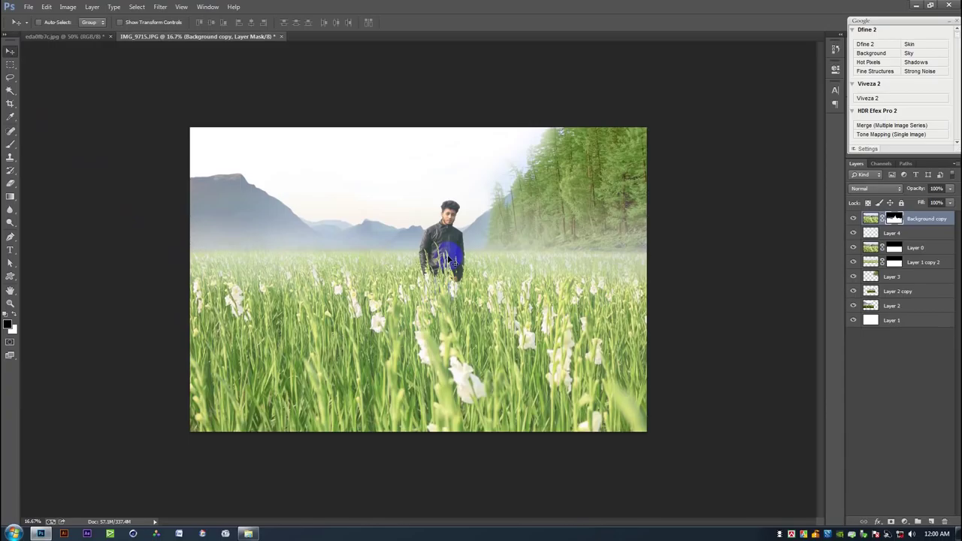
- Crop the image's upper and lower edges to a height of about 3120 px and apply the crop
click(10, 103)
click(418, 132)
drag(421, 132, 419, 147)
click(423, 418)
drag(417, 414, 430, 404)
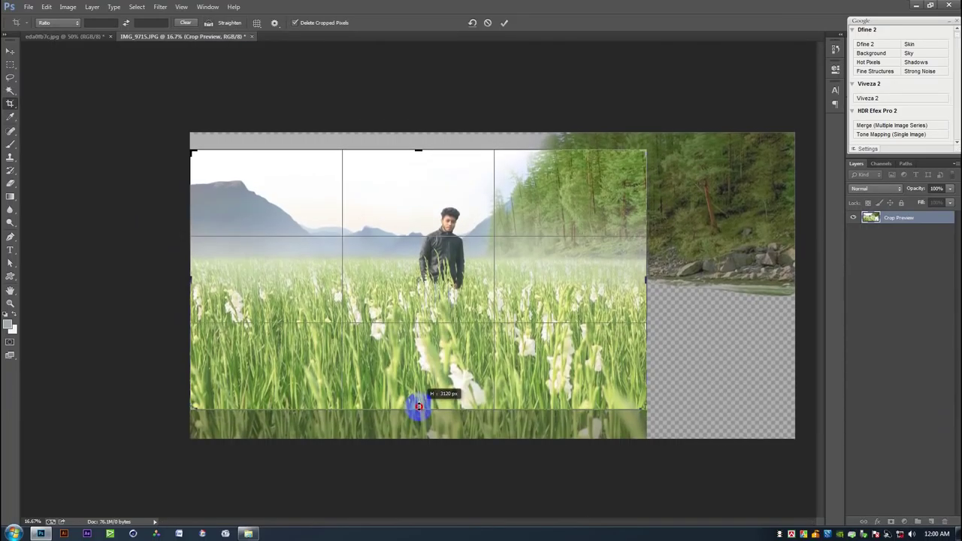
click(505, 23)
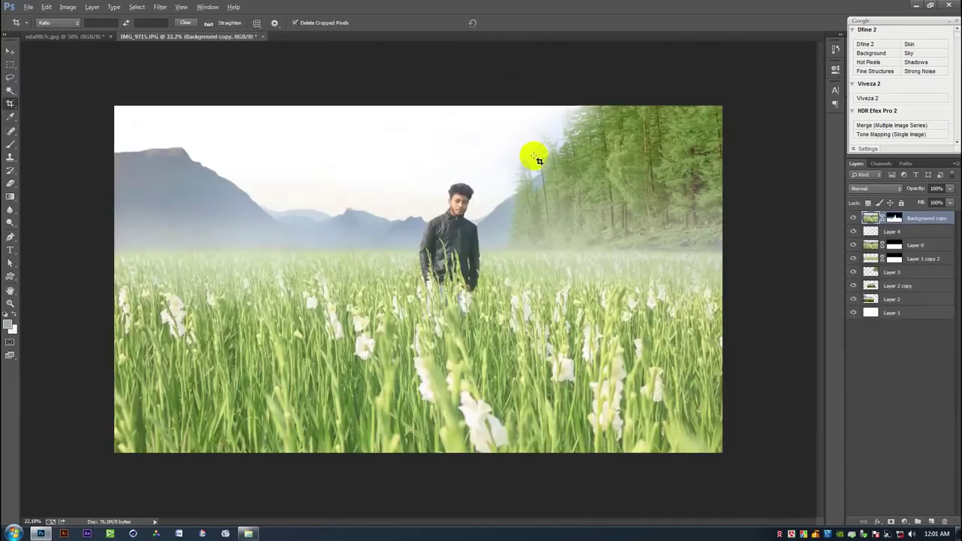
- Save the composite as the Photoshop document IMG_9715.psd
click(10, 50)
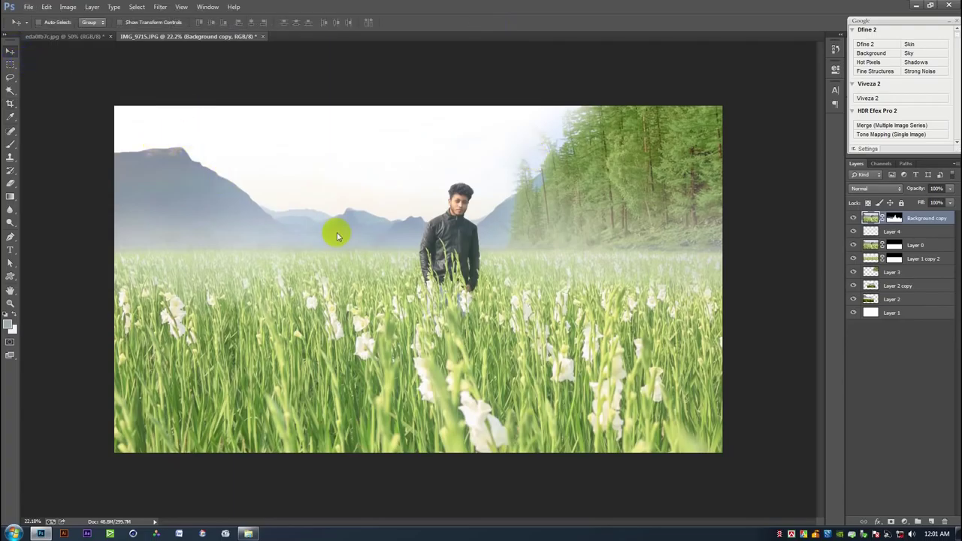
key(ctrl+shift+s)
click(637, 461)
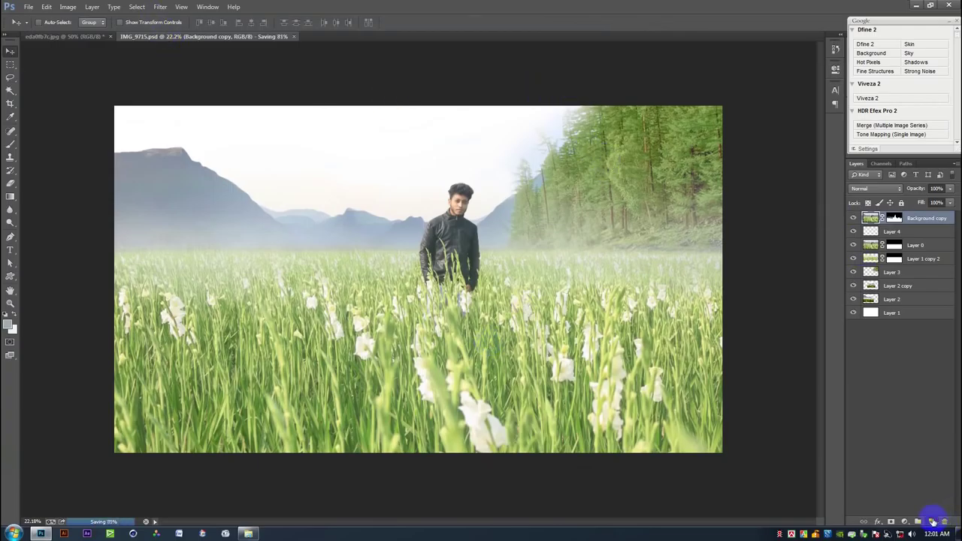
- Add a new layer above Background copy and fill it with the merged composite using Apply Image
click(932, 521)
click(68, 6)
click(113, 150)
click(570, 154)
key(v)
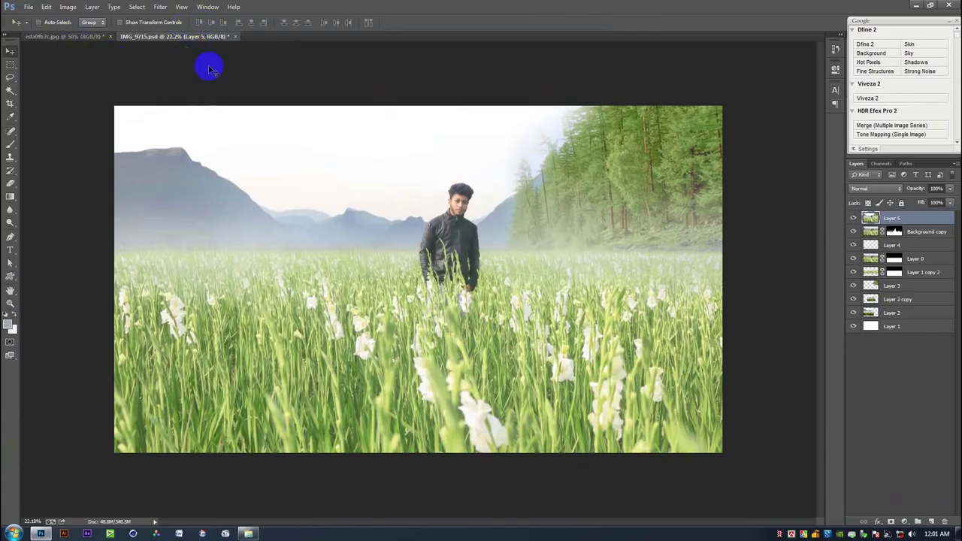
click(160, 6)
click(185, 66)
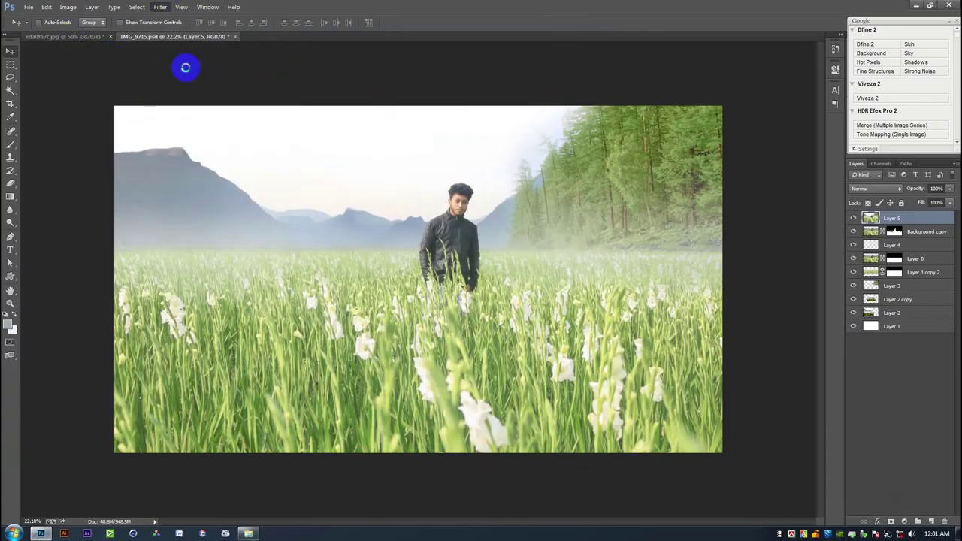
drag(697, 248, 641, 247)
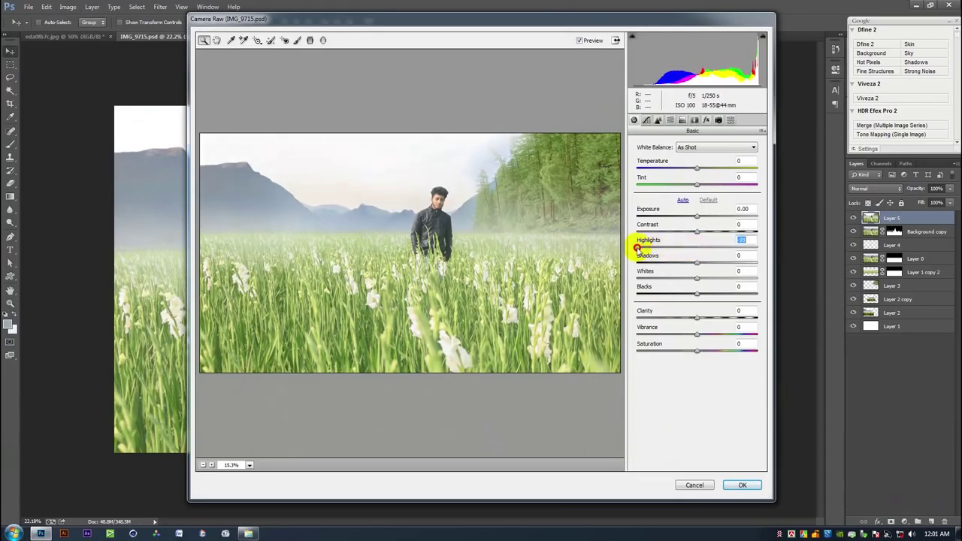
drag(257, 130, 426, 222)
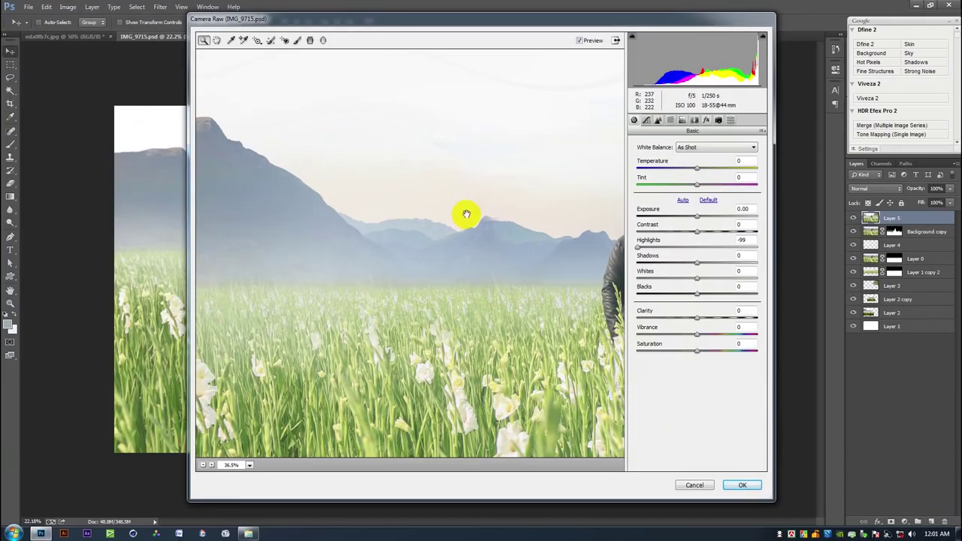
scroll(466, 214, down, 4)
scroll(494, 222, up, 2)
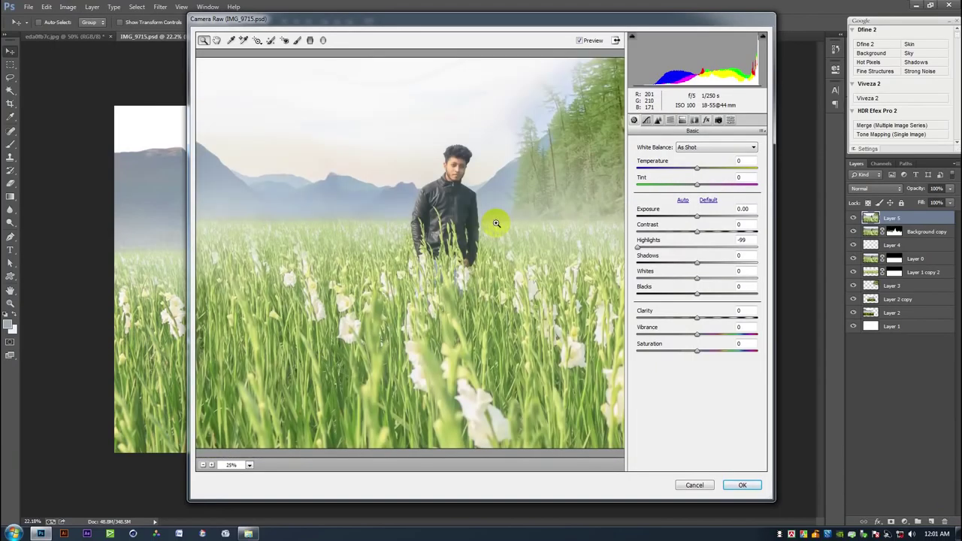
key(ctrl+0)
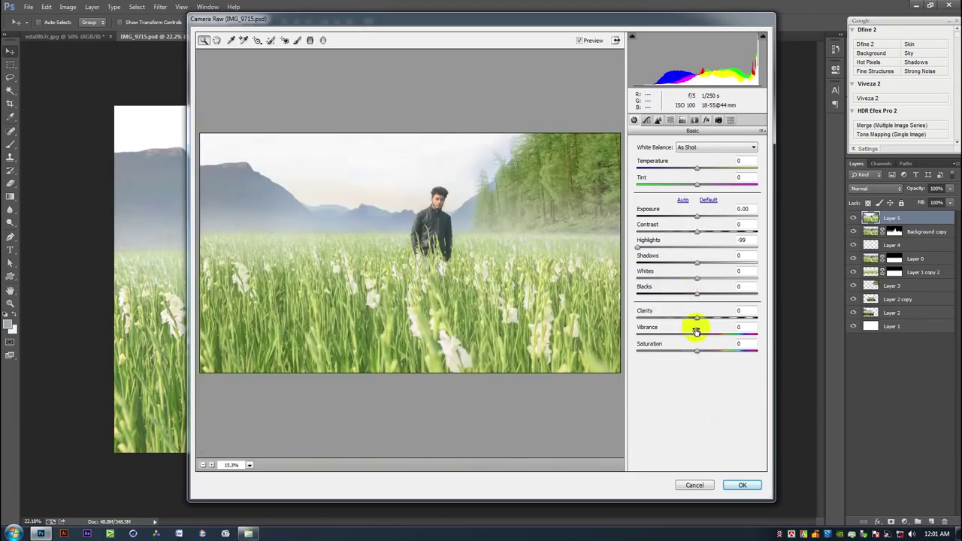
click(704, 485)
- Paint white over the sky above the mountains on Layer 5 with a 900-pixel brush at 100% opacity
scroll(413, 175, up, 3)
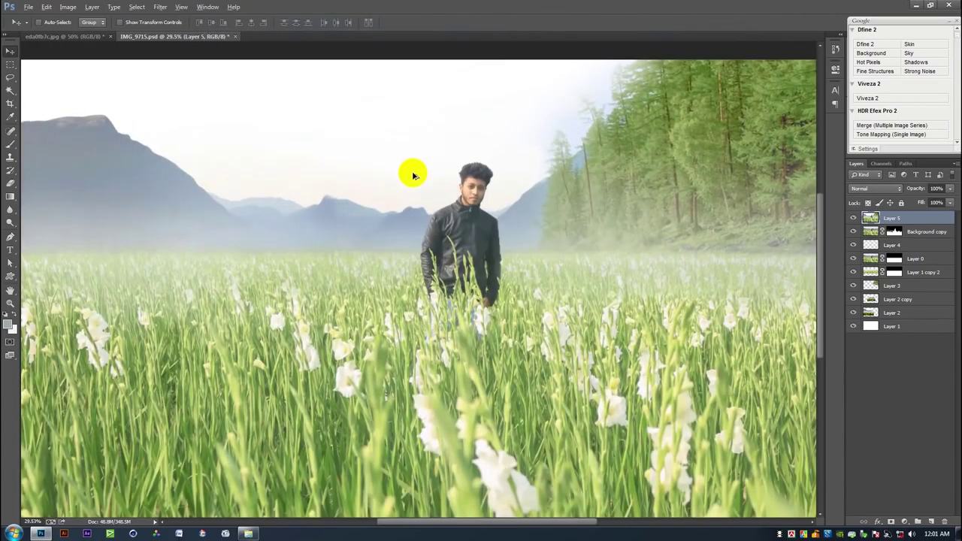
scroll(413, 176, down, 2)
click(13, 144)
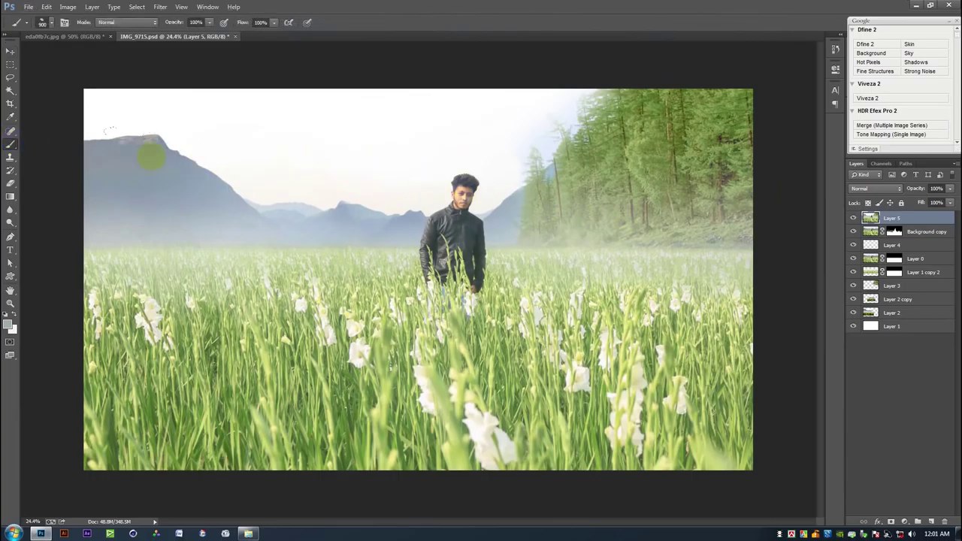
right_click(445, 220)
click(295, 129)
key(ctrl+z)
click(14, 313)
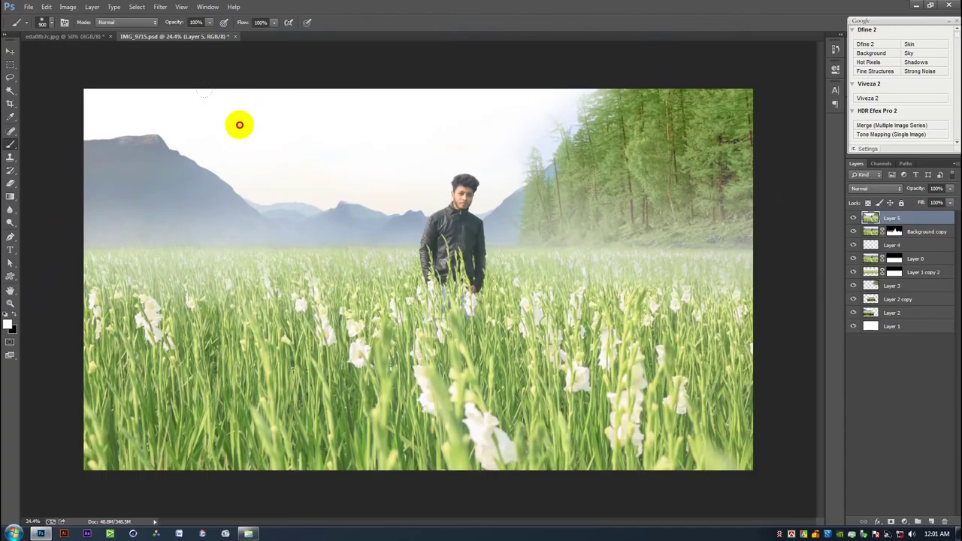
click(353, 152)
click(387, 141)
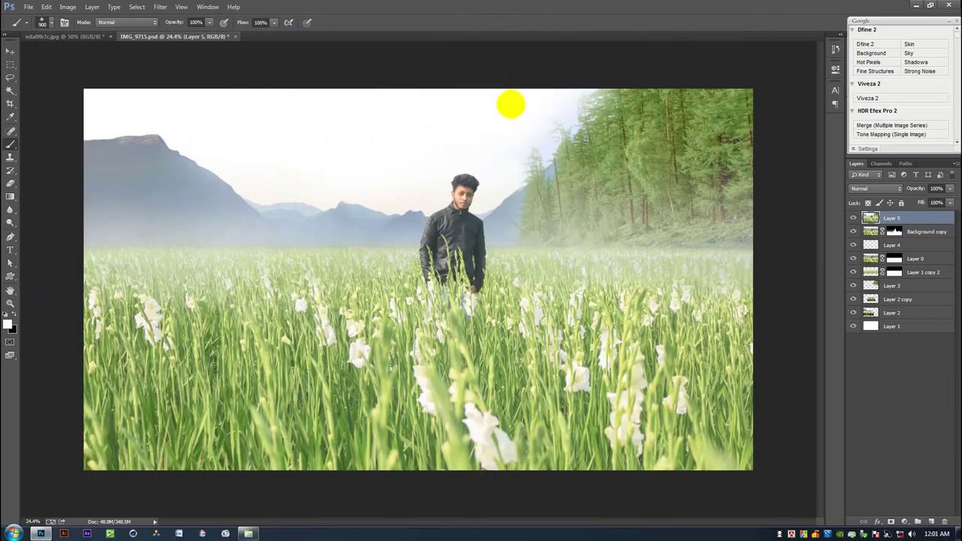
- Paint the remaining bluish sky beside the forest's edge white and even out the rest of the sky on Layer 5
click(537, 130)
click(530, 141)
mouse_move(530, 141)
mouse_down()
mouse_move(548, 82)
mouse_move(528, 114)
mouse_up()
key(ctrl+z)
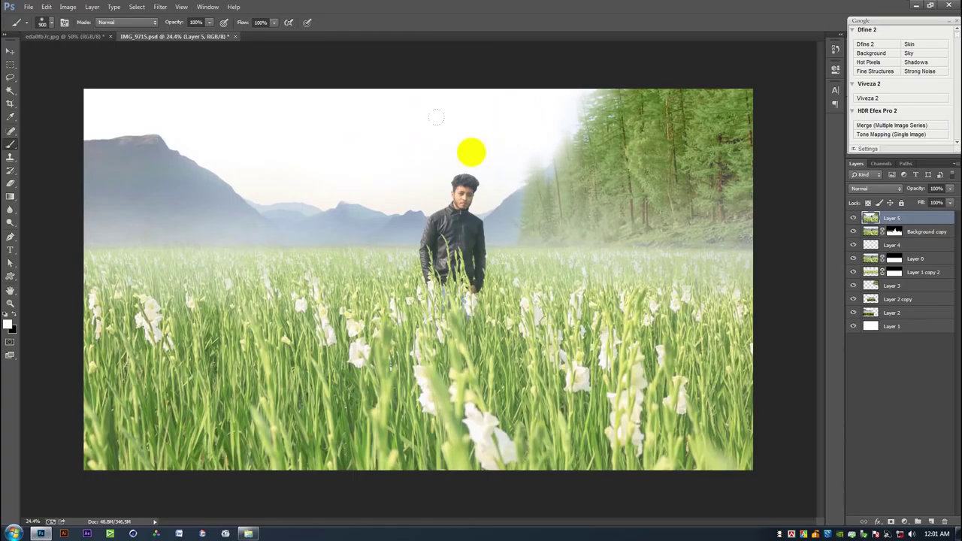
click(256, 156)
drag(103, 103, 161, 95)
mouse_move(491, 109)
mouse_down()
mouse_move(521, 153)
mouse_move(513, 174)
mouse_up()
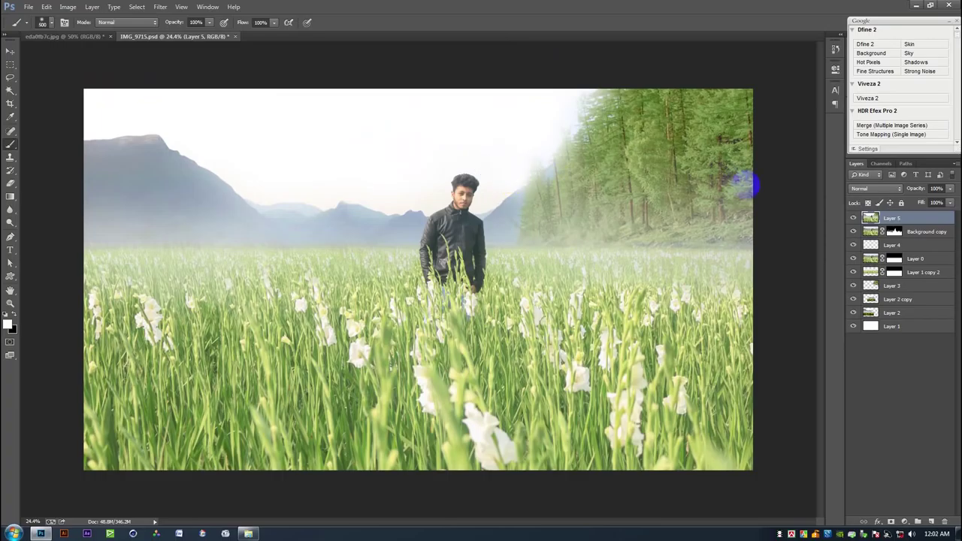
- Soften the sky beside the forest with white at 42% brush opacity, and undo the stroke across the horizon by the man
click(200, 22)
text(42)
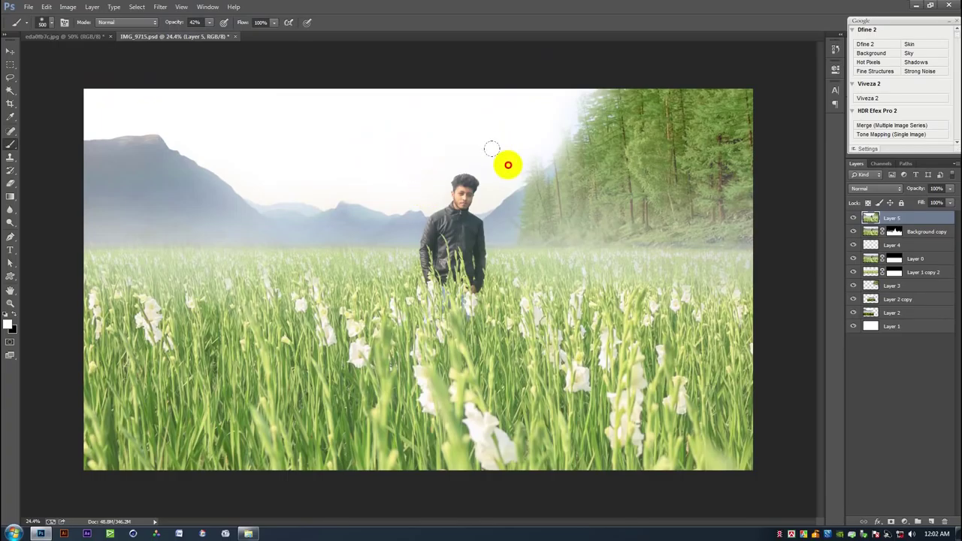
click(543, 142)
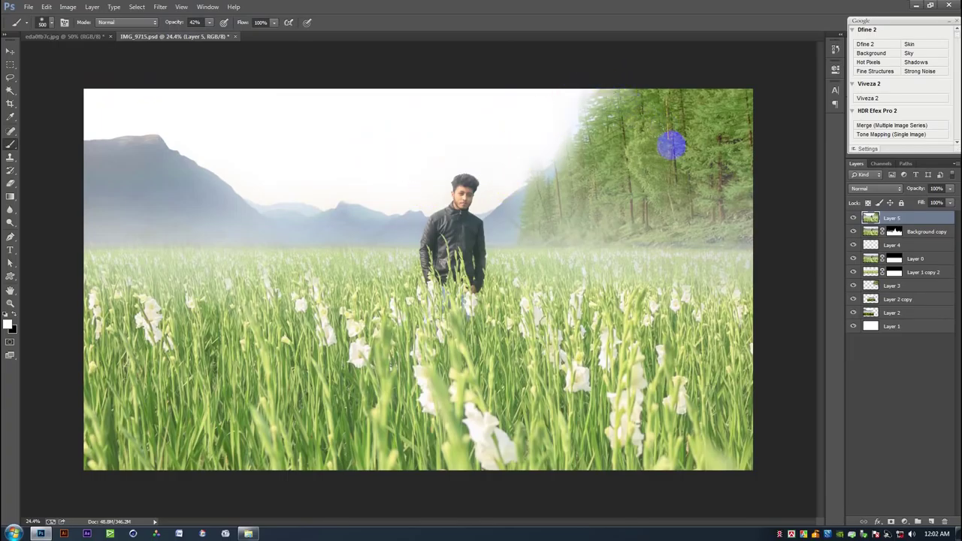
mouse_move(516, 239)
mouse_down()
mouse_move(456, 248)
mouse_move(423, 221)
mouse_move(451, 254)
mouse_move(471, 243)
mouse_up()
key(ctrl+z)
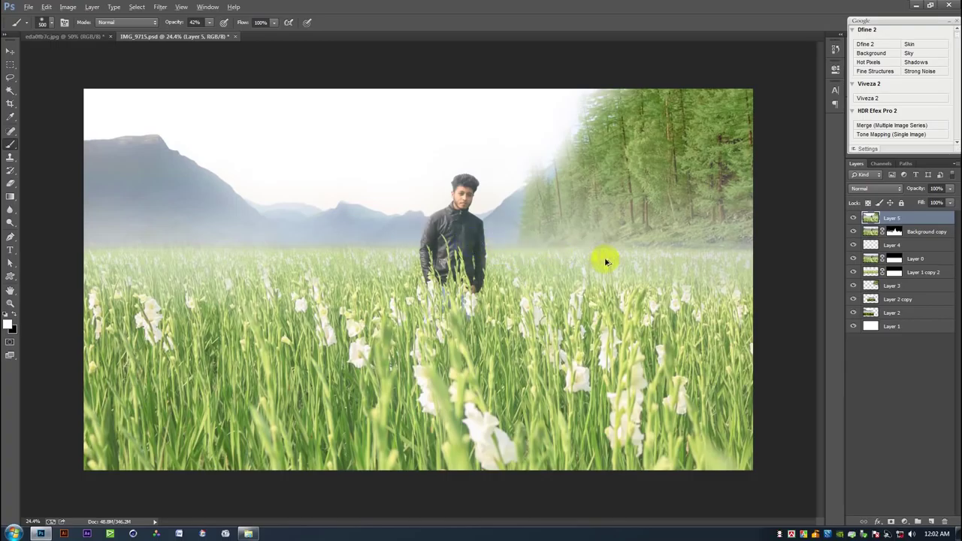
- Start a Camera Raw Filter on Layer 5 with Highlights -100, Shadows +24, Blacks -30 and Temperature -2
click(160, 6)
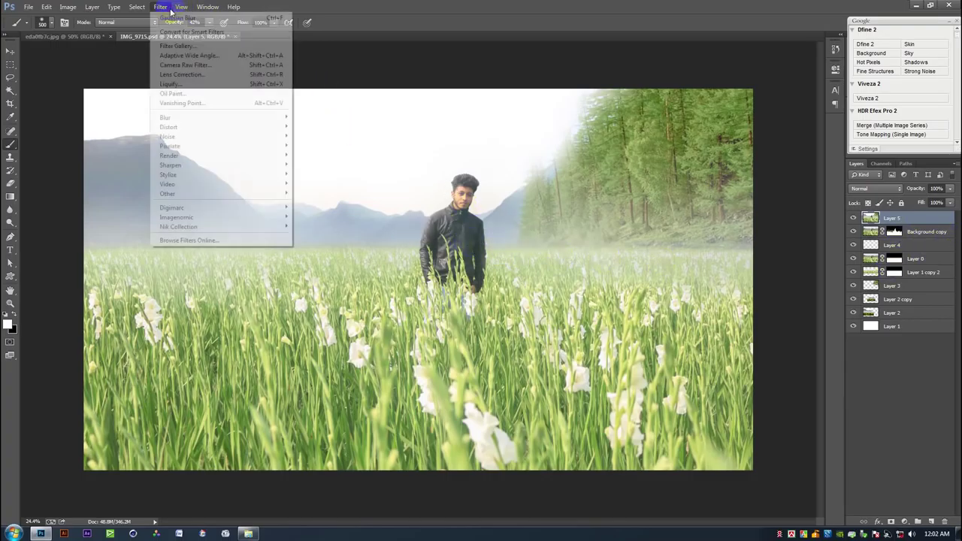
click(183, 65)
drag(699, 248, 637, 248)
drag(697, 263, 675, 290)
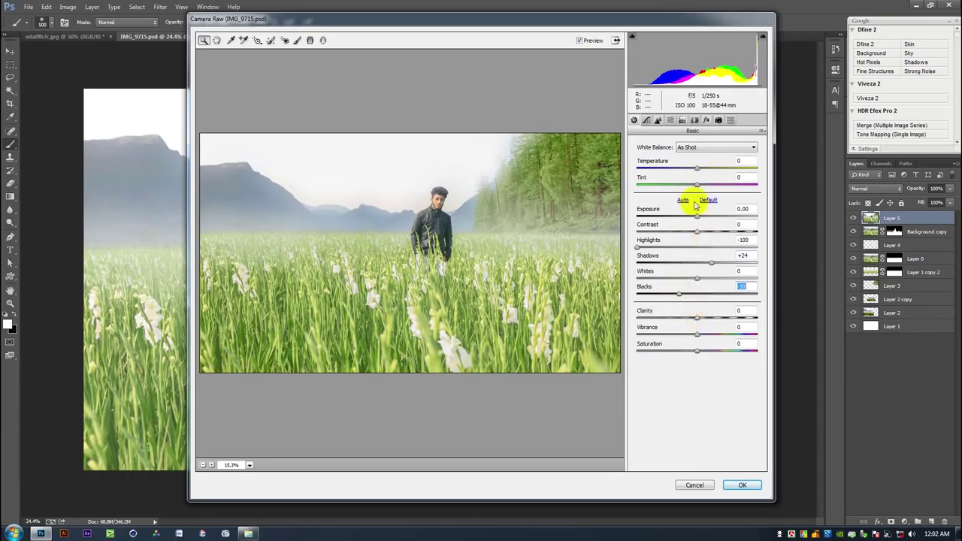
drag(698, 168, 700, 171)
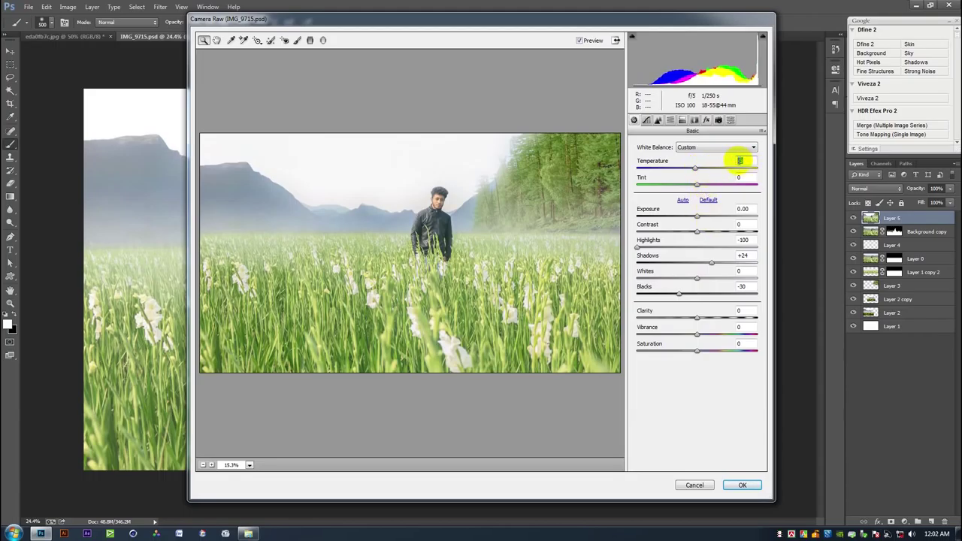
- Set Blacks to +15 and Vibrance to +1, slightly raise Saturation and the tone curve's Lights, and apply the Camera Raw Filter
drag(679, 293, 705, 294)
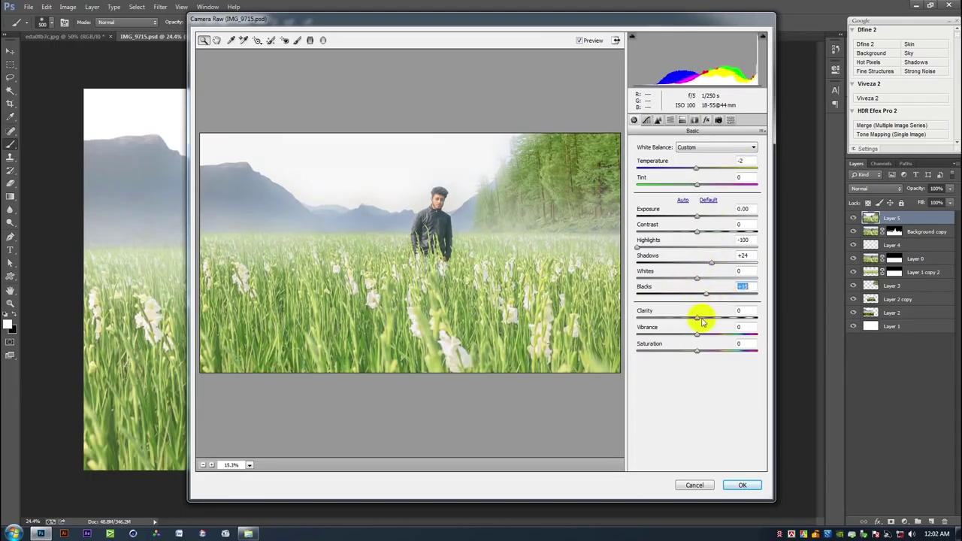
drag(696, 334, 701, 354)
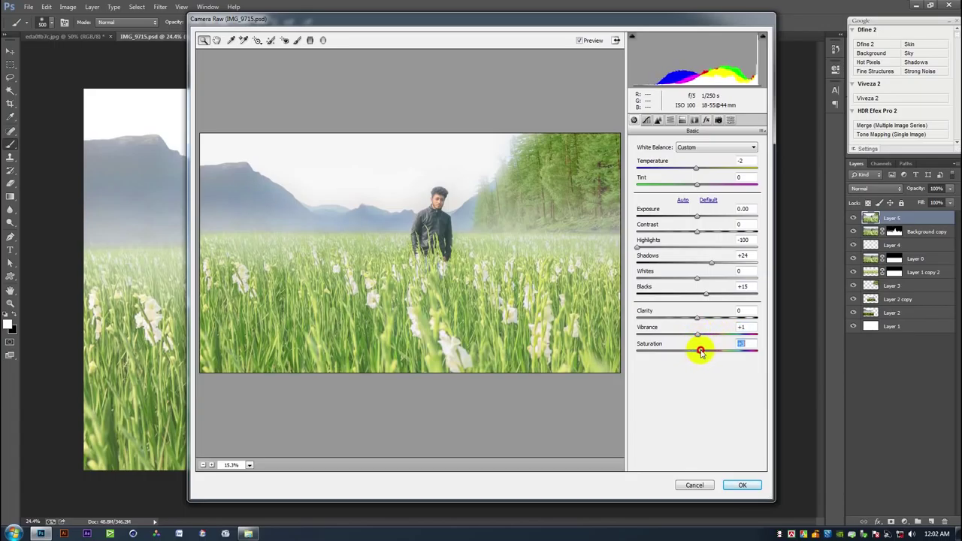
click(646, 121)
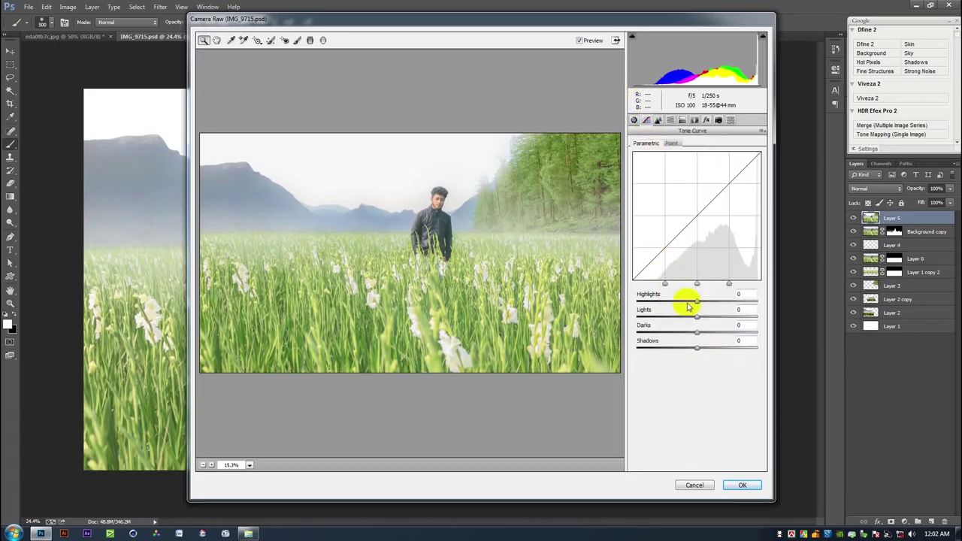
drag(697, 319, 702, 318)
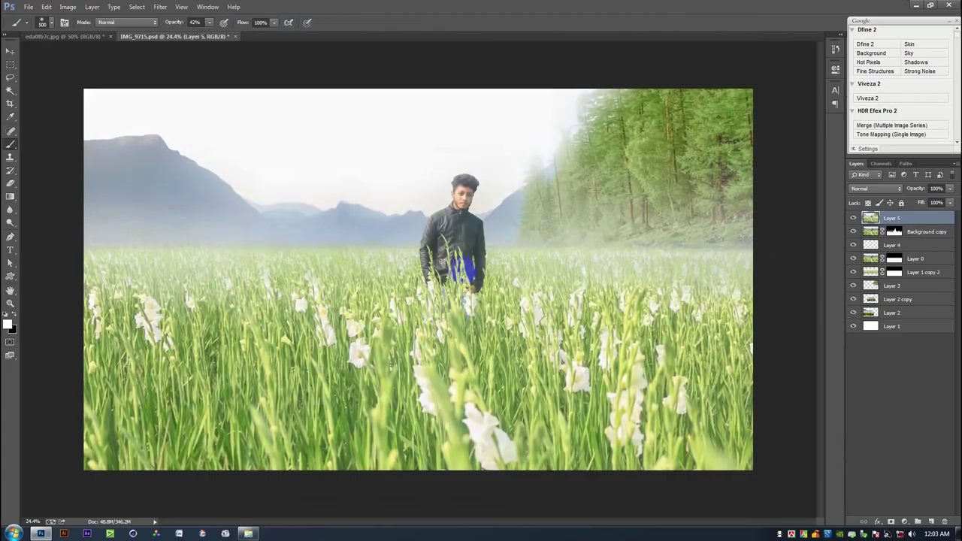
- Open Layer 5 in the Nik Collection's Color Efex Pro 4
click(12, 52)
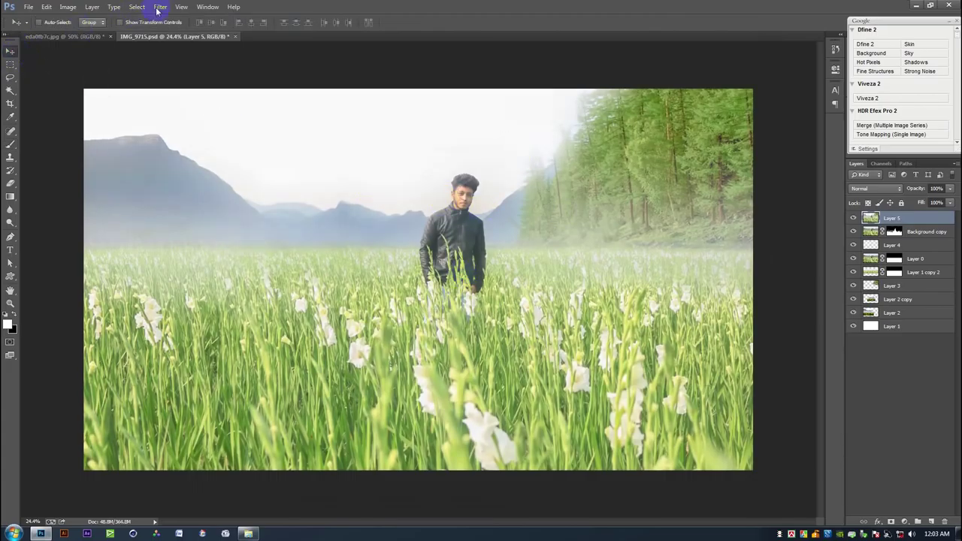
click(160, 7)
mouse_move(217, 227)
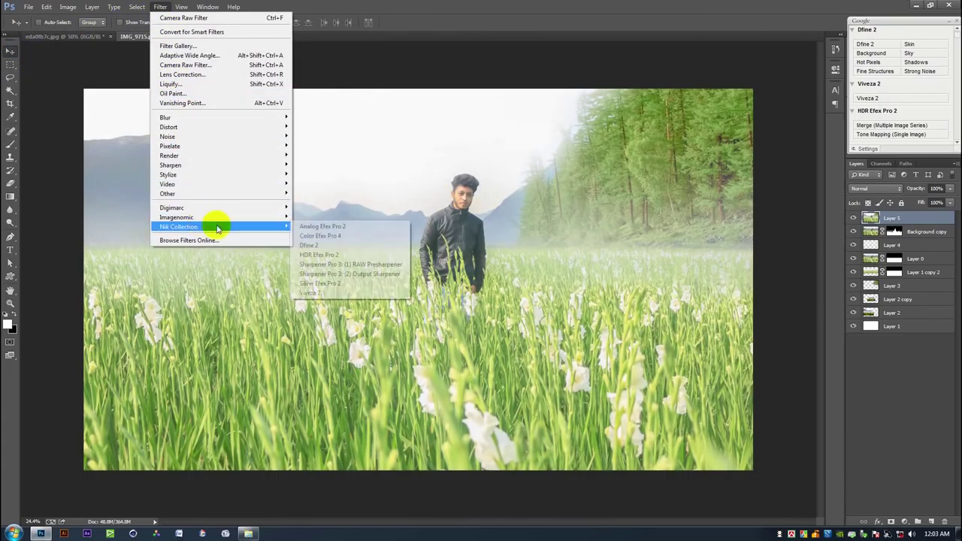
click(332, 236)
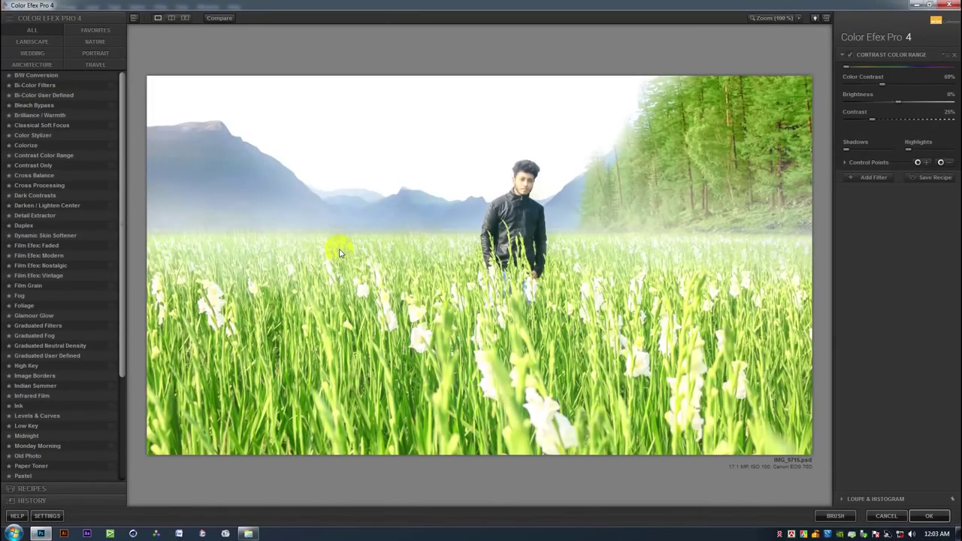
- Preview the Color Efex filters on the image one after another, from B/W Conversion through Cross Balance
click(36, 75)
click(45, 85)
click(47, 95)
click(48, 105)
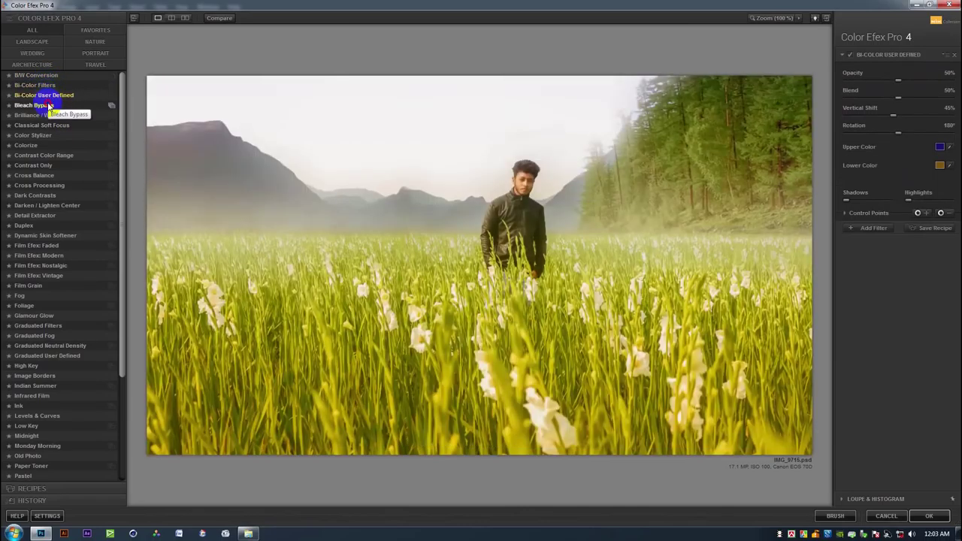
click(42, 115)
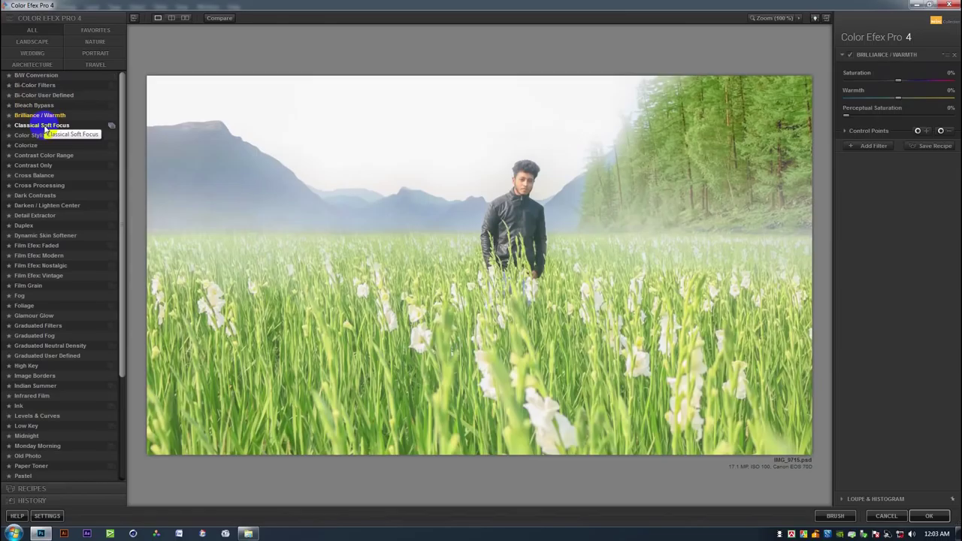
click(42, 126)
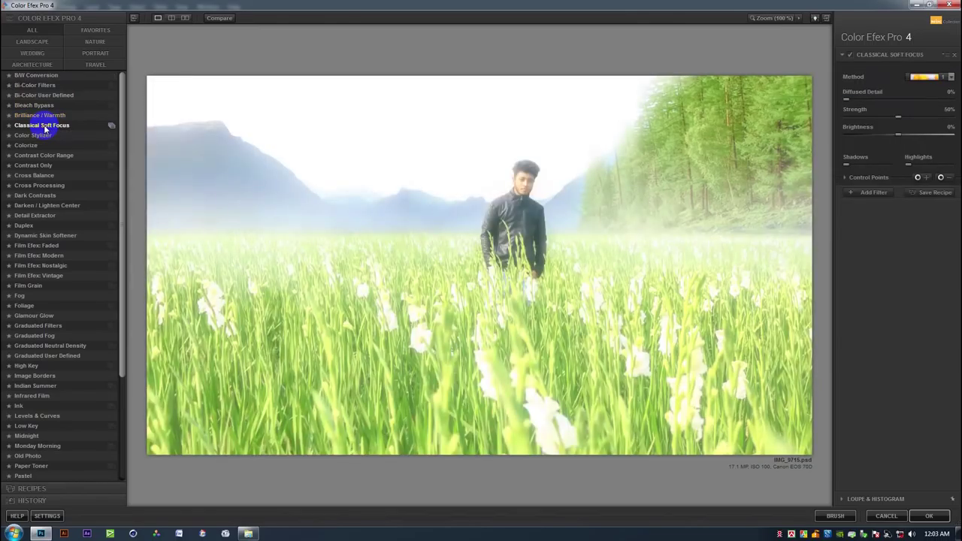
click(38, 135)
click(30, 146)
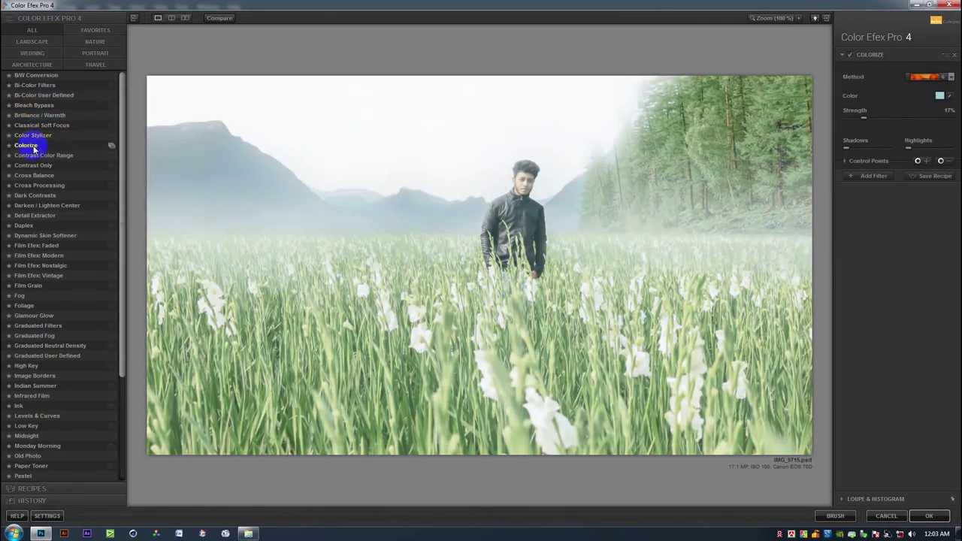
click(32, 156)
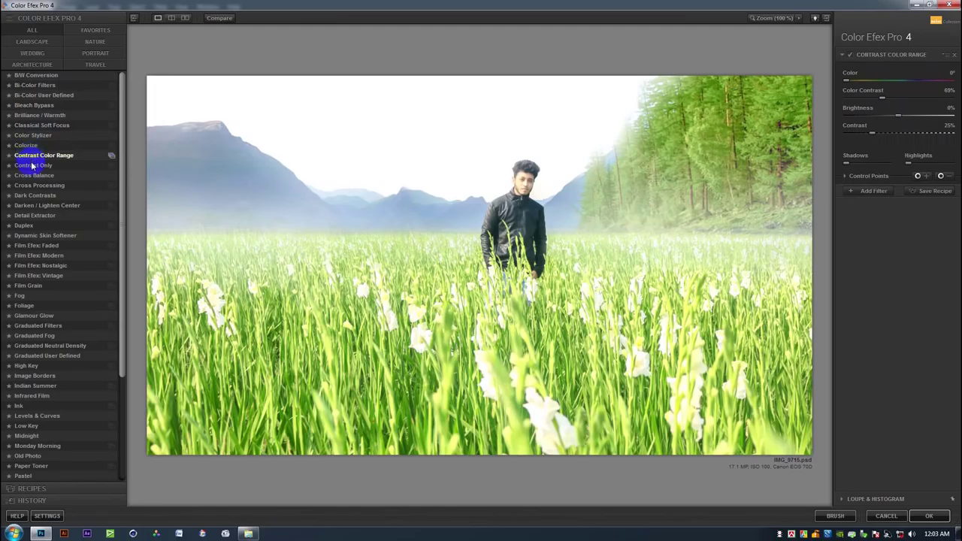
click(31, 166)
click(34, 175)
- Apply the Cross Processing filter with method C04 and add a second filter slot below it
click(36, 186)
click(916, 77)
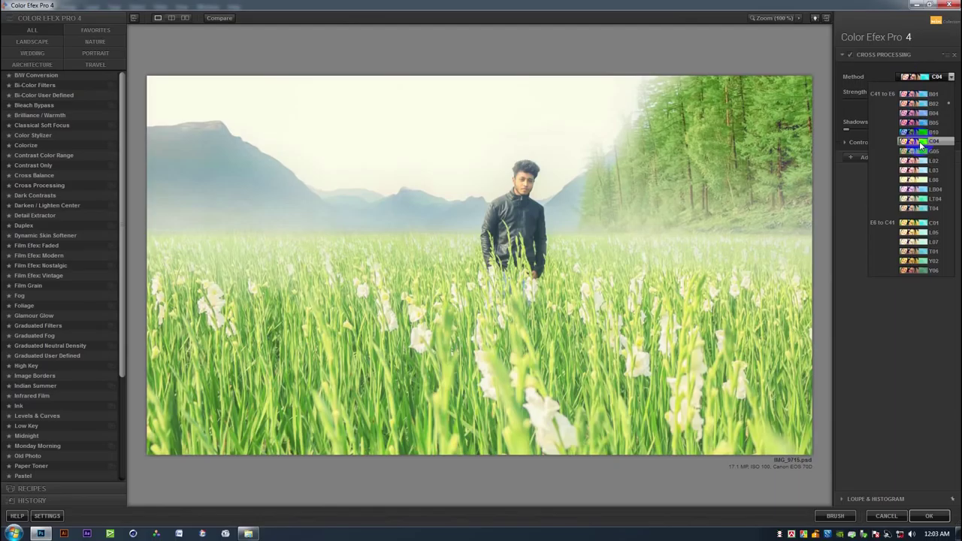
click(919, 141)
click(875, 160)
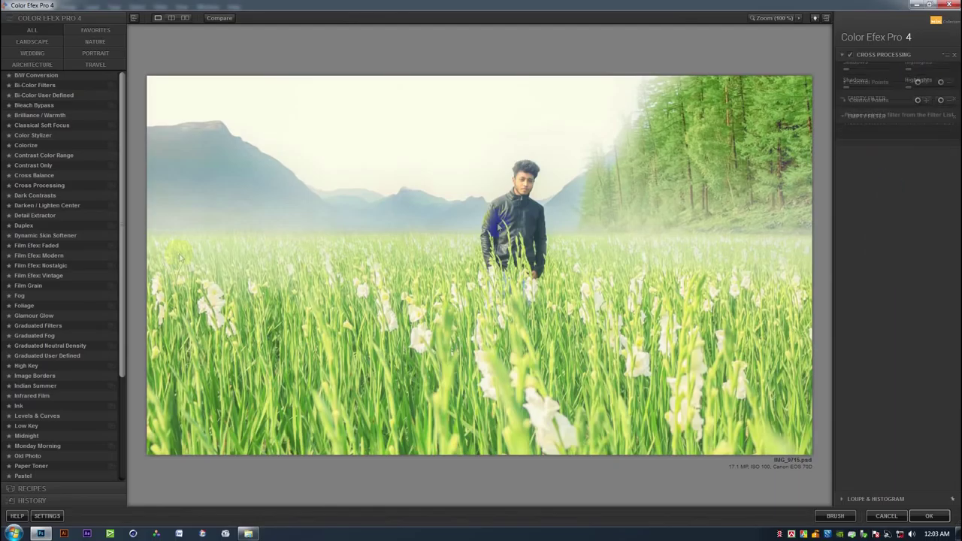
- Preview Detail Extractor at 0%, Film Efex: Faded, Film Efex: Modern and Fog in the second filter slot
click(41, 217)
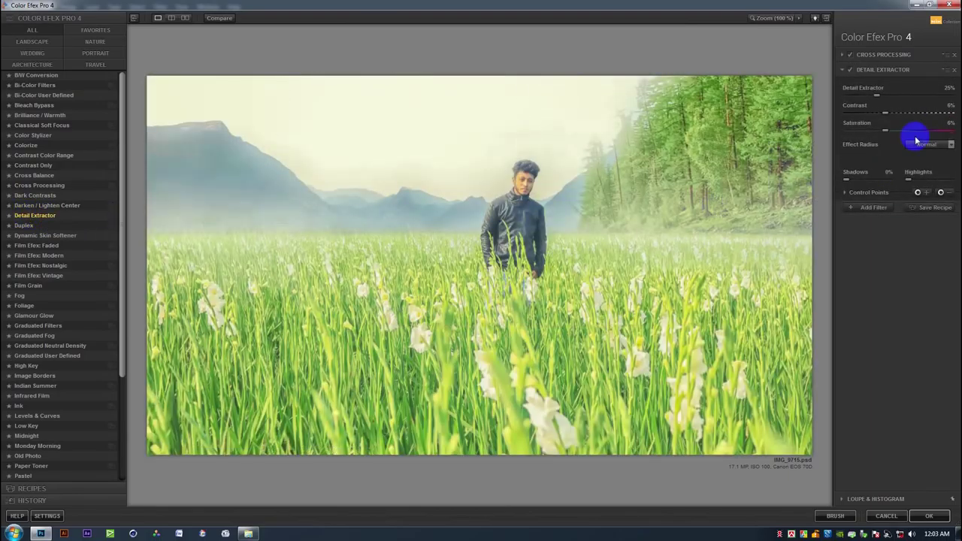
drag(854, 101, 850, 101)
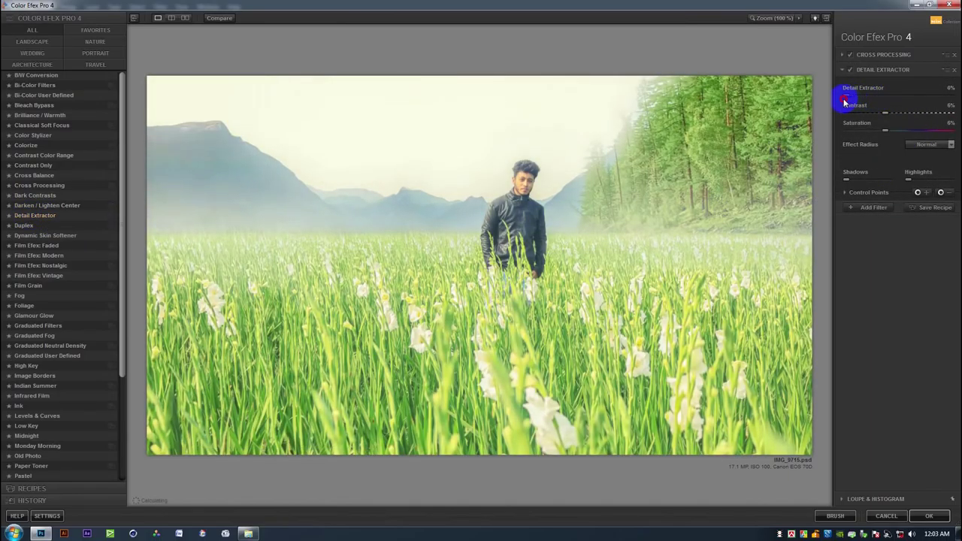
click(41, 246)
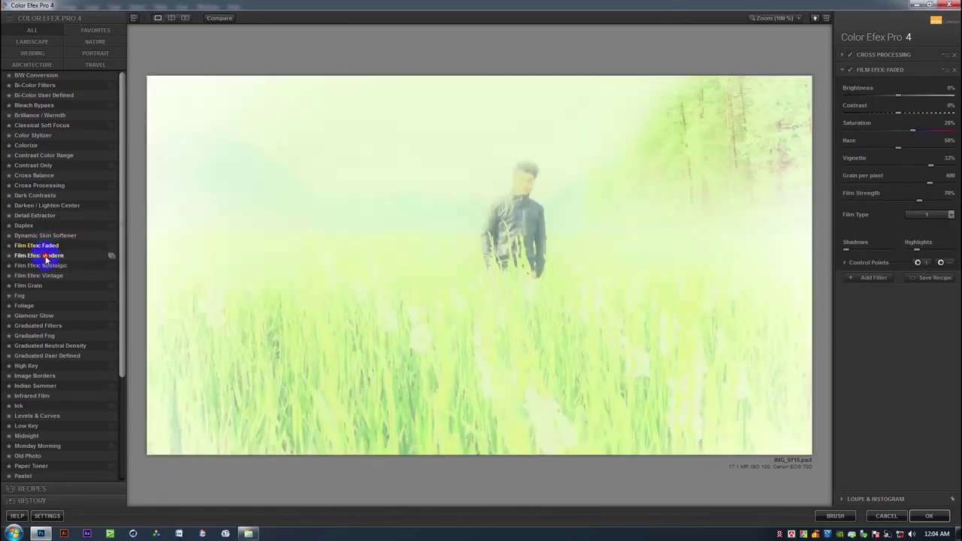
click(42, 256)
click(20, 297)
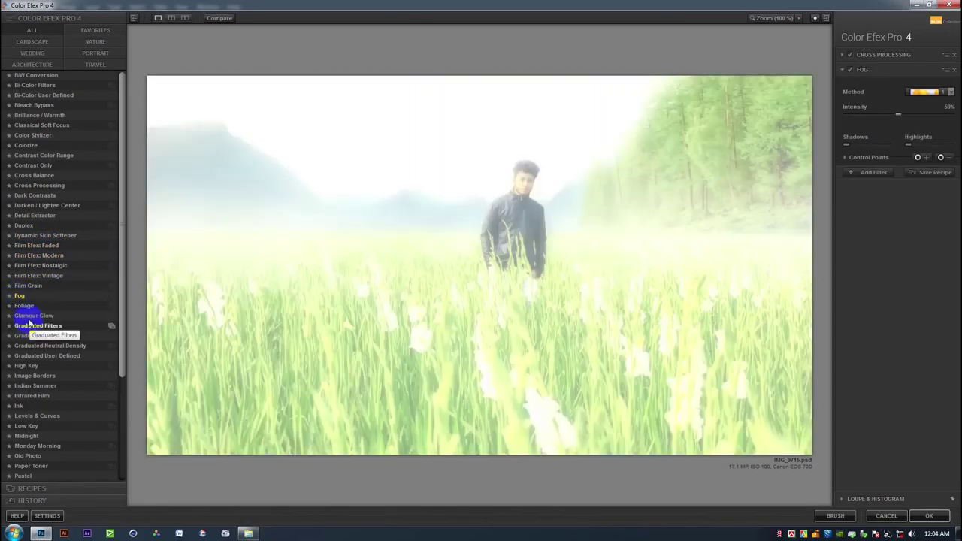
- Try Glamour Glow in the second filter slot and compare the image with and without its effect
click(29, 316)
click(849, 90)
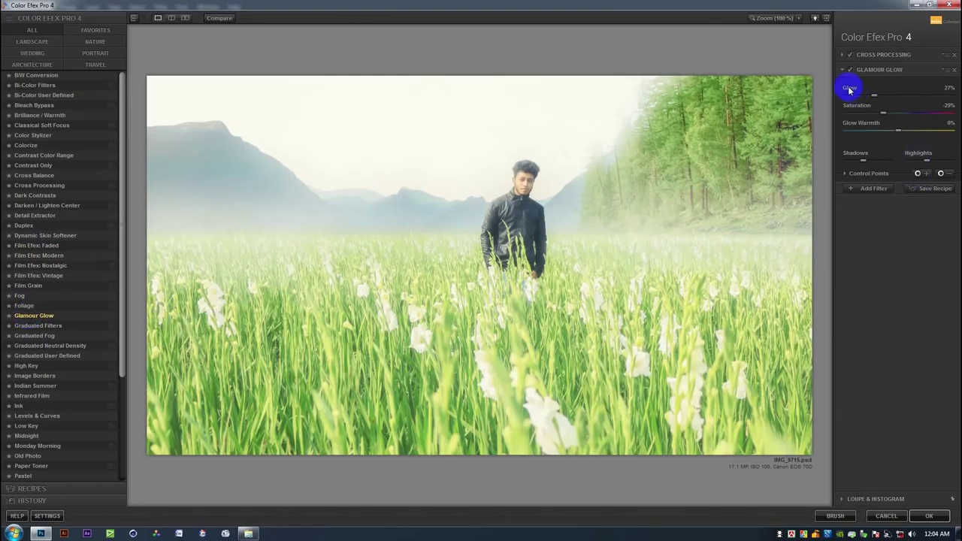
click(849, 70)
click(850, 70)
click(849, 70)
click(850, 70)
click(850, 73)
click(850, 72)
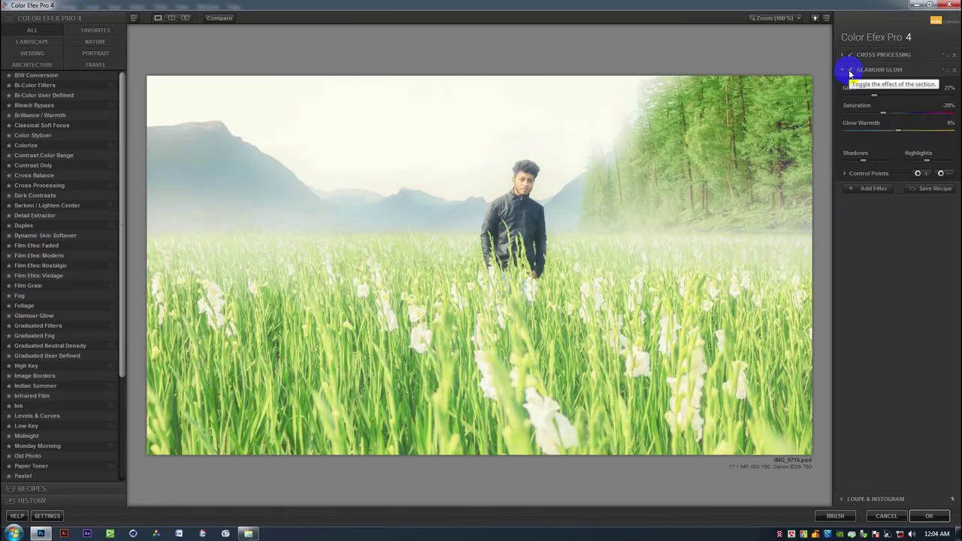
click(851, 72)
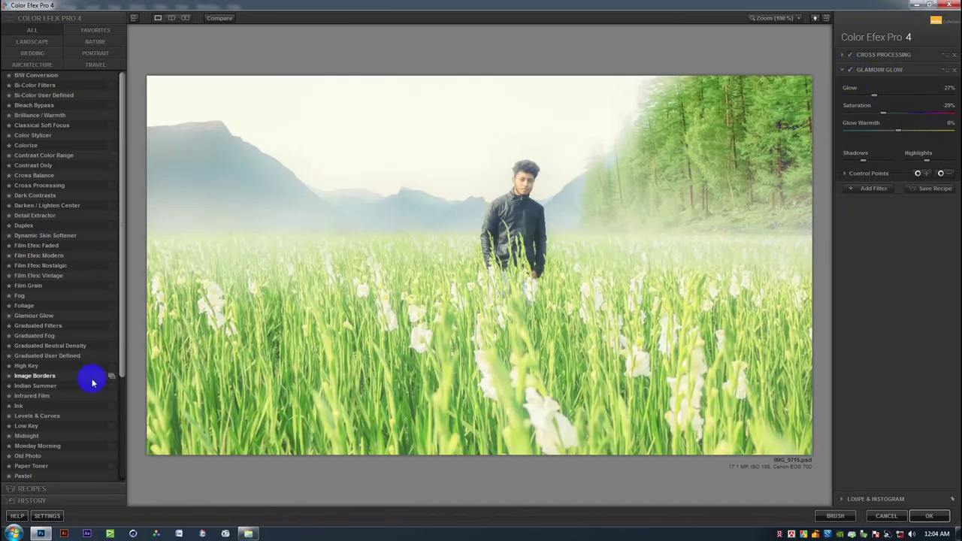
- Preview Ink, Midnight, Pastel, Cross Balance, Cross Processing and Dark Contrasts in the second filter slot
click(16, 406)
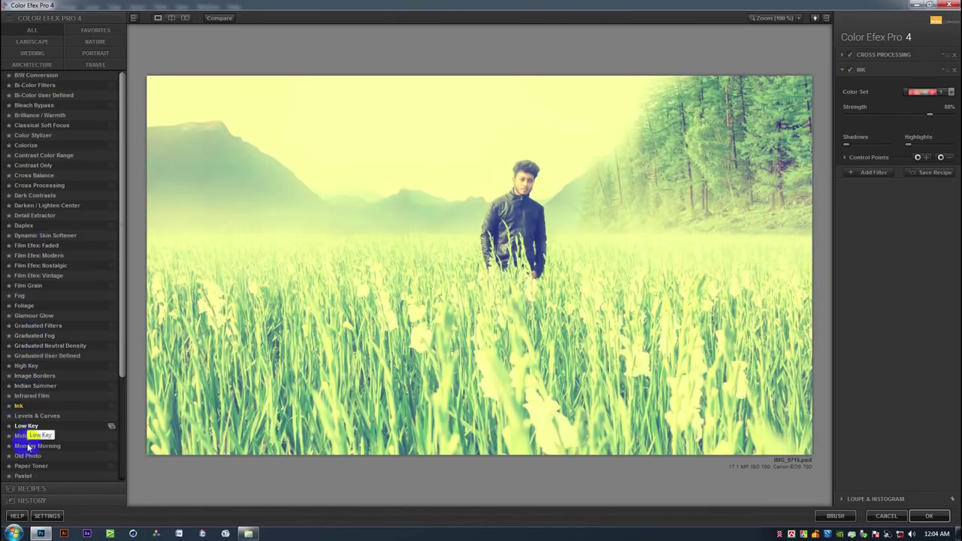
click(26, 437)
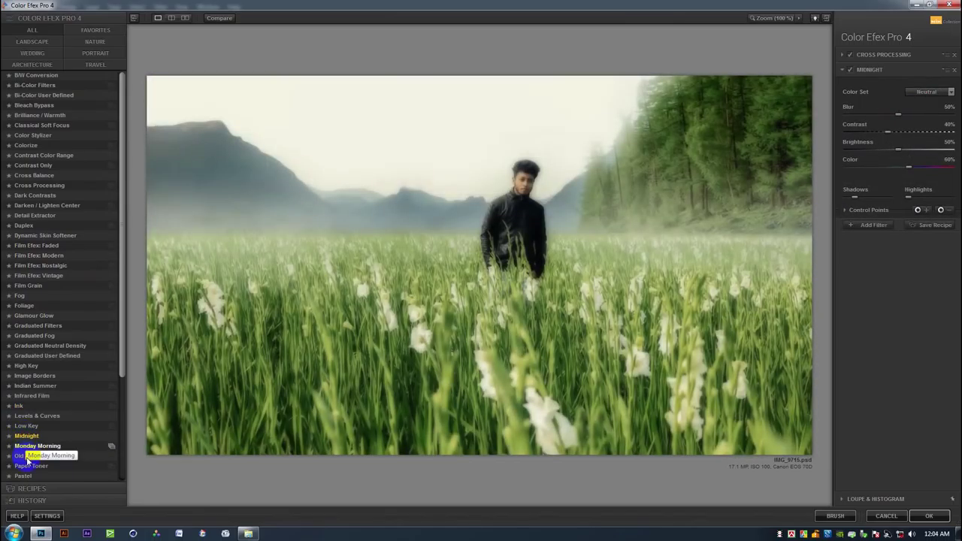
click(28, 466)
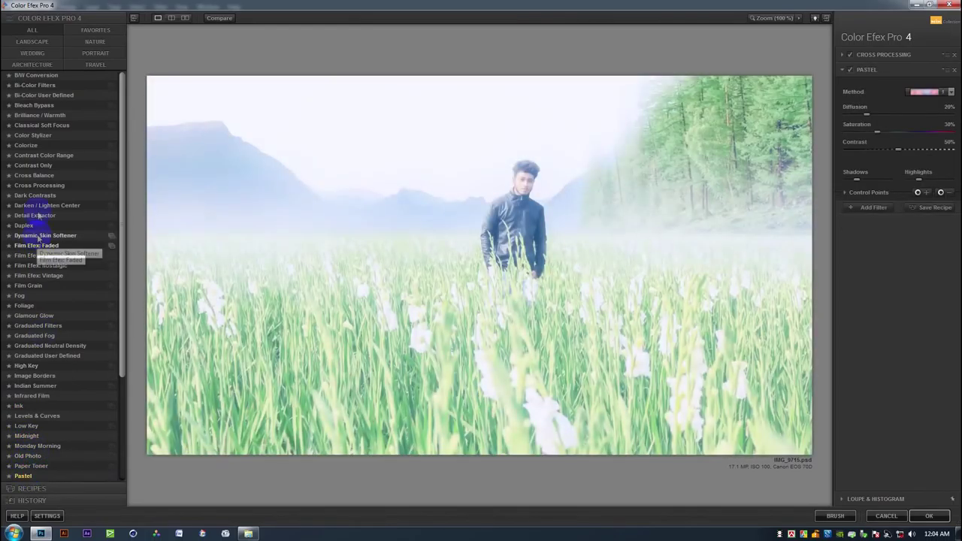
click(34, 176)
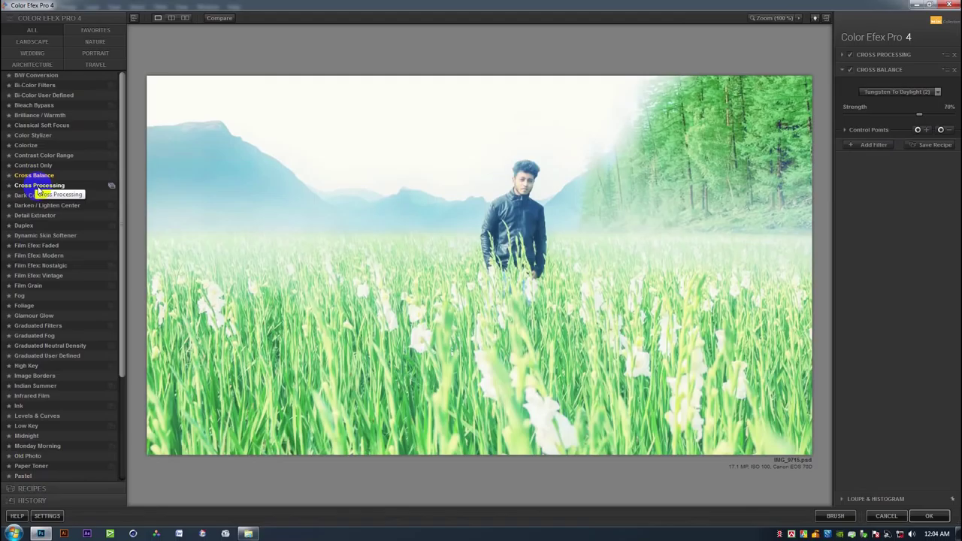
click(38, 187)
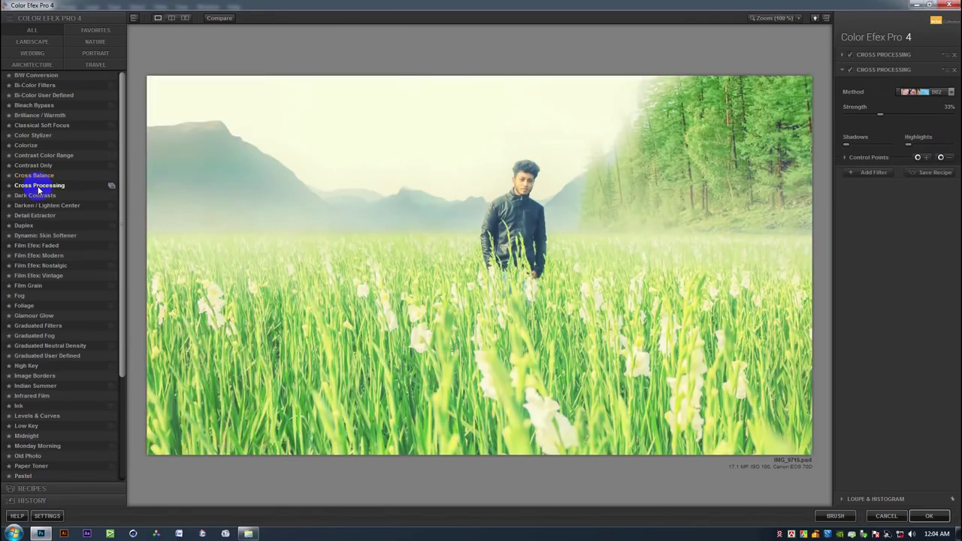
click(40, 197)
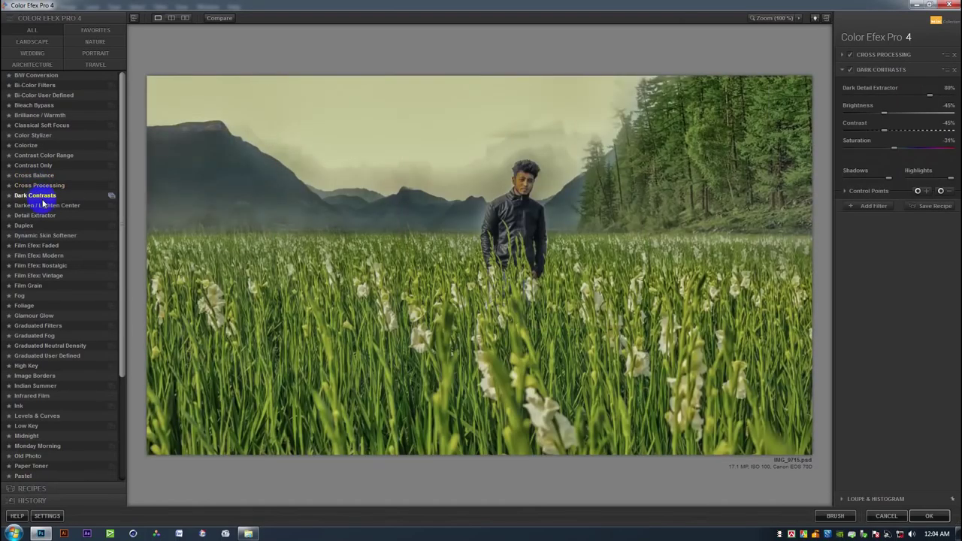
- Use Darken / Lighten Center as the second filter, compare its effect, and apply the Color Efex look
click(44, 205)
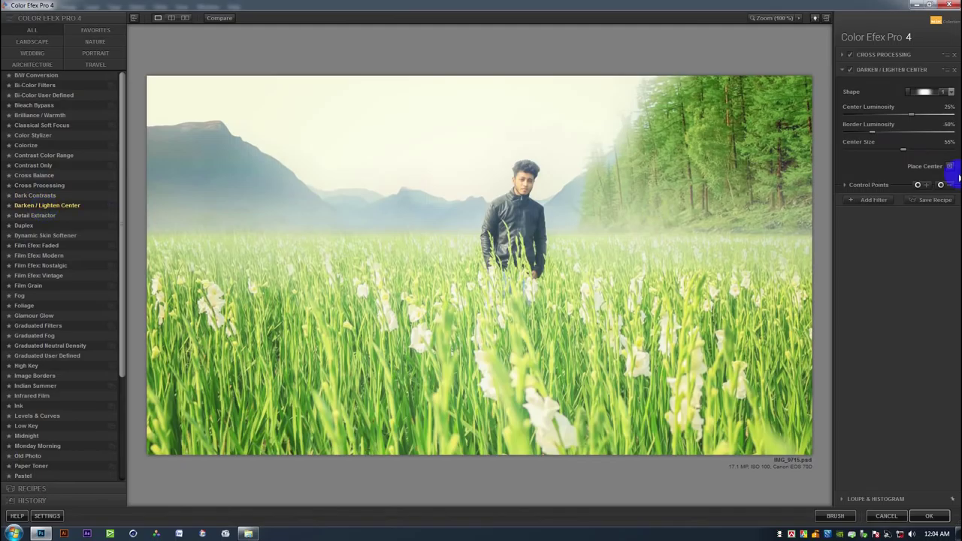
click(850, 71)
click(850, 71)
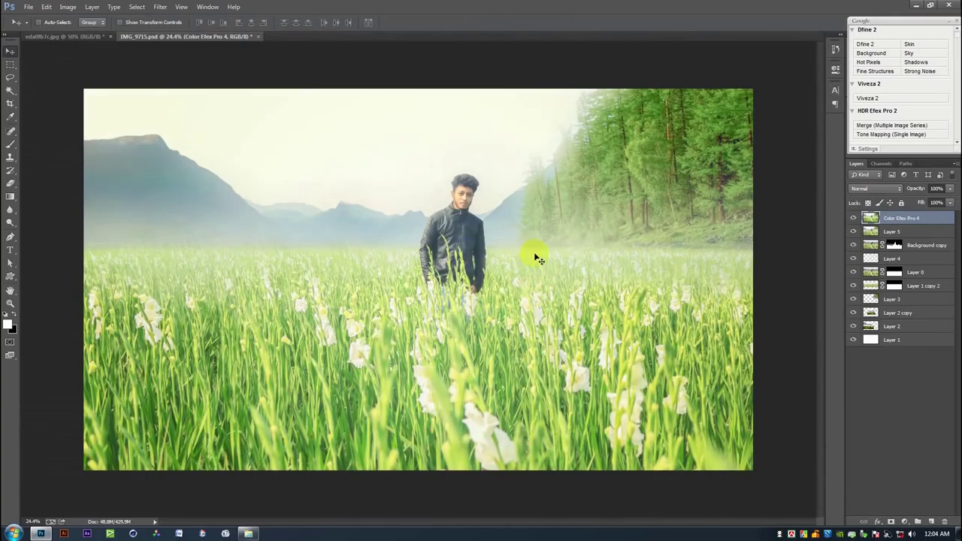
- Crop the composite to a 1920 by 1080 ratio and save the document
click(10, 103)
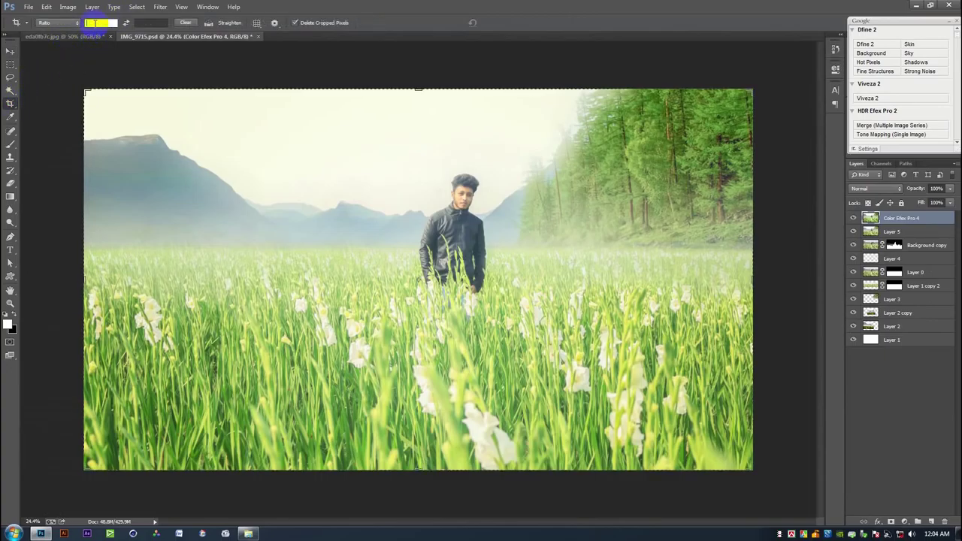
text(1920)
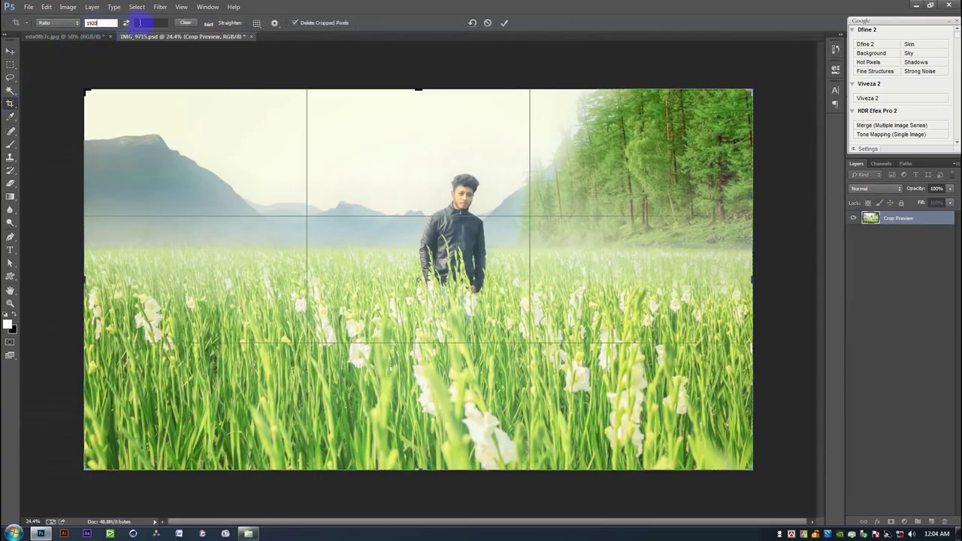
click(140, 23)
text(1080)
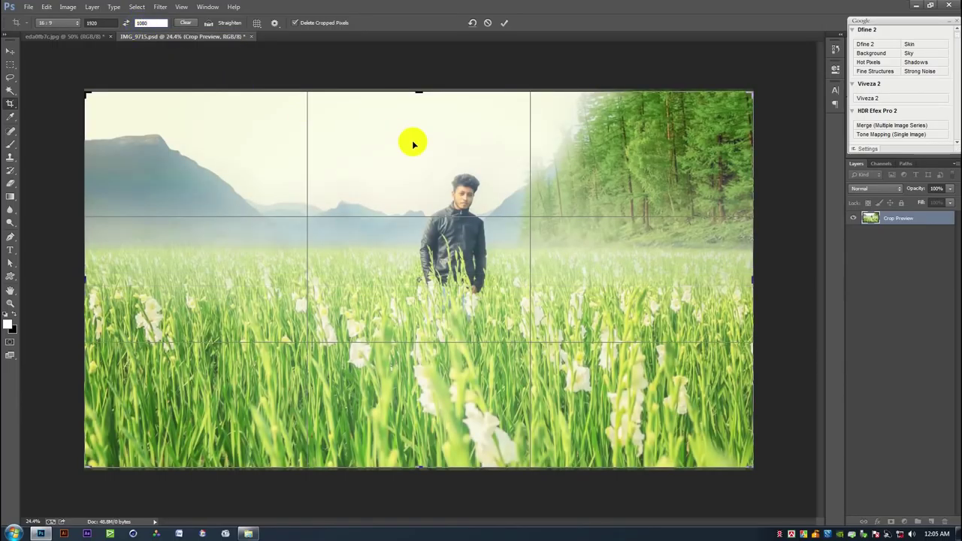
click(505, 24)
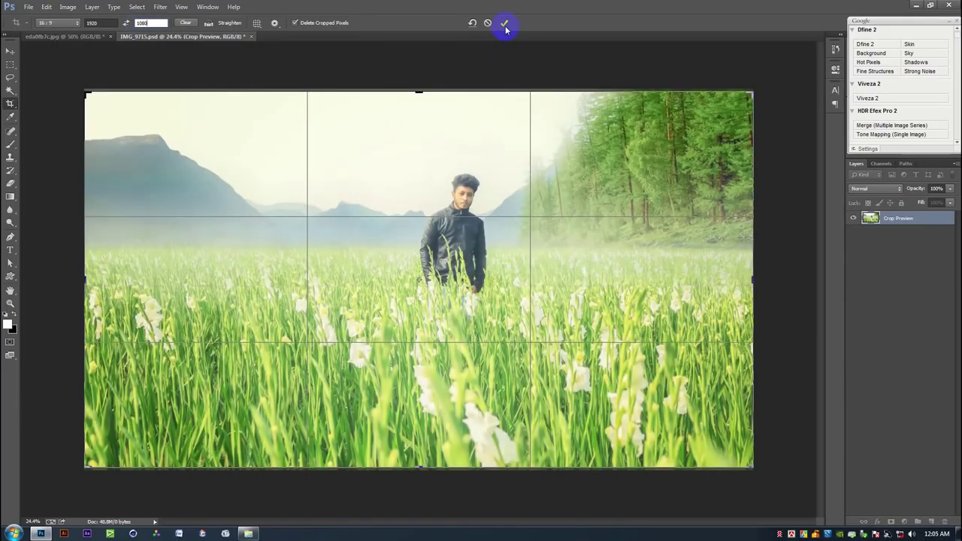
click(10, 50)
key(ctrl+s)
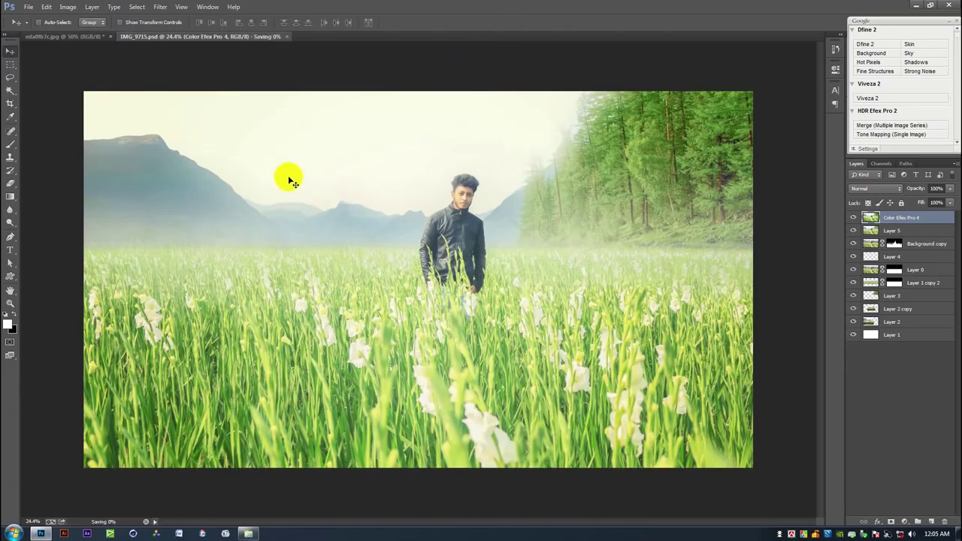
- Resize the image to a width of 2500 pixels, fit it in the window and save it again
click(68, 6)
click(97, 84)
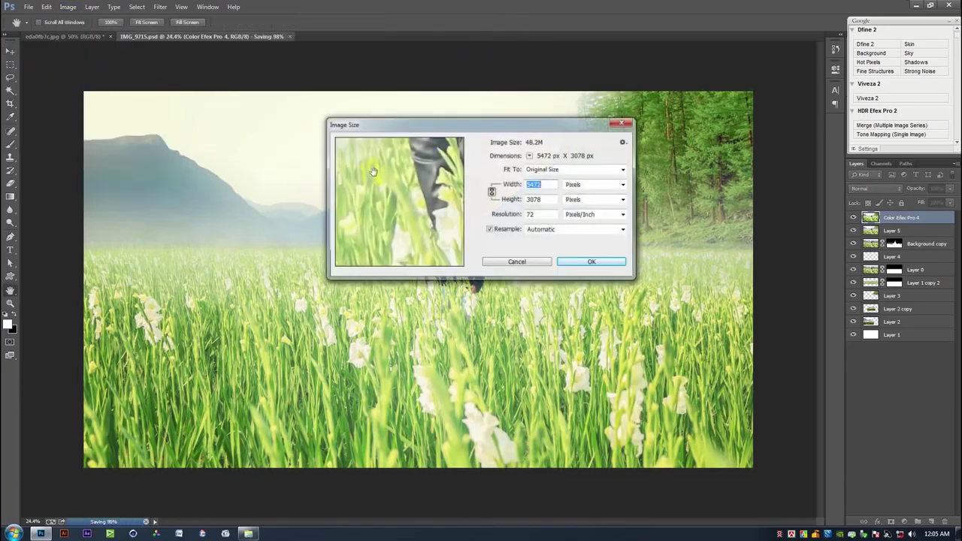
text(2500)
click(584, 260)
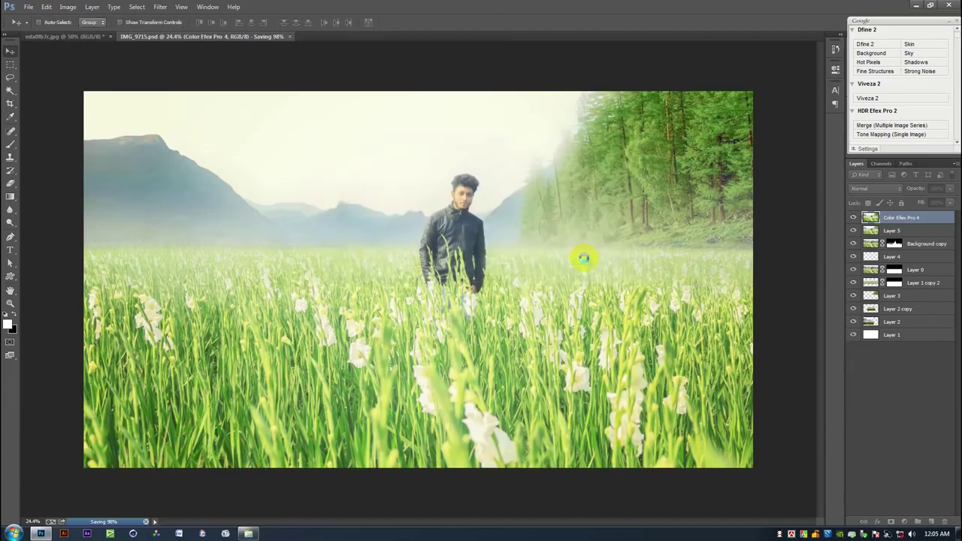
key(ctrl+0)
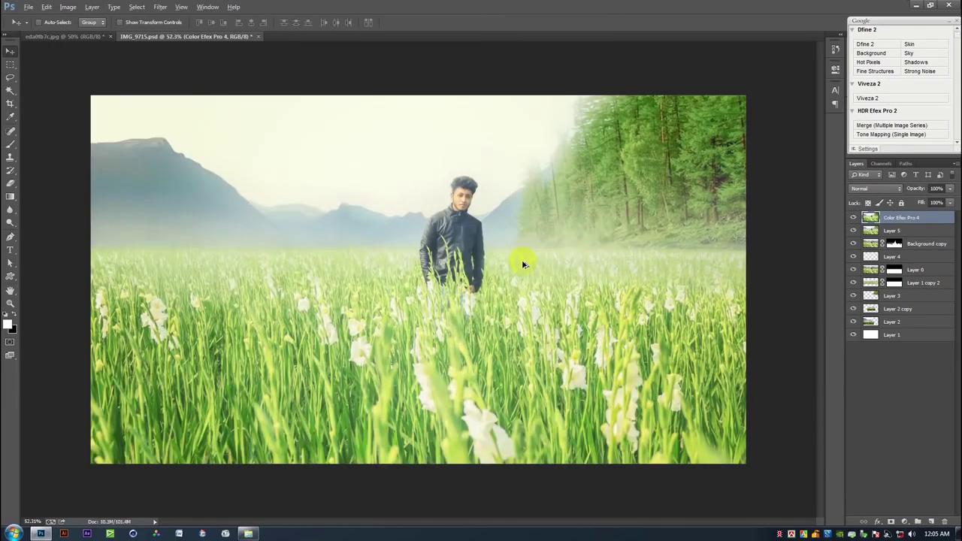
key(ctrl+s)
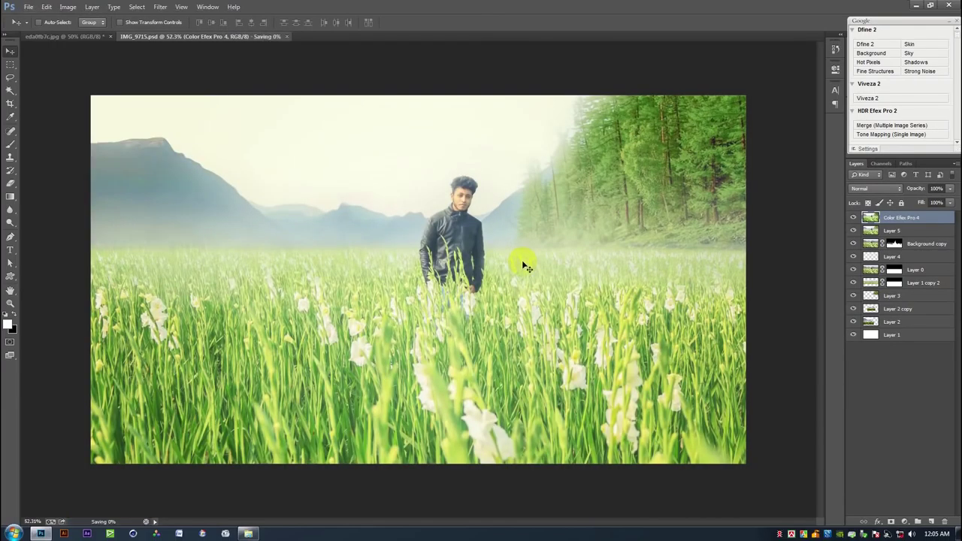
- Examine the man and the surrounding field up close and the whole composite
scroll(492, 204, up, 8)
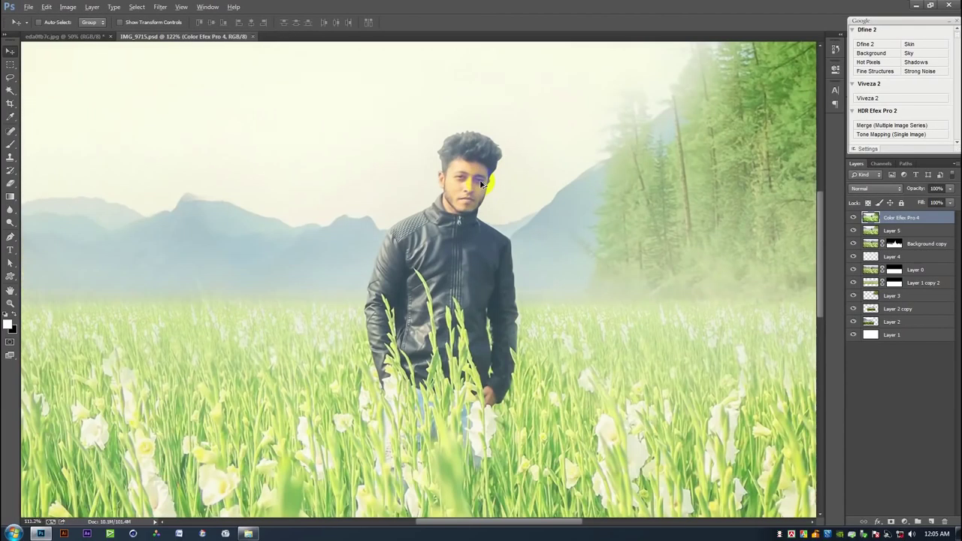
scroll(481, 183, down, 3)
scroll(481, 183, up, 5)
scroll(481, 183, down, 1)
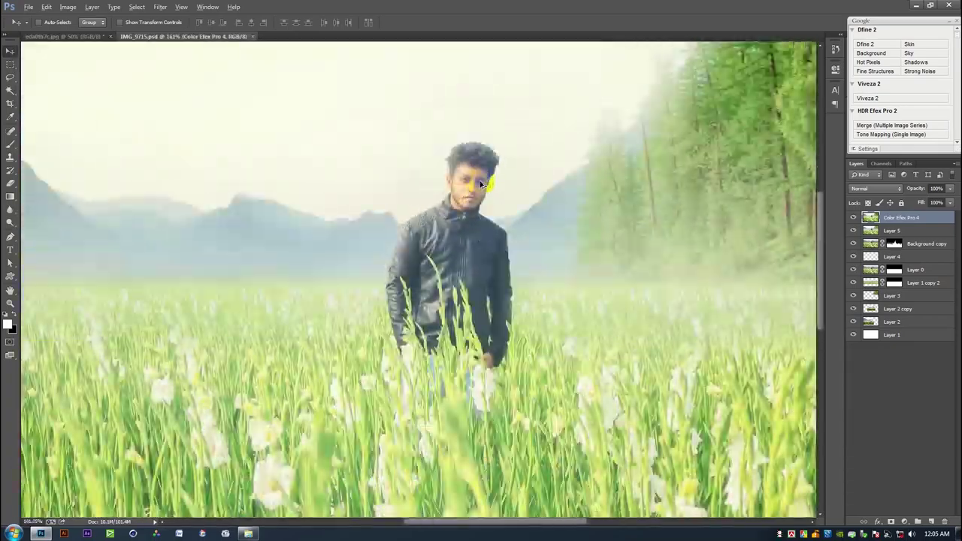
scroll(481, 184, down, 5)
scroll(481, 188, up, 1)
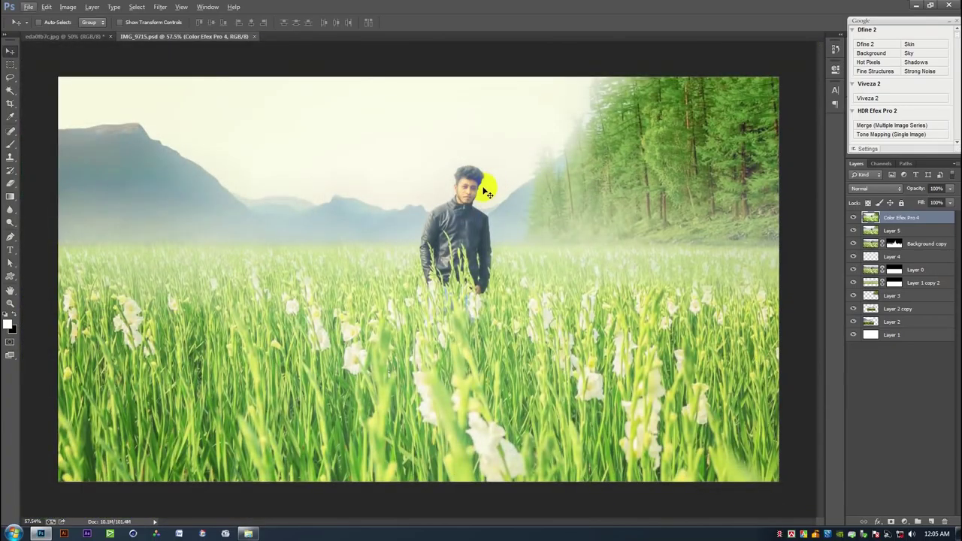
scroll(380, 258, down, 1)
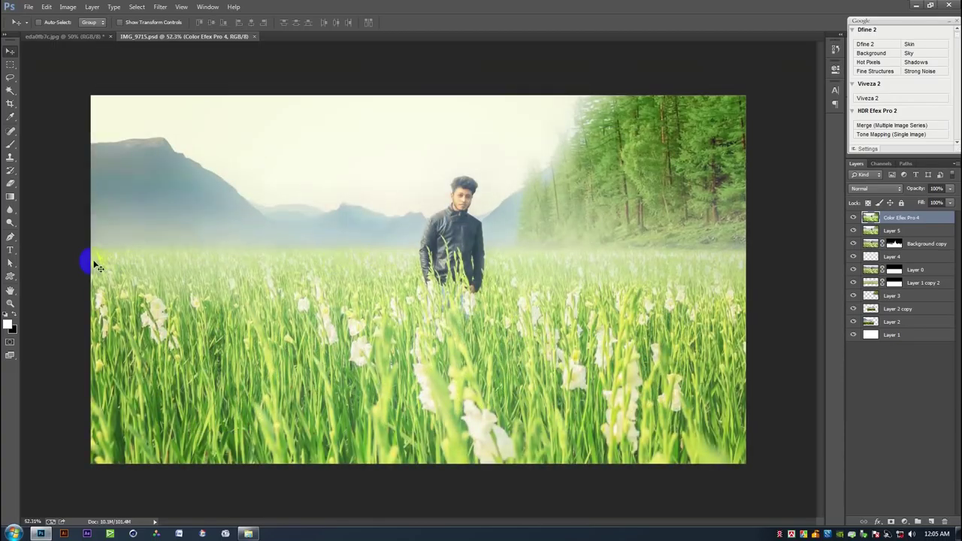
- In a Camera Raw Filter, draw a graduated filter upward over the flower field with Exposure -0.25 and Clarity -60
click(160, 7)
click(183, 64)
click(309, 40)
drag(410, 325, 412, 176)
drag(703, 194, 694, 194)
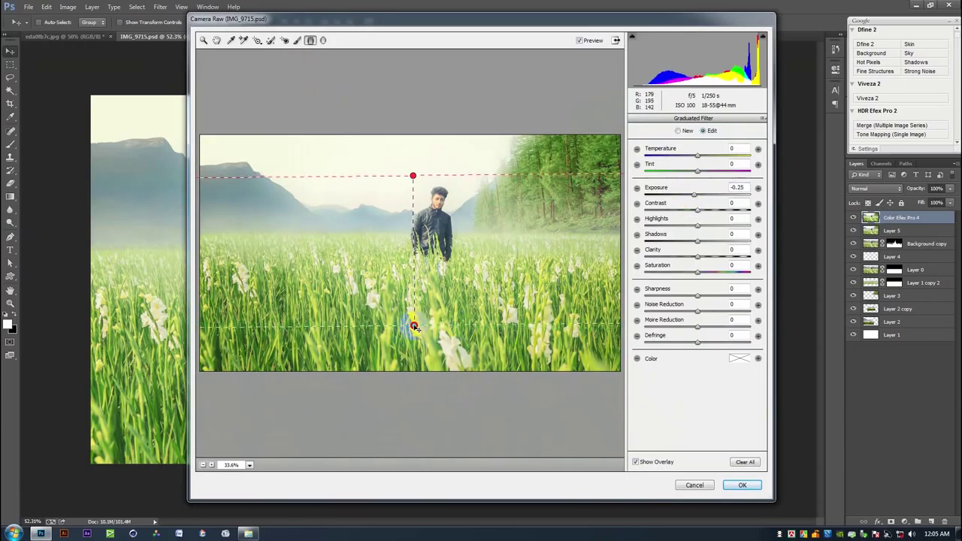
drag(693, 257, 666, 256)
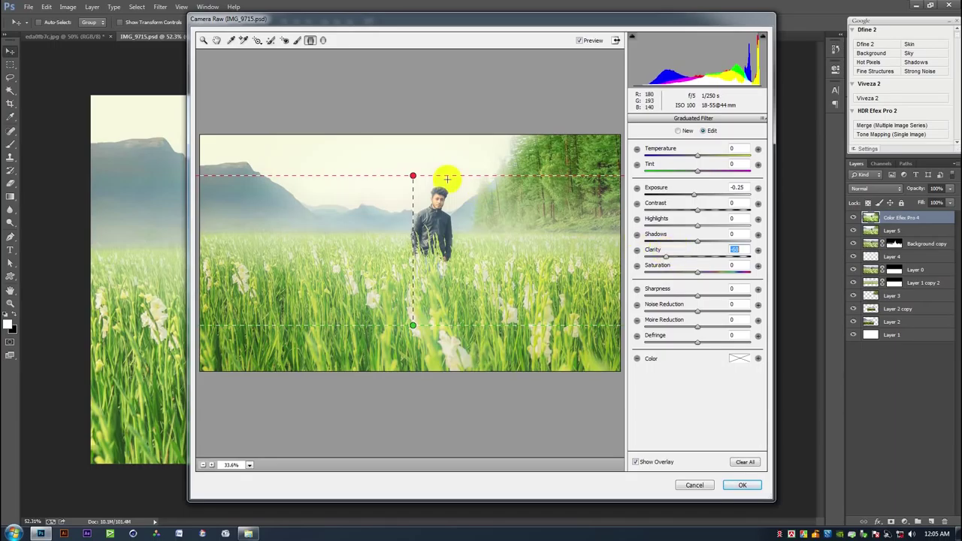
- Set the graduated filter's Sharpness to -90 and reposition its ends from the image's bottom edge to the man's waist
drag(412, 176, 411, 267)
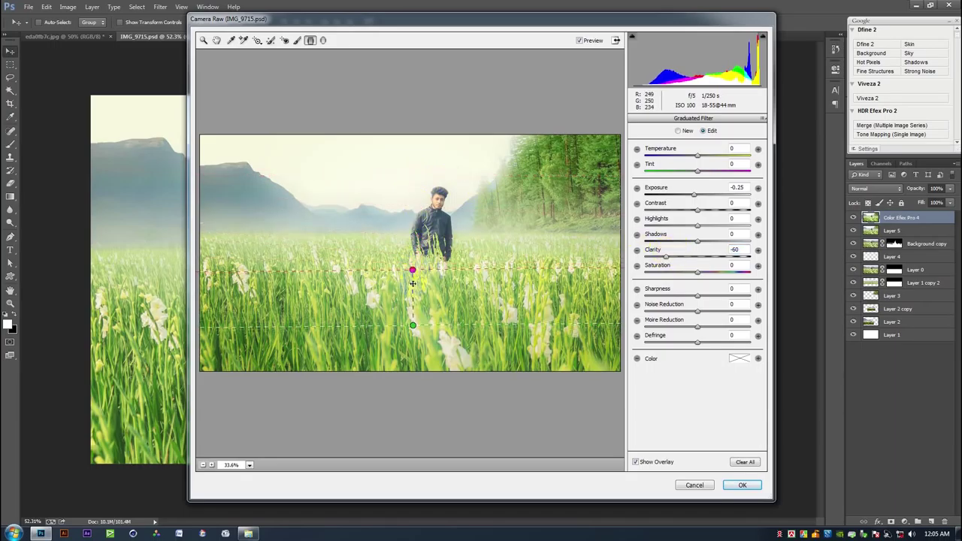
mouse_move(414, 327)
mouse_down()
mouse_move(414, 361)
mouse_move(416, 345)
mouse_up()
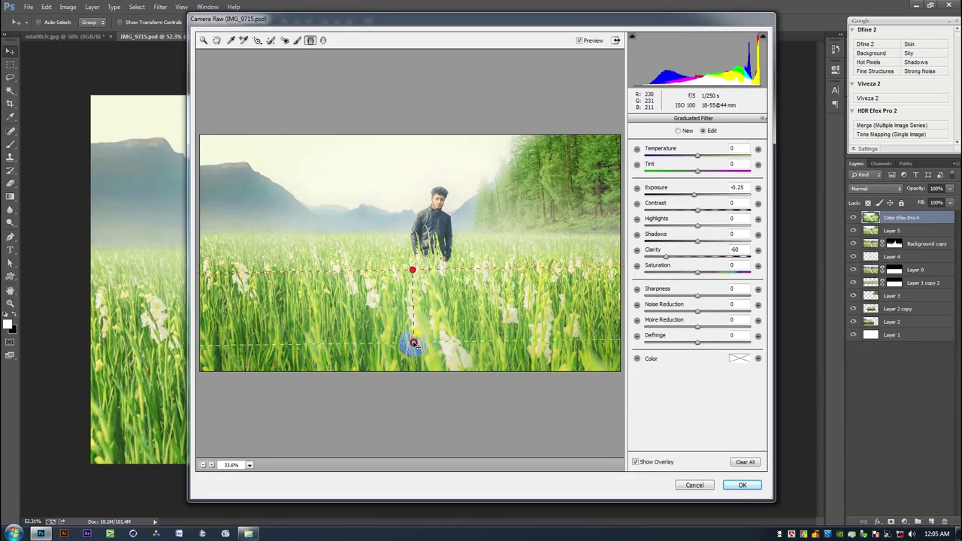
drag(412, 270, 413, 293)
click(687, 297)
drag(687, 297, 648, 295)
drag(414, 292, 418, 256)
drag(414, 346, 418, 369)
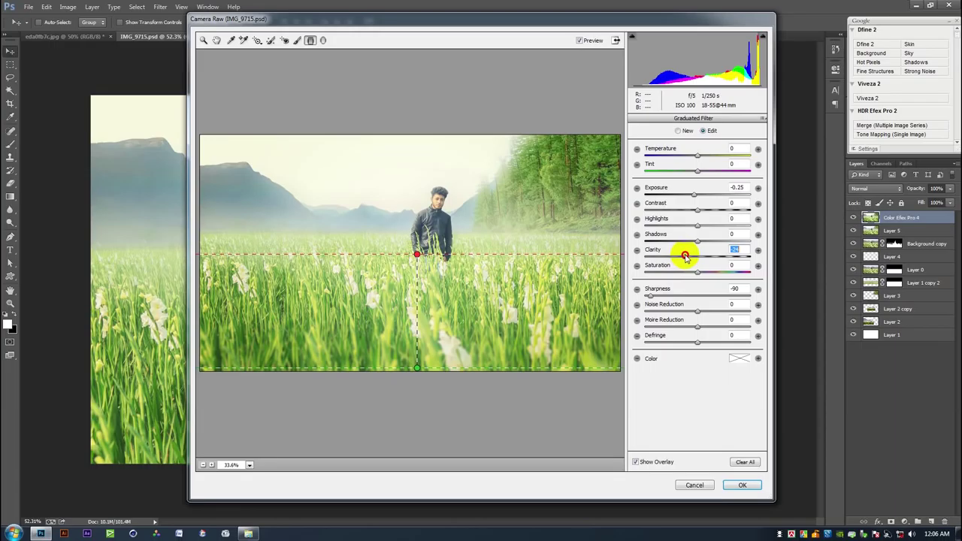
- Reset the graduated filter's Saturation to 0, raise its upper end to the man's chin and set Exposure to +0.15
mouse_move(690, 272)
mouse_down()
mouse_move(672, 271)
mouse_move(697, 272)
mouse_up()
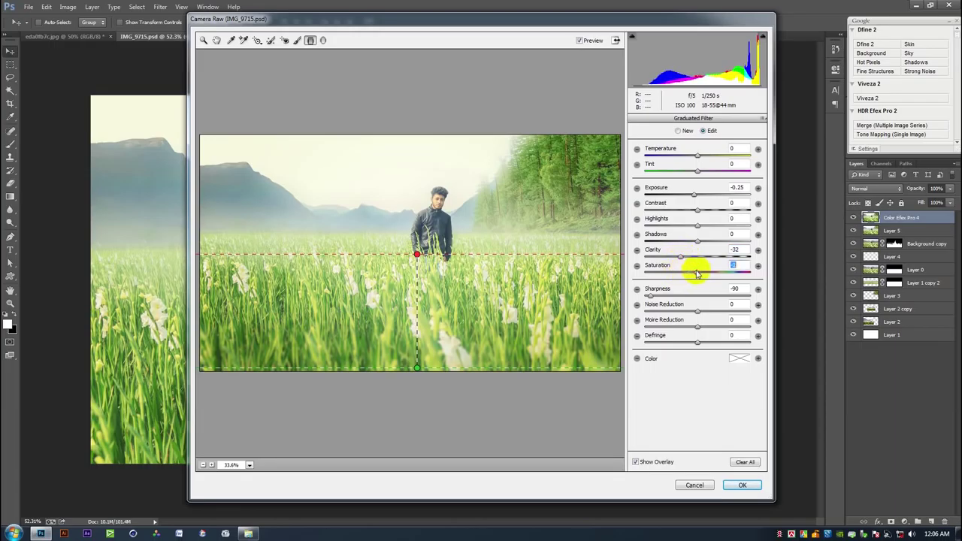
double_click(697, 272)
drag(418, 256, 415, 204)
drag(696, 196, 700, 195)
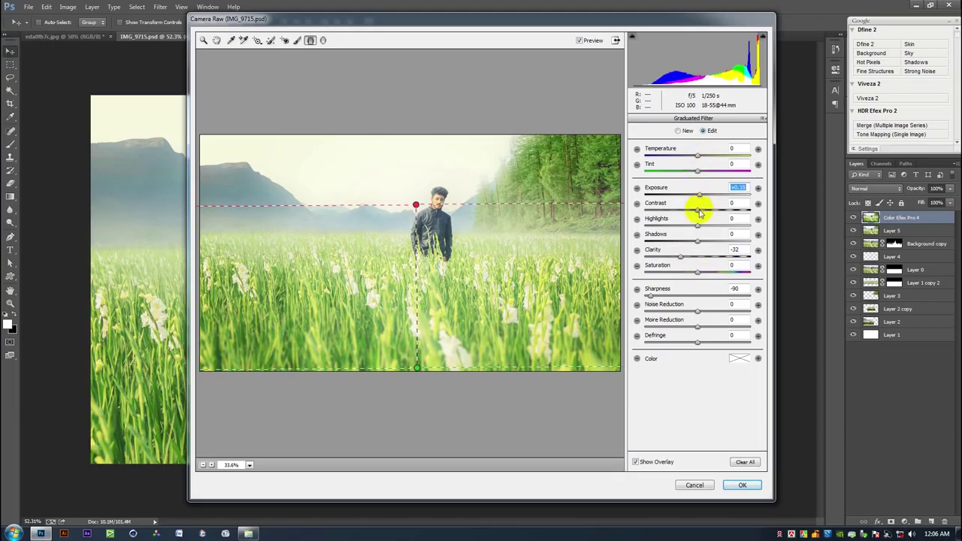
- Set the graduated filter's Contrast to -38 and move its lower end below the image's bottom edge
drag(699, 209, 679, 213)
drag(417, 369, 418, 417)
click(741, 484)
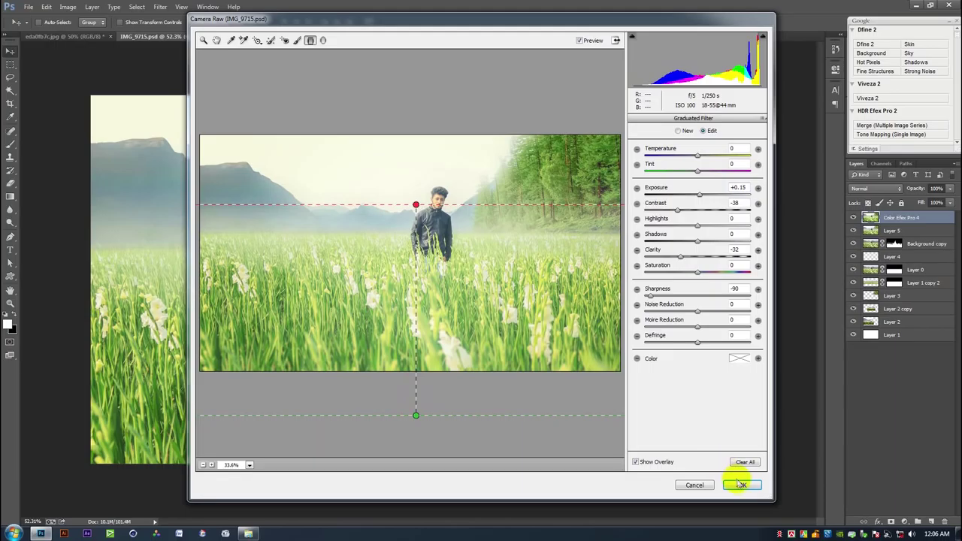
- Adjust the image's HSL hues to Reds -13, Yellows +1 and Greens -9, and lower Aquas slightly
click(203, 40)
click(646, 120)
click(651, 161)
click(670, 120)
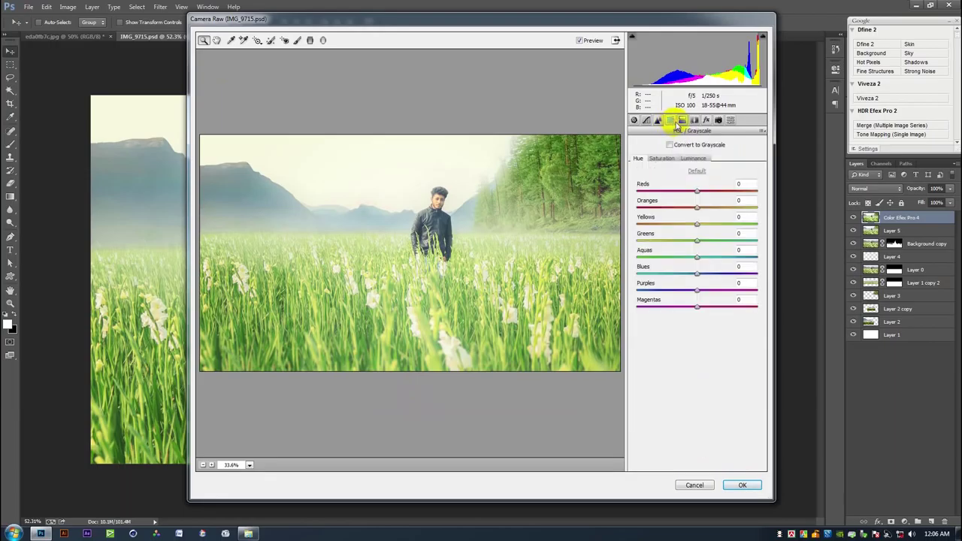
mouse_move(697, 193)
mouse_down()
mouse_move(682, 194)
mouse_move(717, 193)
mouse_move(666, 193)
mouse_move(688, 193)
mouse_up()
mouse_move(696, 224)
mouse_down()
mouse_move(706, 227)
mouse_move(675, 225)
mouse_move(698, 228)
mouse_up()
mouse_move(698, 241)
mouse_down()
mouse_move(689, 243)
mouse_move(702, 258)
mouse_move(683, 258)
mouse_move(691, 258)
mouse_up()
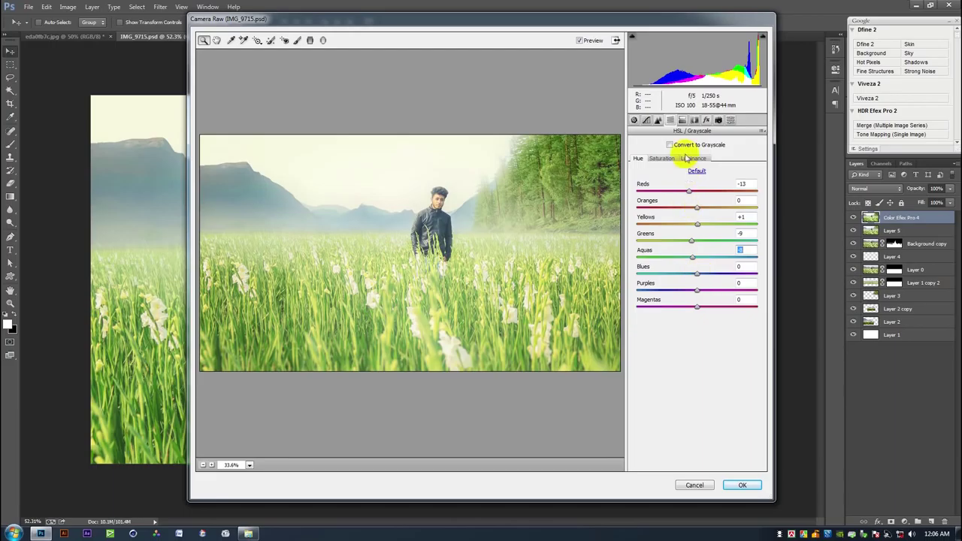
- Lower the whole image's Vibrance slightly in the basic adjustments
click(657, 121)
click(633, 120)
mouse_move(698, 336)
mouse_down()
mouse_move(675, 335)
mouse_move(689, 330)
mouse_up()
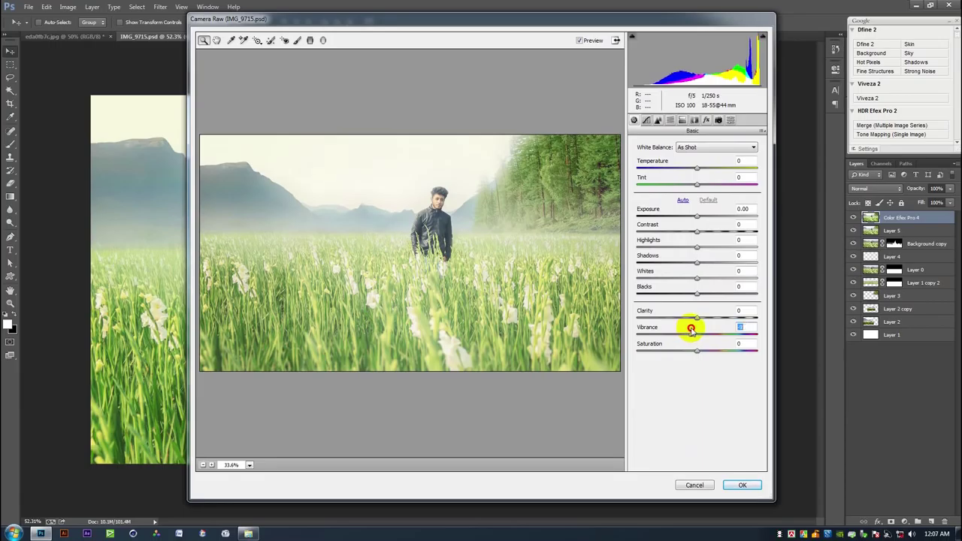
- Add a Highlight Priority post-crop vignette with Amount -13, apply the Camera Raw Filter and save the document
click(718, 120)
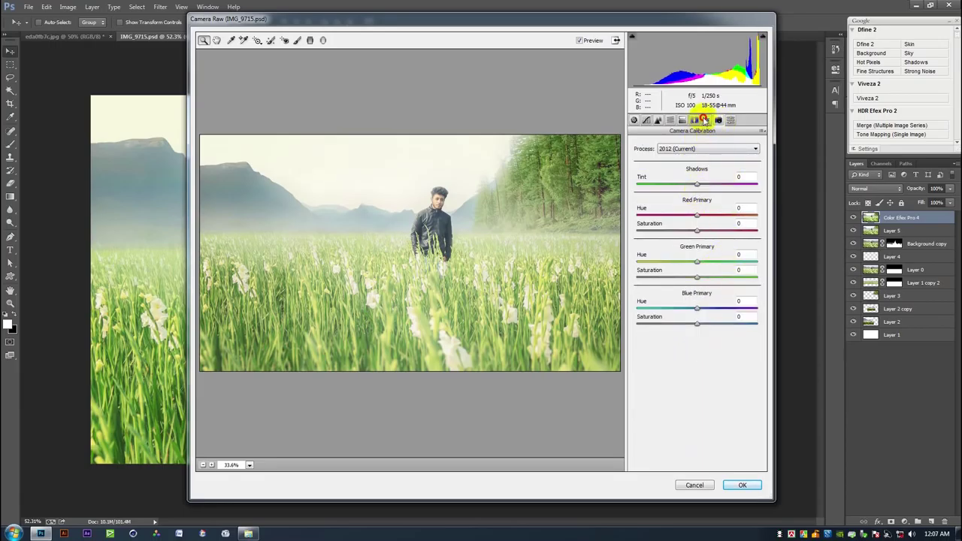
click(705, 121)
drag(689, 248, 690, 251)
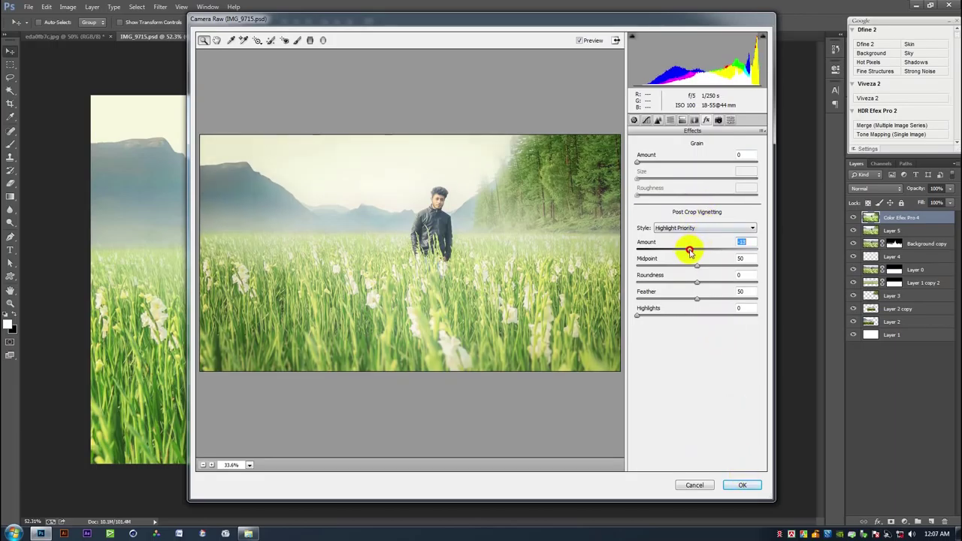
click(742, 485)
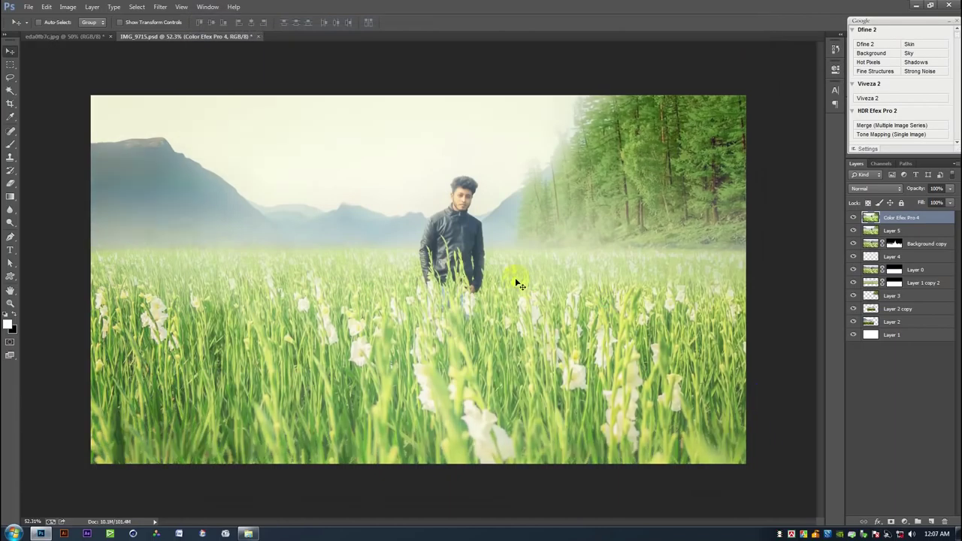
key(ctrl+s)
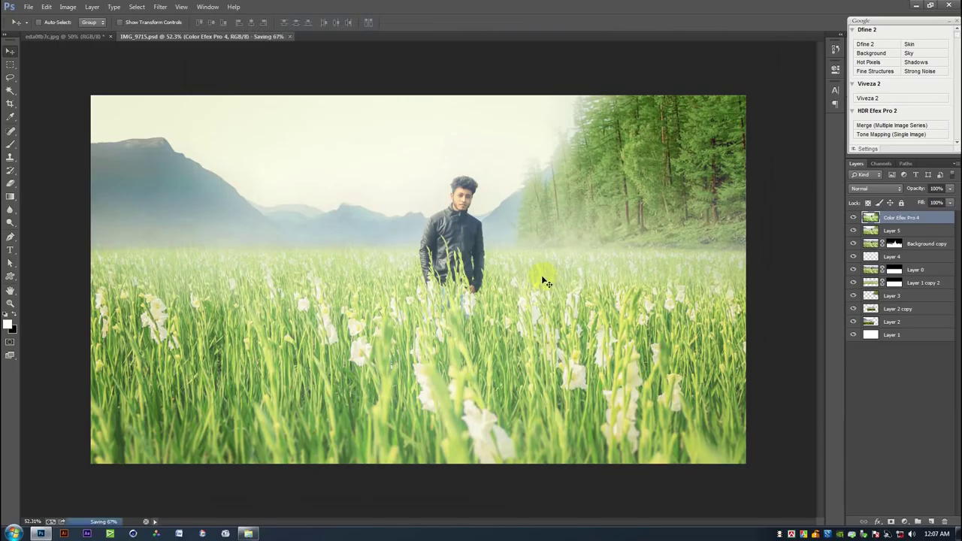